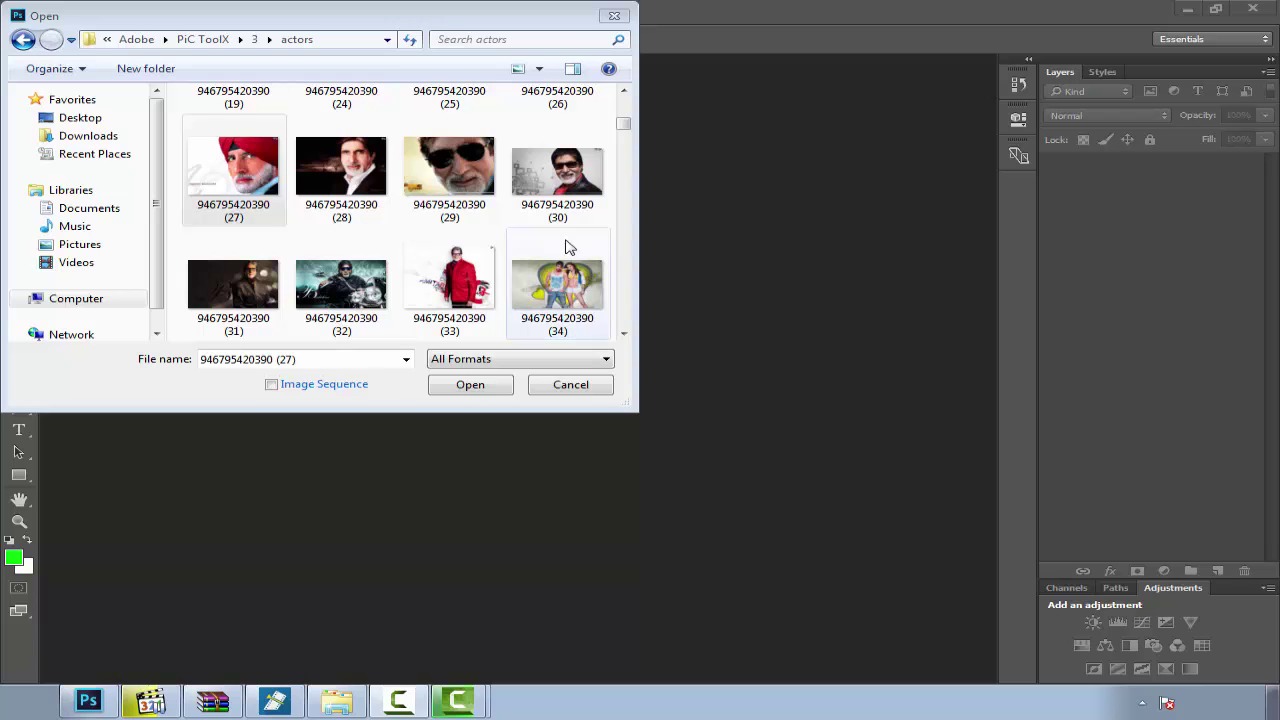
Step: Open the turbaned man's portrait and duplicate its Background layer as 'Background copy'
{"action": "double_click", "coordinate": [258, 155]}
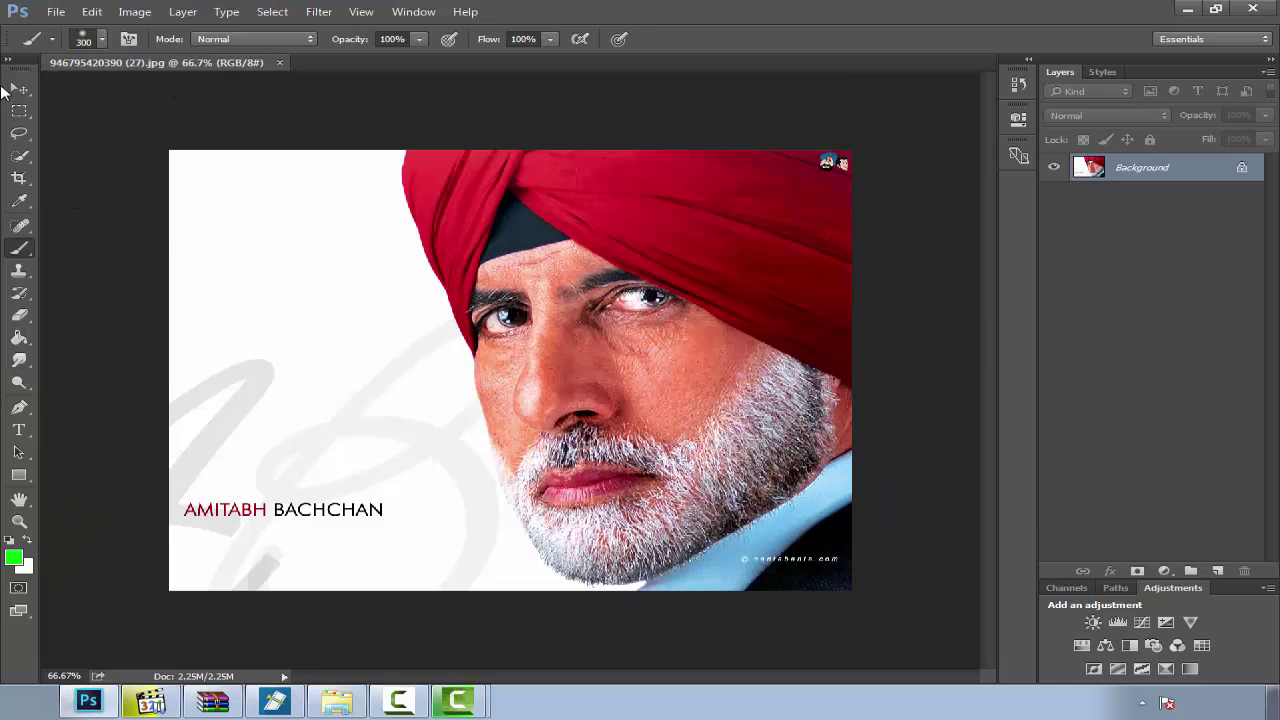
{"action": "left_click", "coordinate": [20, 89]}
{"action": "left_click_drag", "start_coordinate": [1128, 187], "coordinate": [1218, 570]}
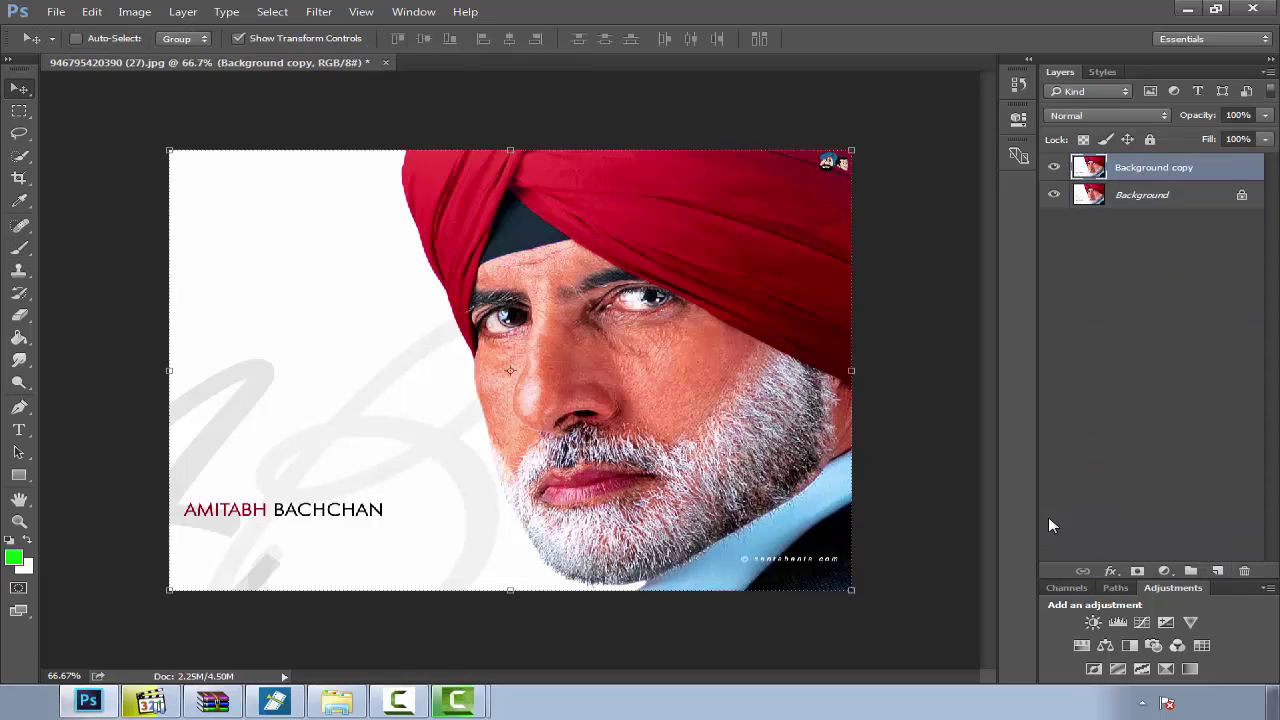
Step: Quick-select the man's mustache, cheek, beard, nose, forehead and turban with a size-100 brush
{"action": "left_click", "coordinate": [19, 156]}
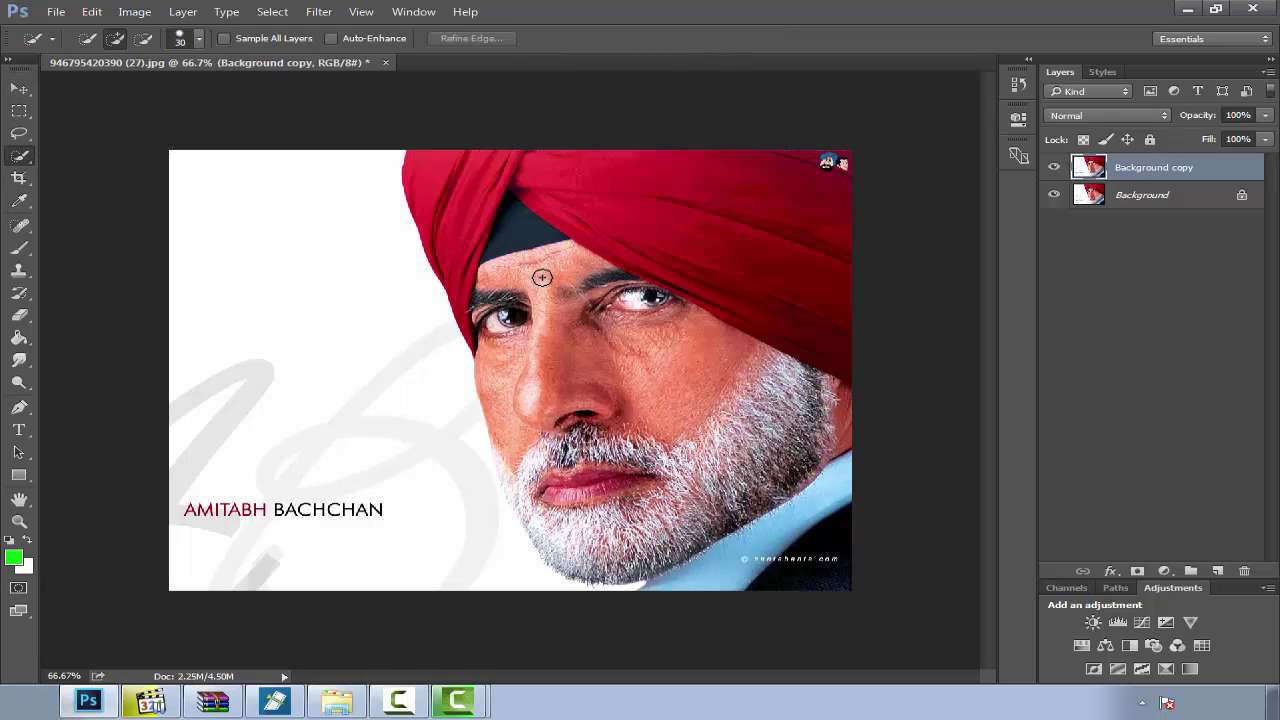
{"action": "key", "text": "bracketright"}
{"action": "key", "text": "bracketright"}
{"action": "key", "text": "bracketright"}
{"action": "mouse_move", "coordinate": [585, 425]}
{"action": "left_mouse_down"}
{"action": "mouse_move", "coordinate": [600, 489]}
{"action": "mouse_move", "coordinate": [665, 480]}
{"action": "left_mouse_up"}
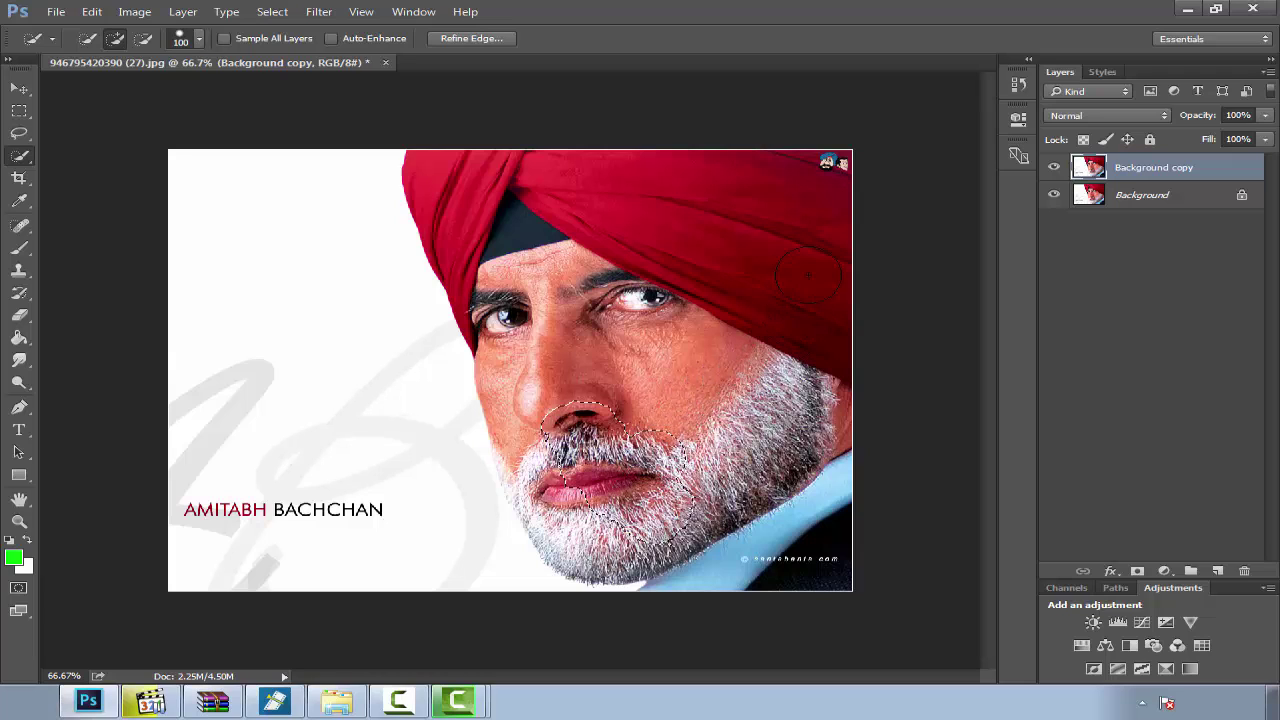
{"action": "left_click_drag", "start_coordinate": [818, 255], "coordinate": [729, 457]}
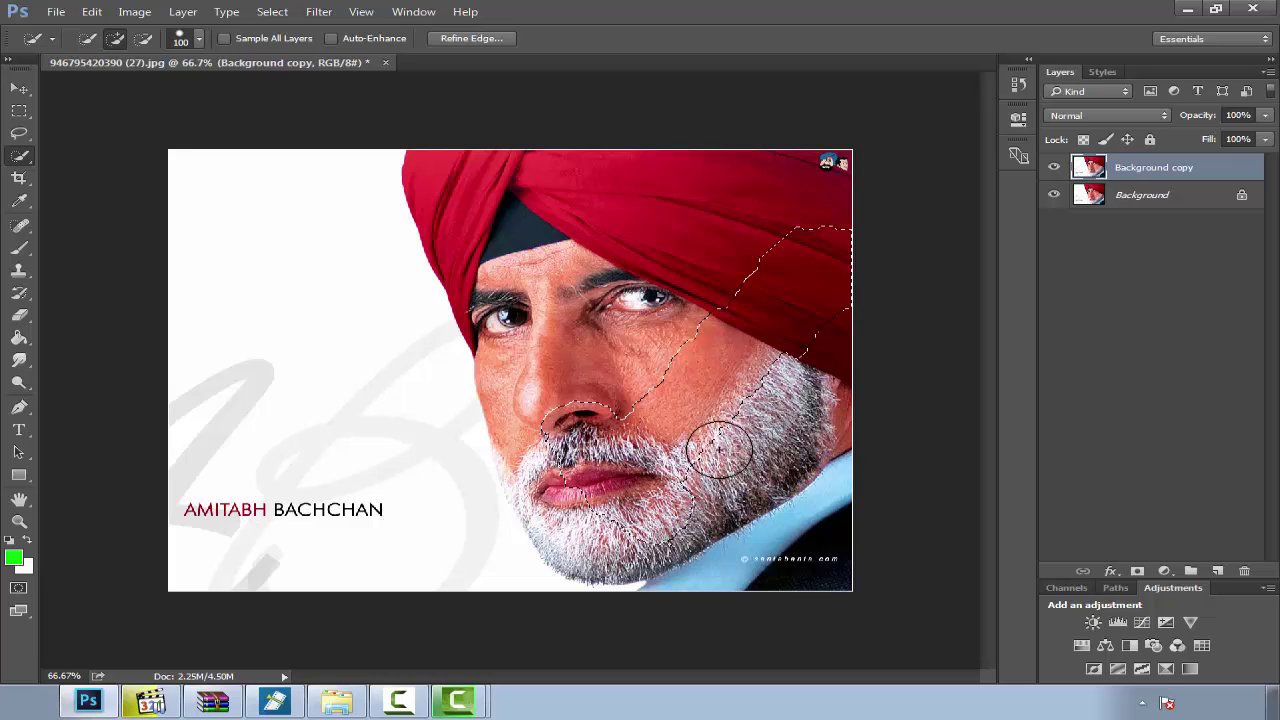
{"action": "left_click_drag", "start_coordinate": [719, 450], "coordinate": [780, 490]}
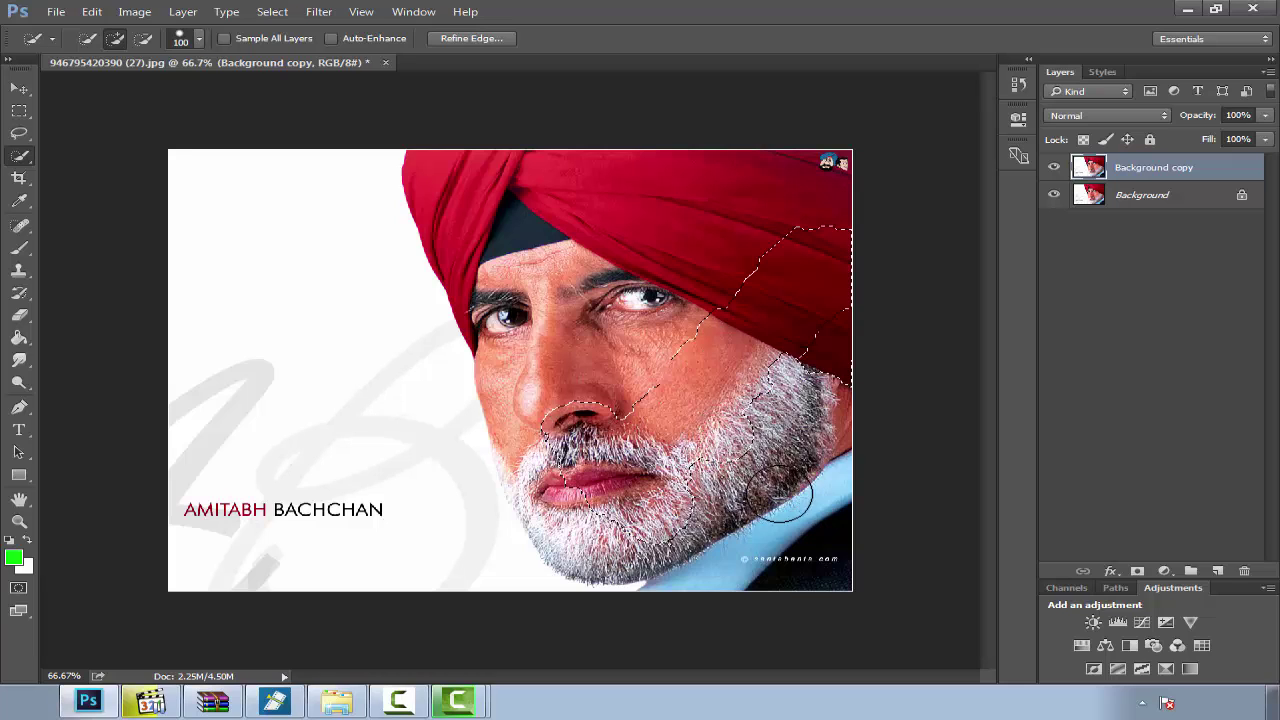
{"action": "mouse_move", "coordinate": [725, 557]}
{"action": "left_mouse_down"}
{"action": "mouse_move", "coordinate": [553, 495]}
{"action": "mouse_move", "coordinate": [503, 321]}
{"action": "left_mouse_up"}
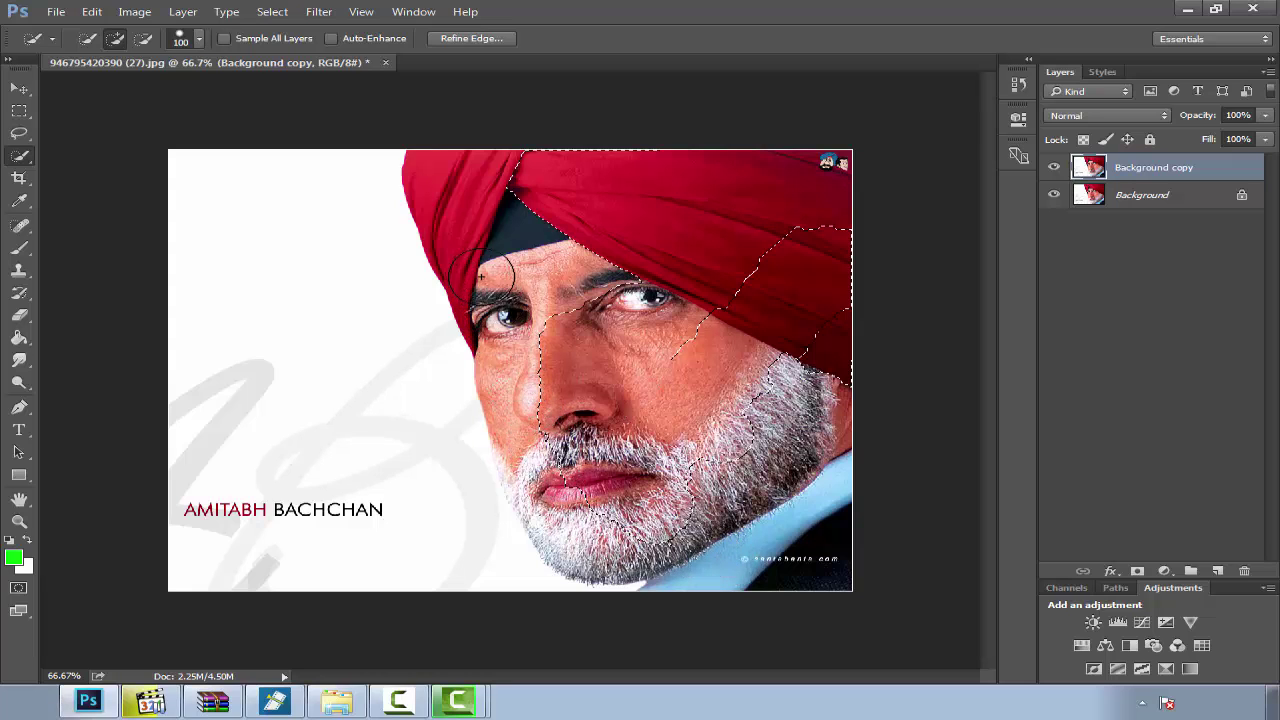
{"action": "mouse_move", "coordinate": [518, 254]}
{"action": "left_mouse_down"}
{"action": "mouse_move", "coordinate": [586, 300]}
{"action": "mouse_move", "coordinate": [677, 312]}
{"action": "left_mouse_up"}
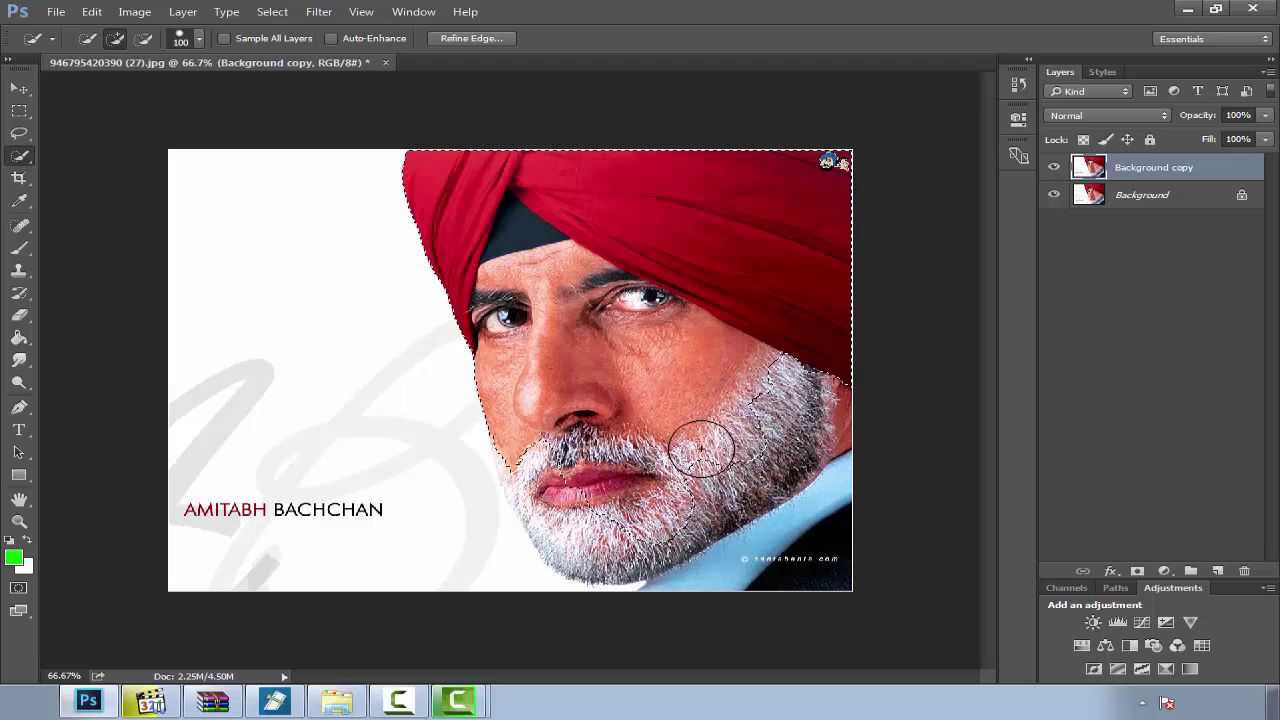
Step: Zoom in and tighten the selection around the lips, chin and lower beard with a size-25 brush
{"action": "scroll", "coordinate": [638, 511], "scroll_direction": "up", "scroll_amount": 1}
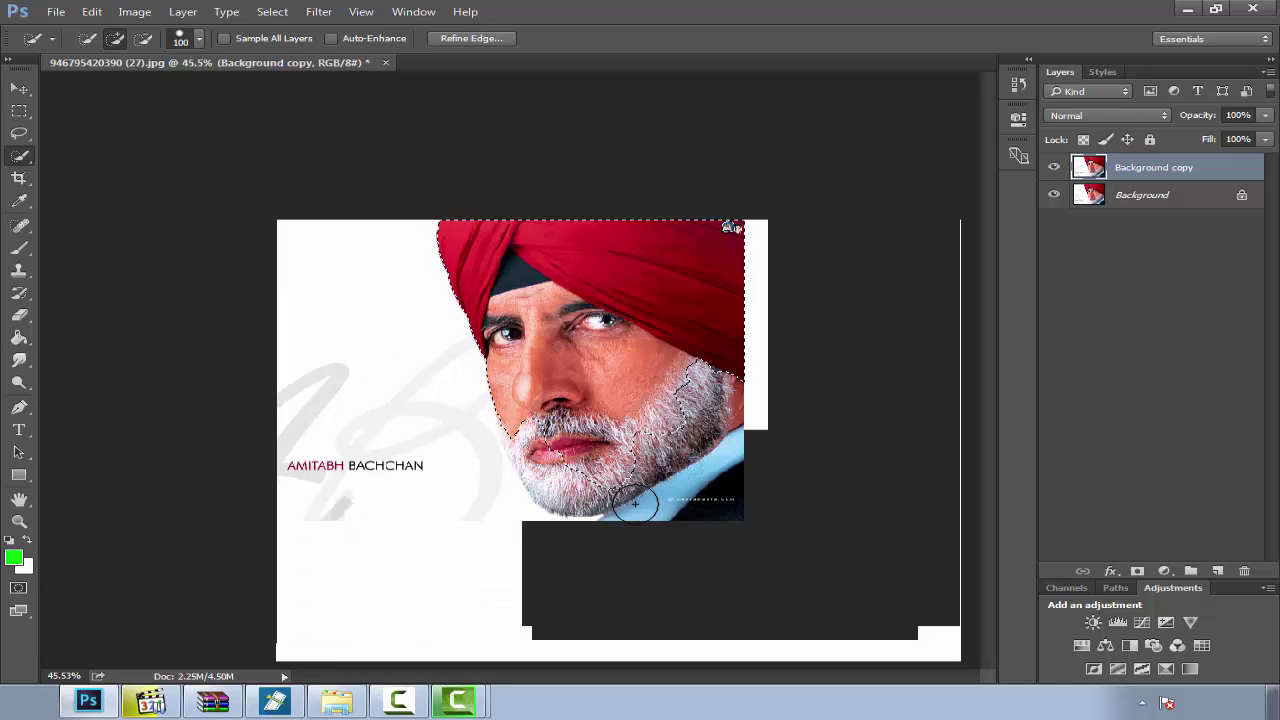
{"action": "scroll", "coordinate": [637, 529], "scroll_direction": "up", "scroll_amount": 3}
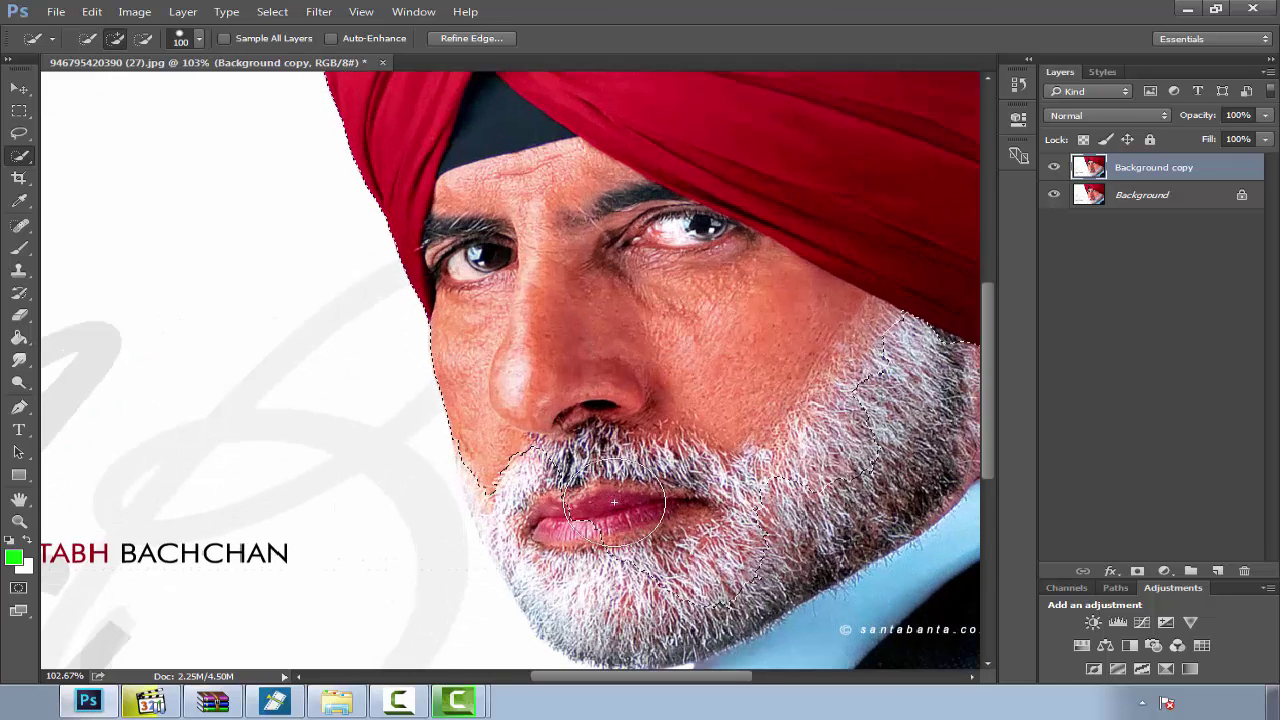
{"action": "key", "text": "bracketleft"}
{"action": "key", "text": "bracketleft"}
{"action": "key", "text": "bracketleft"}
{"action": "key", "text": "bracketleft"}
{"action": "key", "text": "bracketleft"}
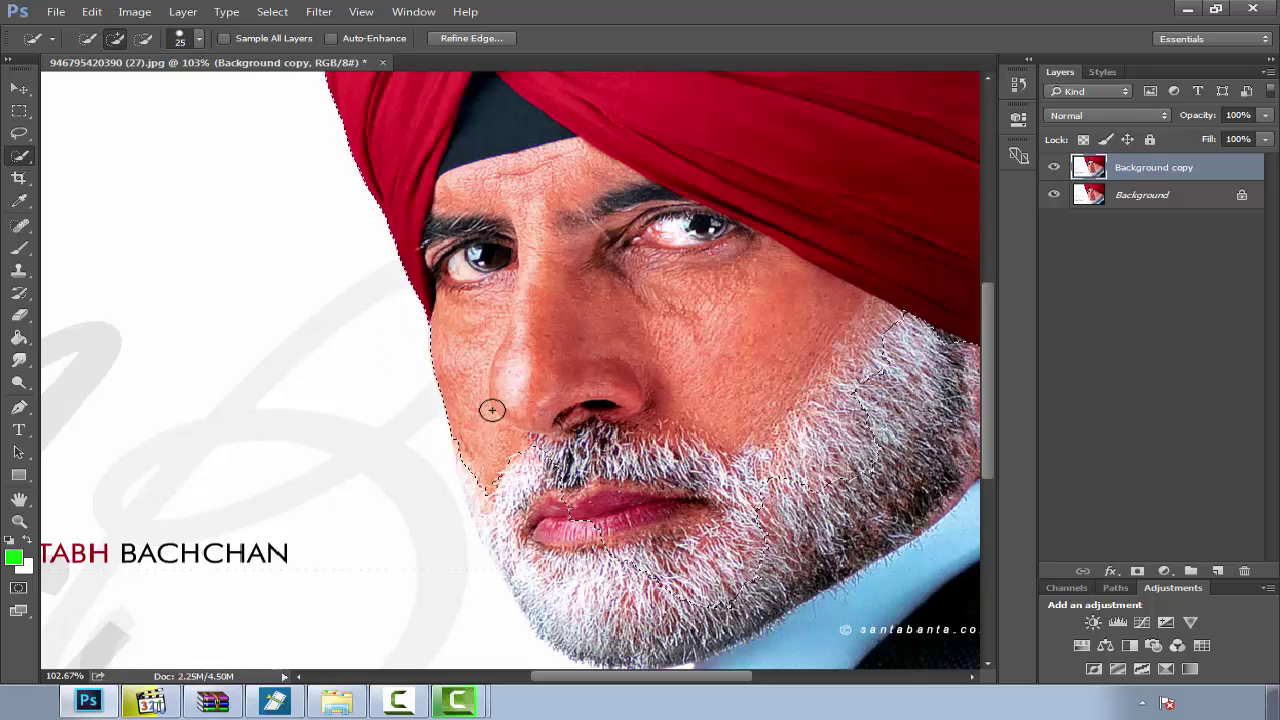
{"action": "mouse_move", "coordinate": [540, 493]}
{"action": "left_mouse_down"}
{"action": "mouse_move", "coordinate": [514, 463]}
{"action": "mouse_move", "coordinate": [538, 513]}
{"action": "left_mouse_up"}
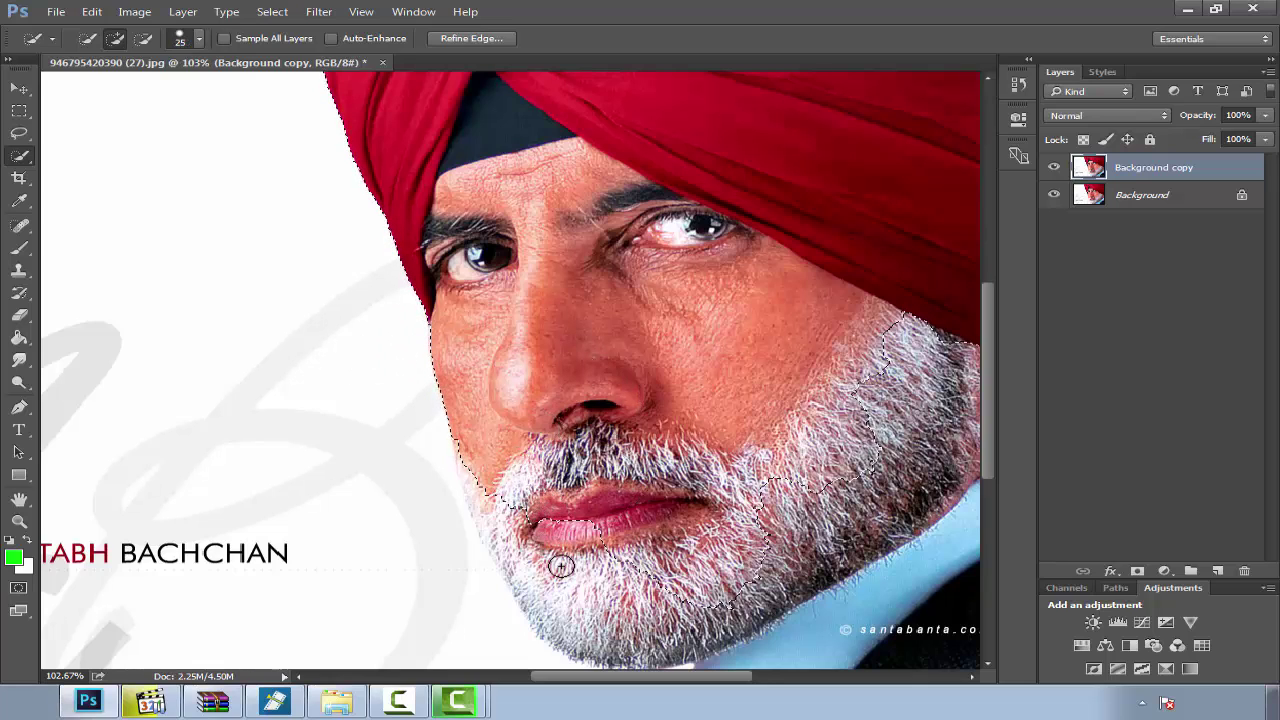
{"action": "mouse_move", "coordinate": [561, 566]}
{"action": "left_mouse_down"}
{"action": "mouse_move", "coordinate": [564, 590]}
{"action": "mouse_move", "coordinate": [625, 632]}
{"action": "left_mouse_up"}
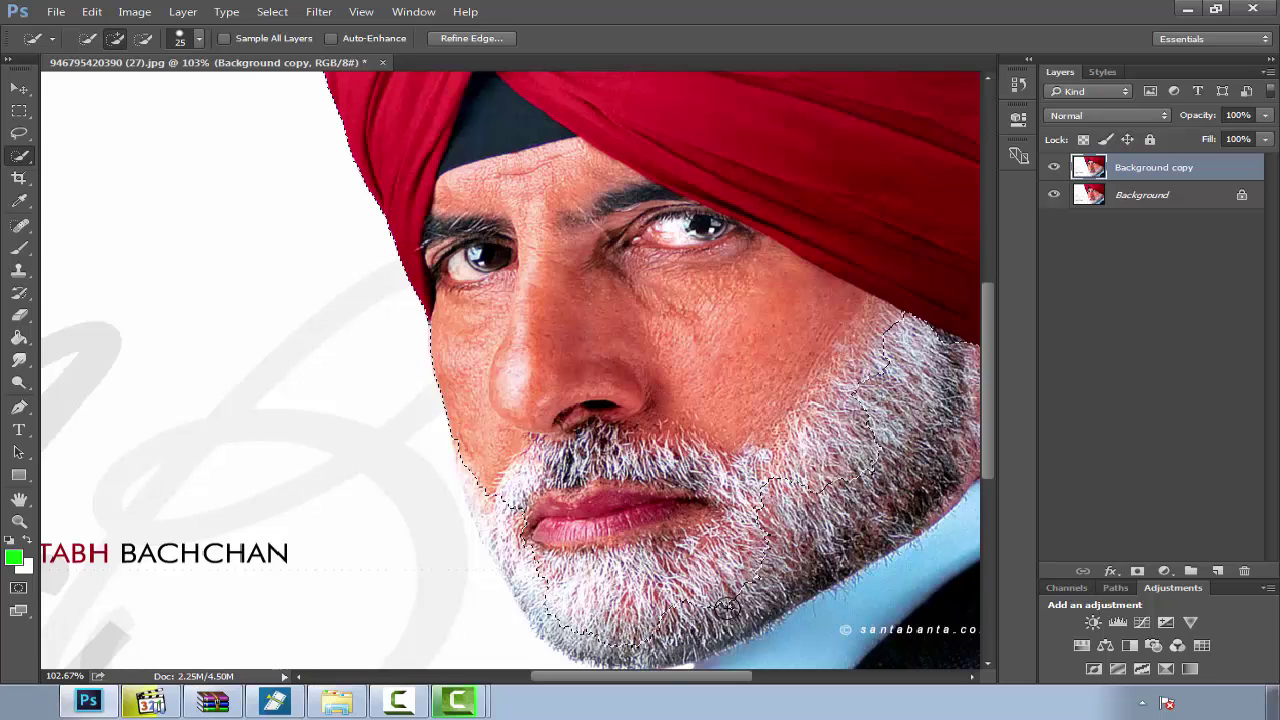
{"action": "left_click_drag", "start_coordinate": [727, 607], "coordinate": [694, 608]}
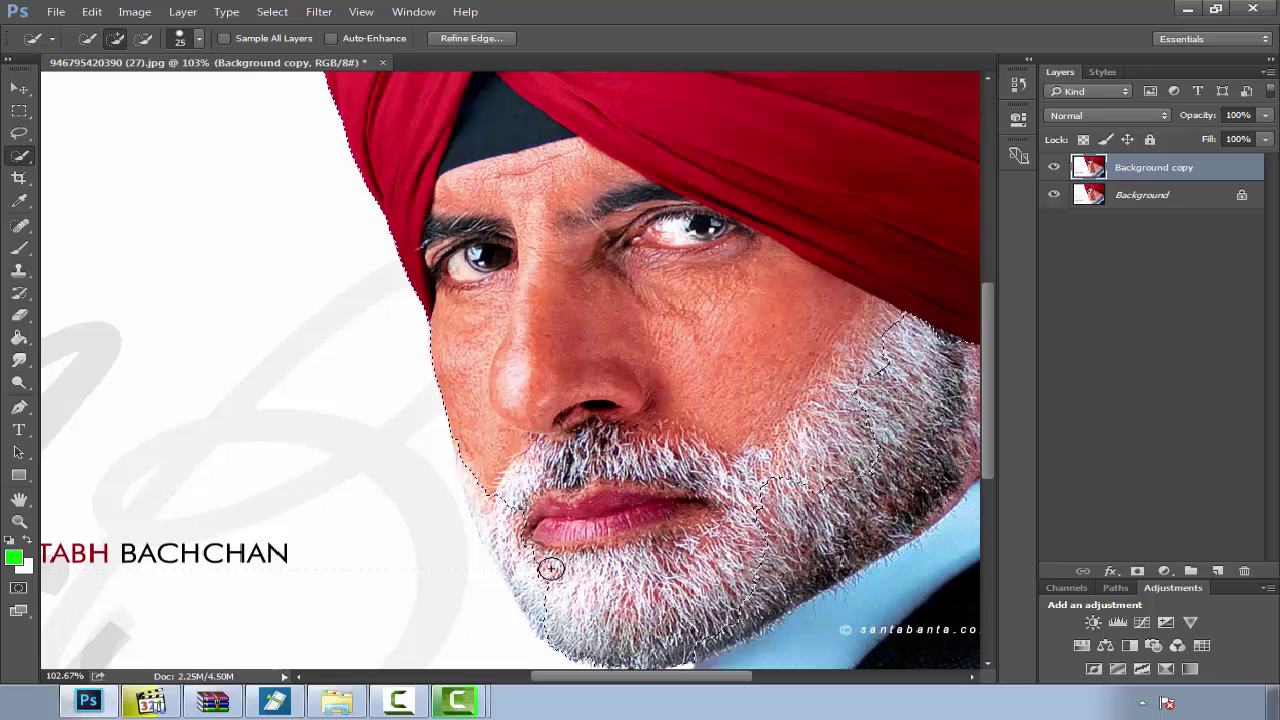
{"action": "left_click_drag", "start_coordinate": [498, 534], "coordinate": [505, 514]}
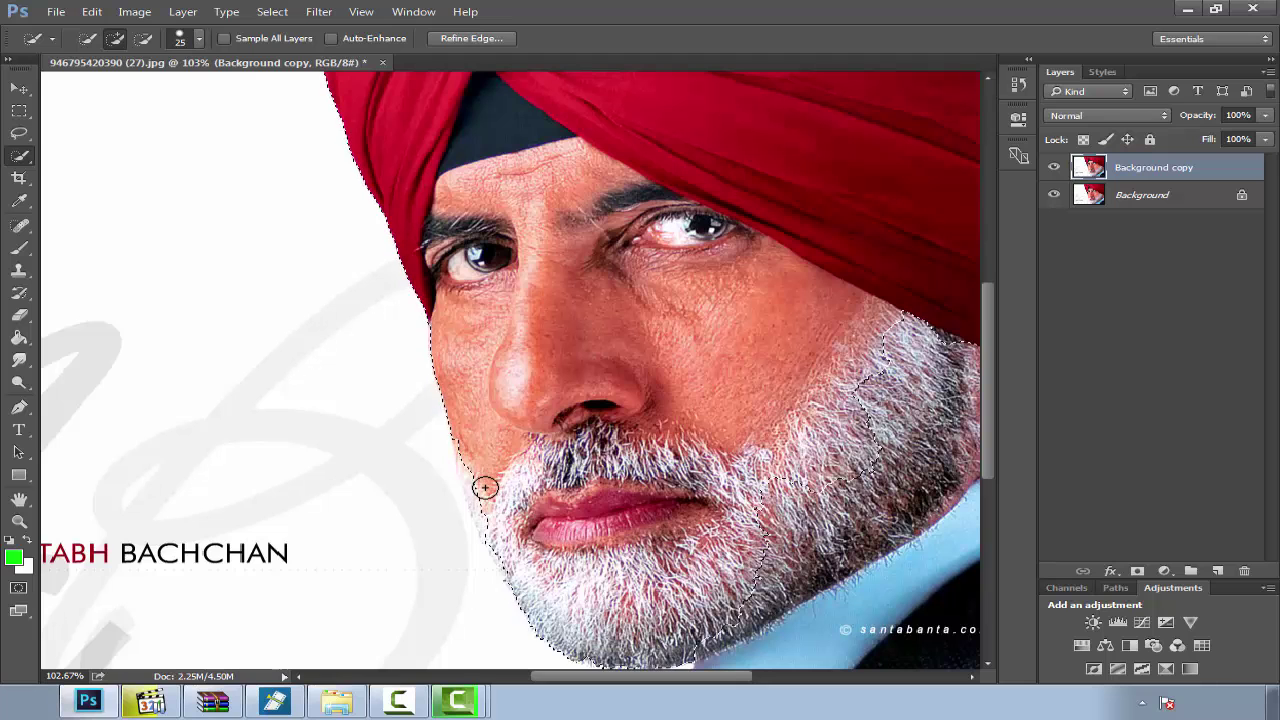
Step: Add the light-blue collar to the selection and turn it into a layer mask on Background copy
{"action": "scroll", "coordinate": [520, 500], "scroll_direction": "down", "scroll_amount": 1}
{"action": "scroll", "coordinate": [580, 515], "scroll_direction": "down", "scroll_amount": 2}
{"action": "scroll", "coordinate": [640, 531], "scroll_direction": "down", "scroll_amount": 2}
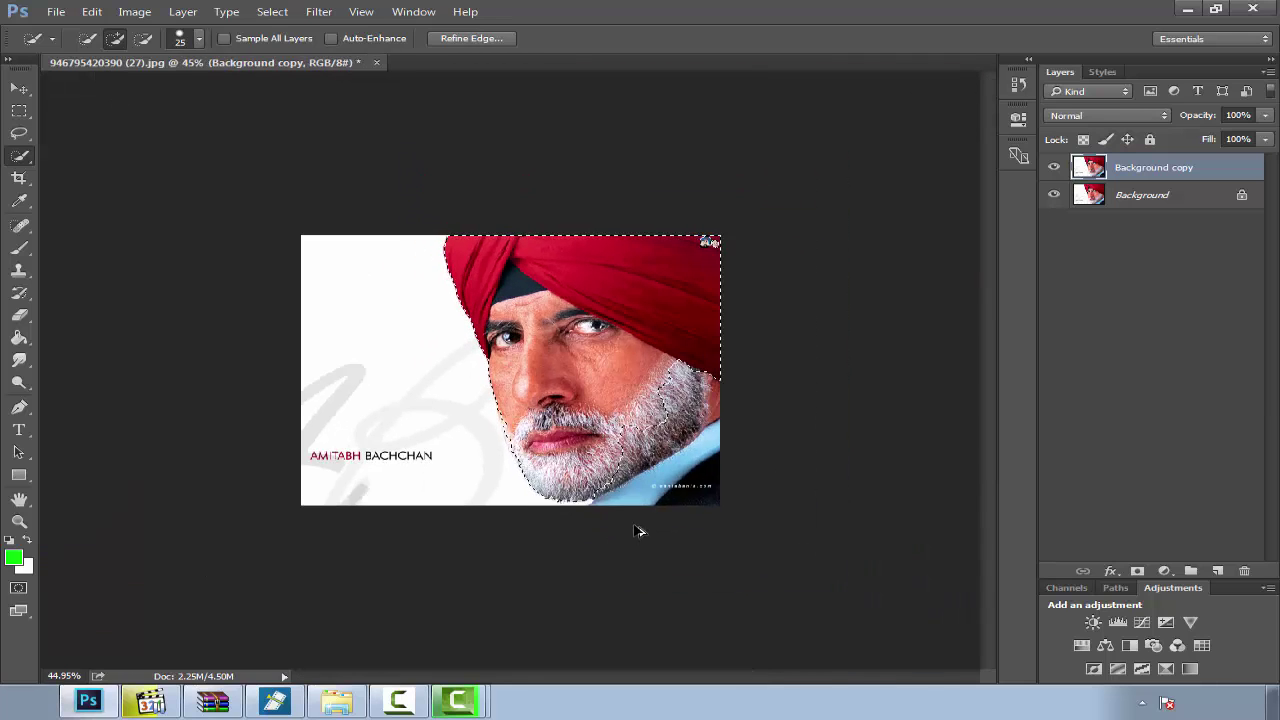
{"action": "scroll", "coordinate": [638, 531], "scroll_direction": "up", "scroll_amount": 2}
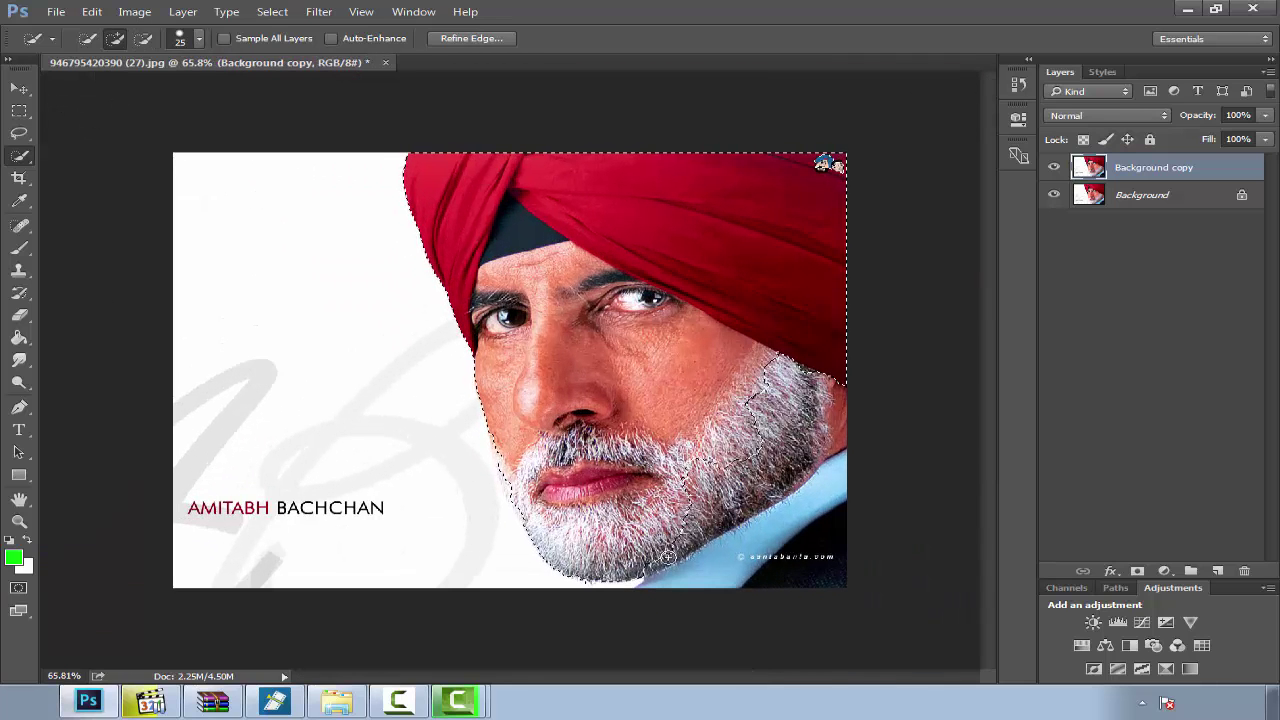
{"action": "left_click_drag", "start_coordinate": [675, 591], "coordinate": [737, 587]}
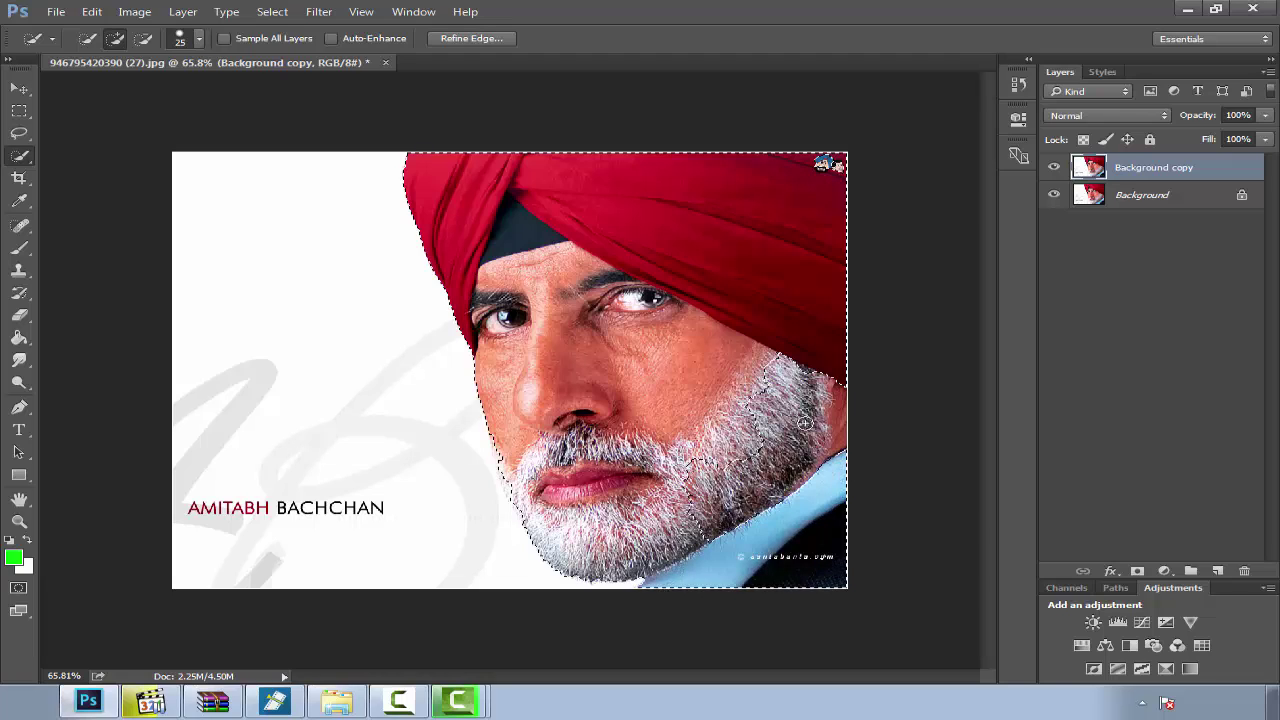
{"action": "left_click", "coordinate": [820, 451]}
{"action": "left_click", "coordinate": [1139, 571]}
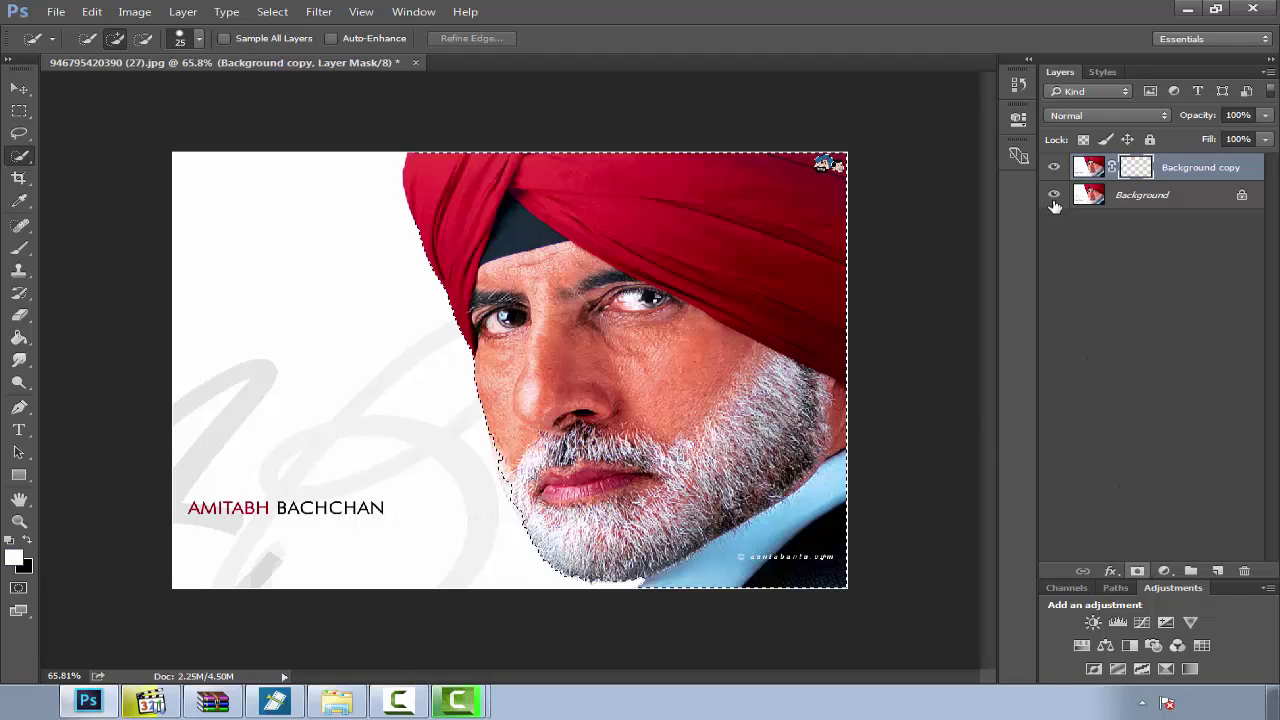
Step: Browse to Local Disk (I:) > My Deta > Adobe > PiC ToolX in Windows Explorer
{"action": "left_click", "coordinate": [20, 703]}
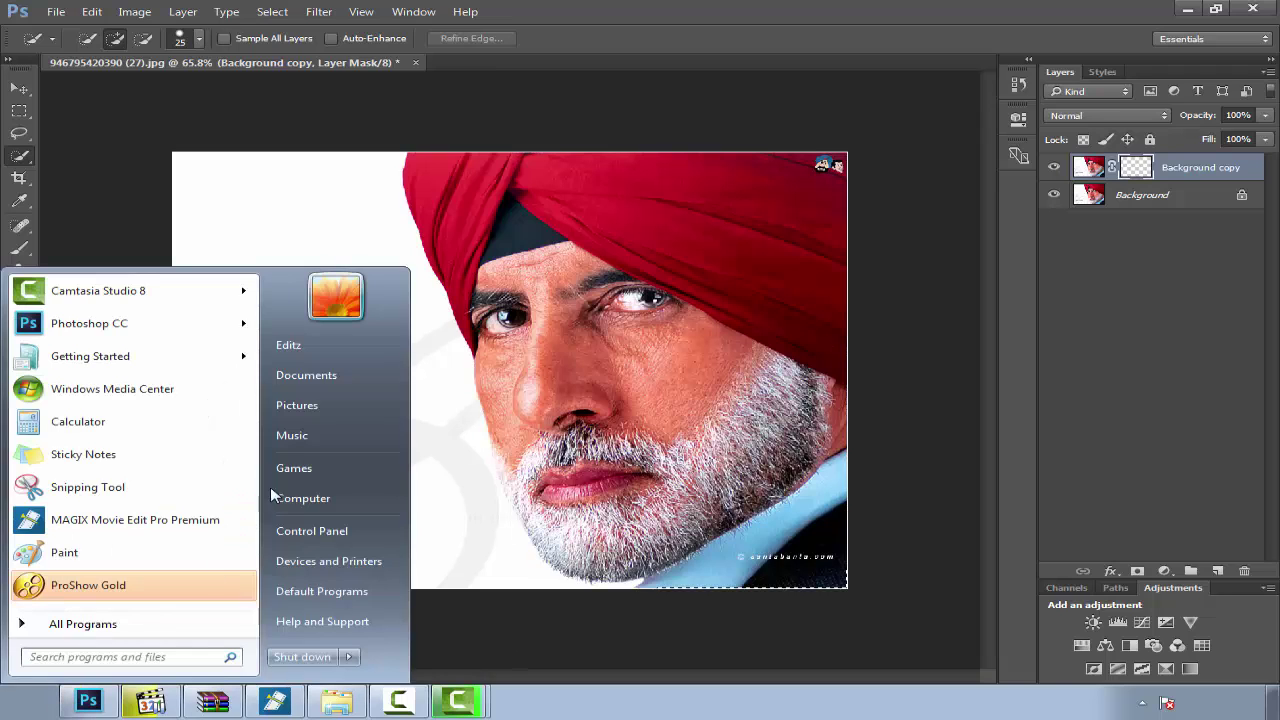
{"action": "left_click", "coordinate": [297, 498]}
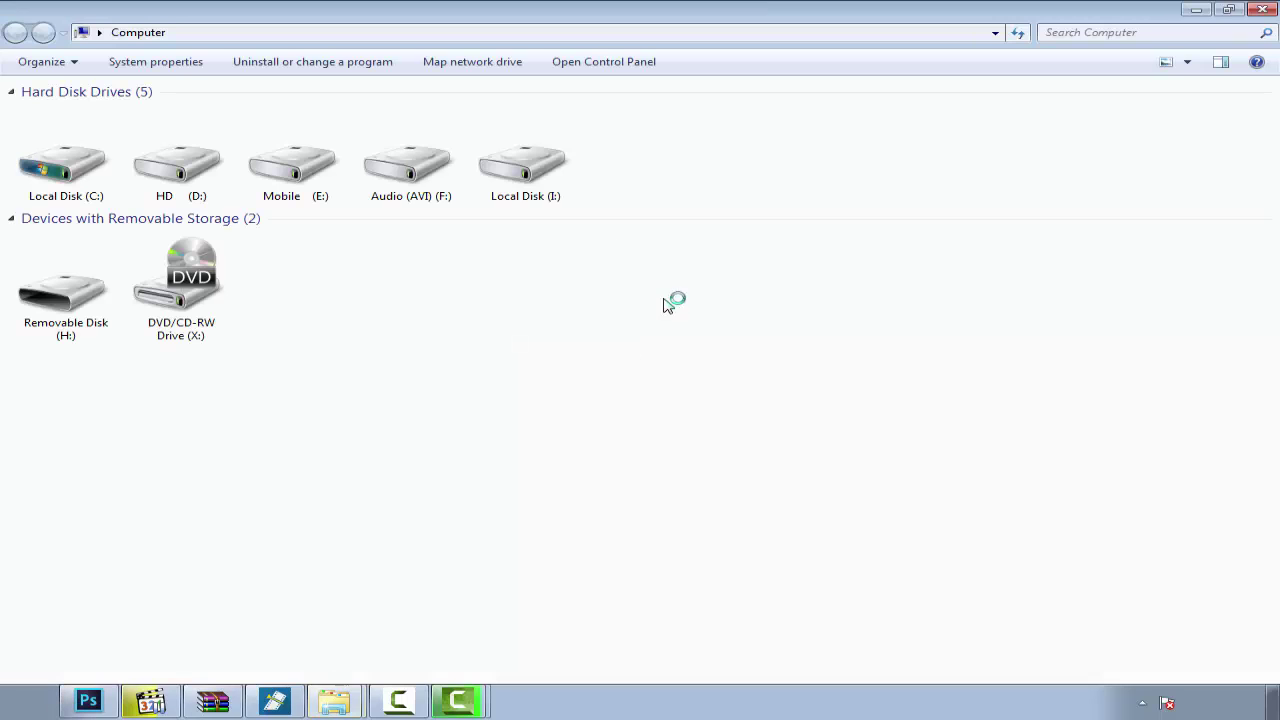
{"action": "double_click", "coordinate": [520, 165]}
{"action": "double_click", "coordinate": [70, 120]}
{"action": "double_click", "coordinate": [194, 125]}
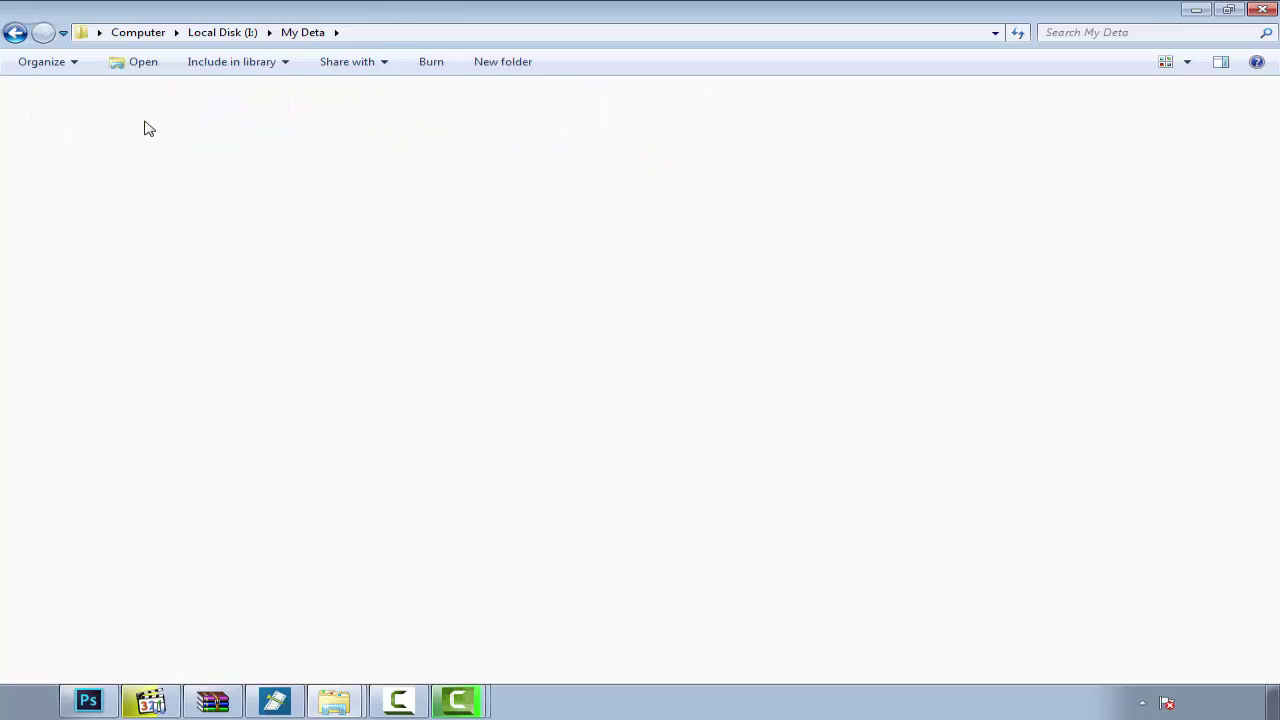
{"action": "double_click", "coordinate": [52, 112]}
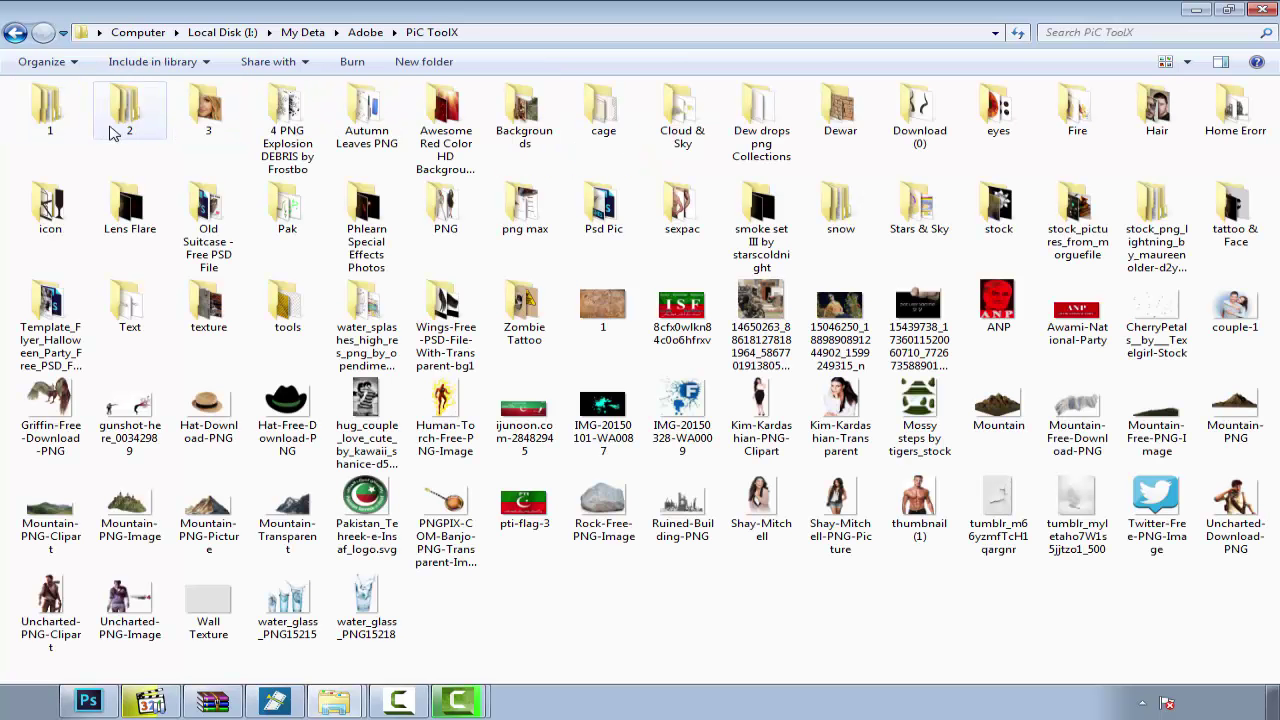
Step: Search the folder for 'india' and preview the matching photos in Photo Viewer before closing it
{"action": "left_click", "coordinate": [1097, 30]}
{"action": "type", "text": "in"}
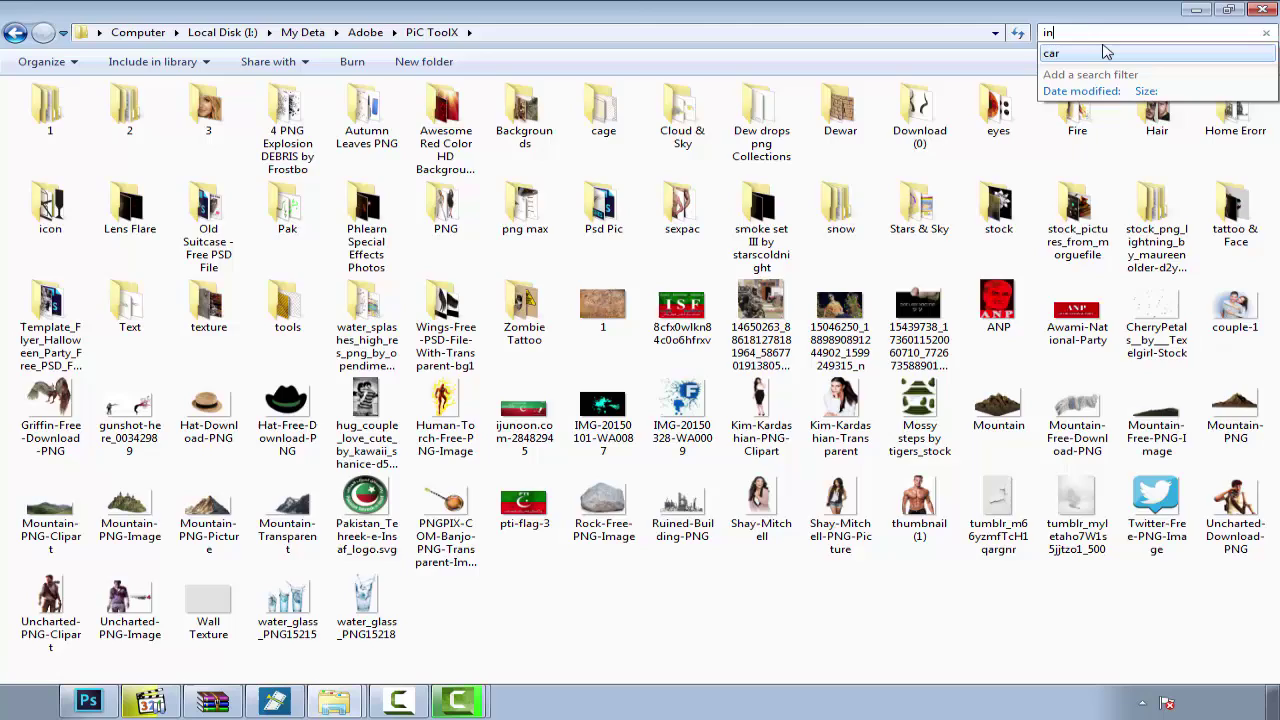
{"action": "type", "text": "dia"}
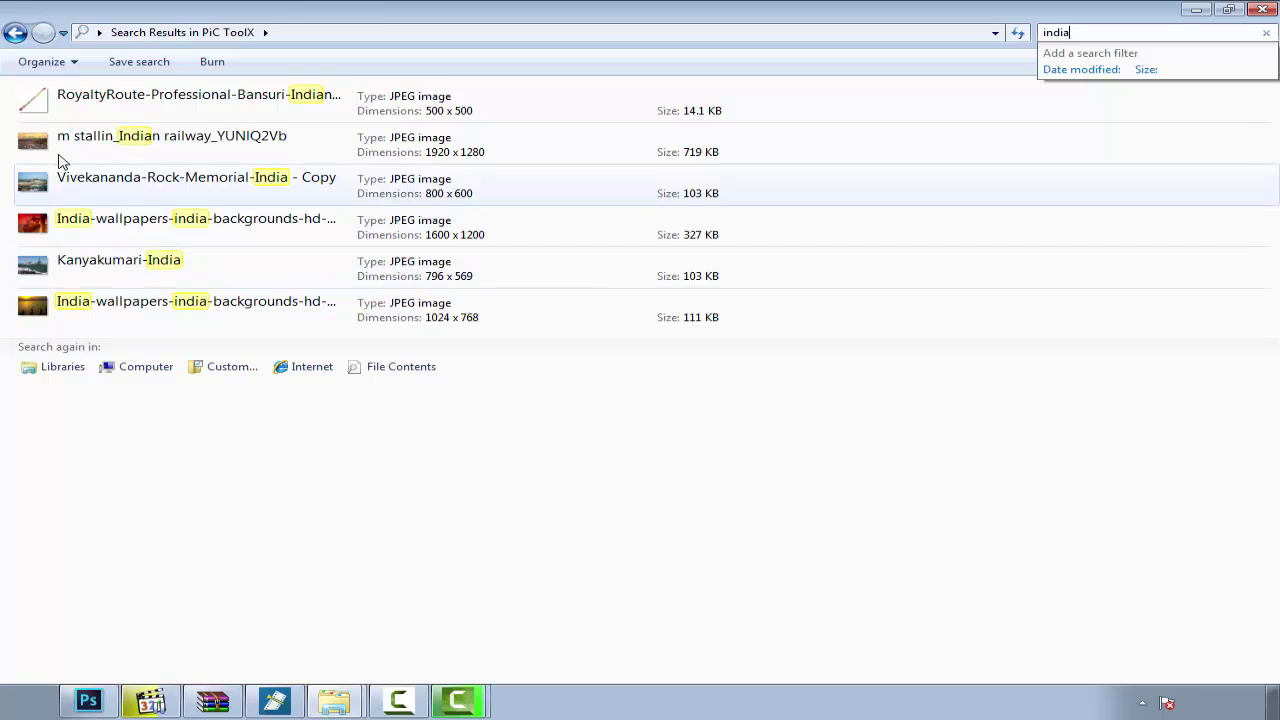
{"action": "left_click", "coordinate": [58, 141]}
{"action": "double_click", "coordinate": [58, 141]}
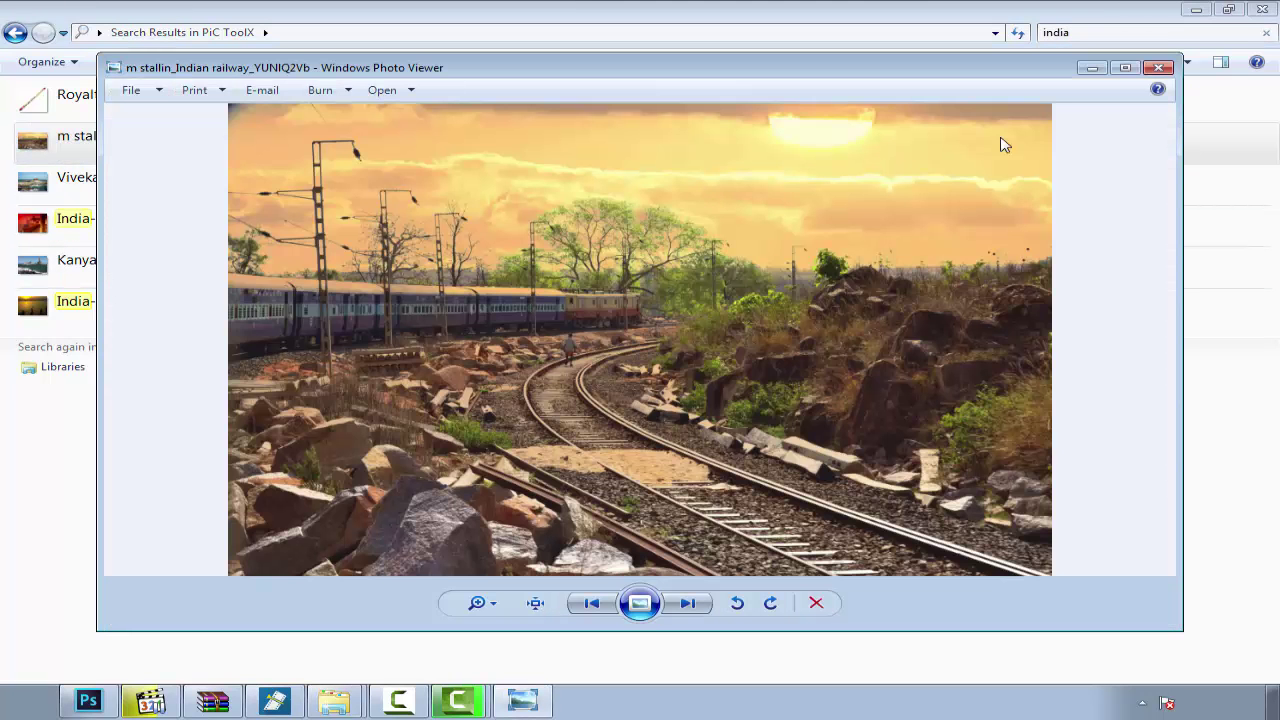
{"action": "key", "text": "Right"}
{"action": "key", "text": "Right"}
{"action": "key", "text": "Left"}
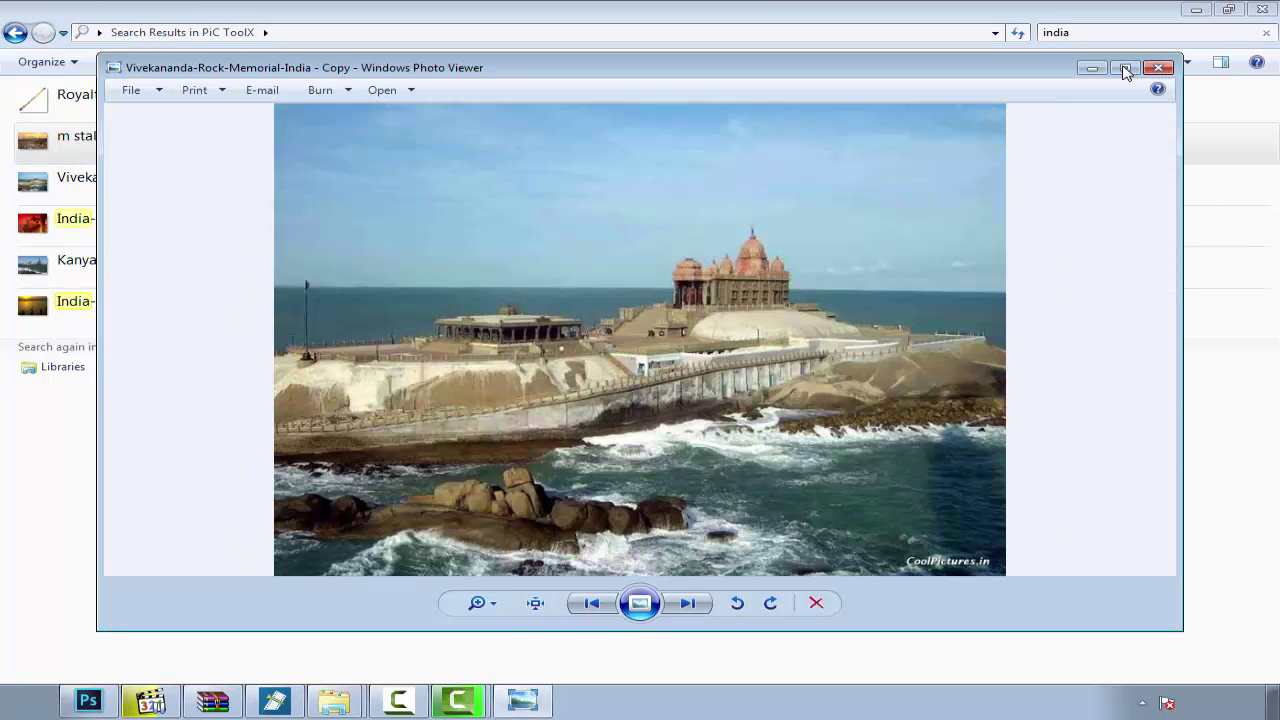
{"action": "key", "text": "Right"}
{"action": "key", "text": "Right"}
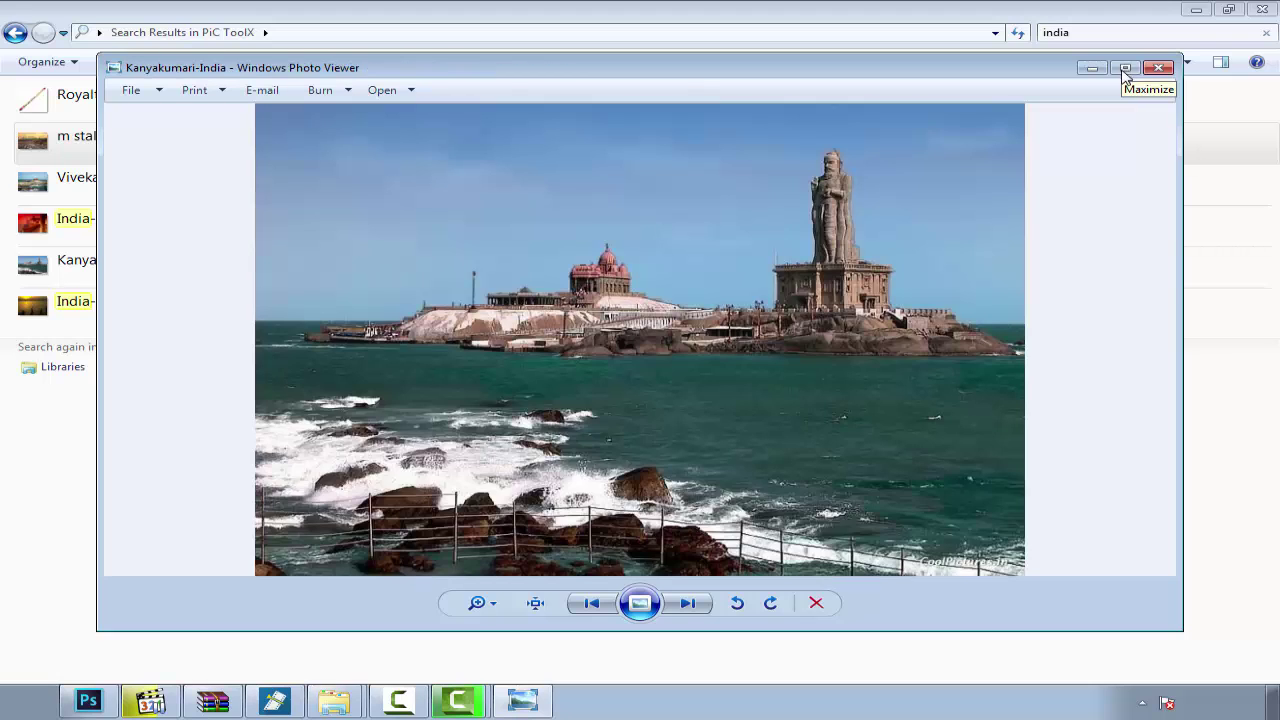
{"action": "left_click", "coordinate": [1158, 68]}
Step: Drag the Kanyakumari-India photo into the document and position it over the canvas
{"action": "left_click", "coordinate": [87, 272]}
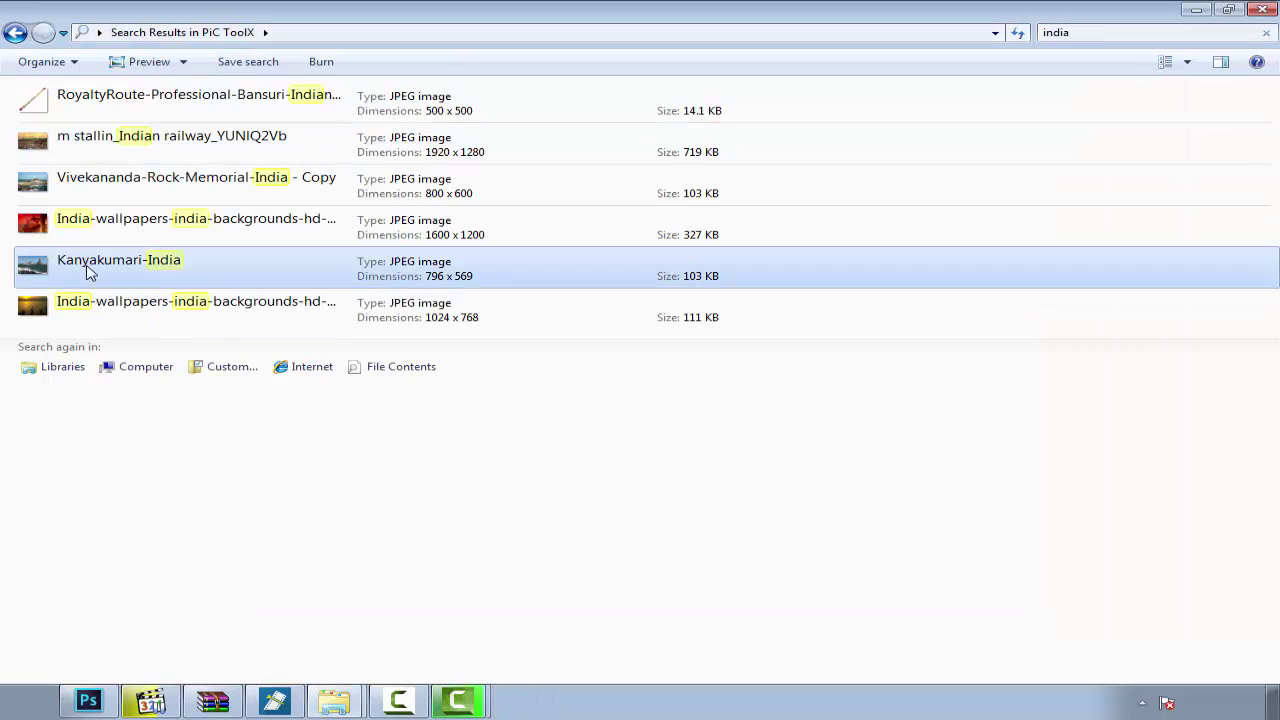
{"action": "mouse_move", "coordinate": [87, 272]}
{"action": "left_mouse_down"}
{"action": "mouse_move", "coordinate": [235, 660]}
{"action": "mouse_move", "coordinate": [640, 362]}
{"action": "left_mouse_up"}
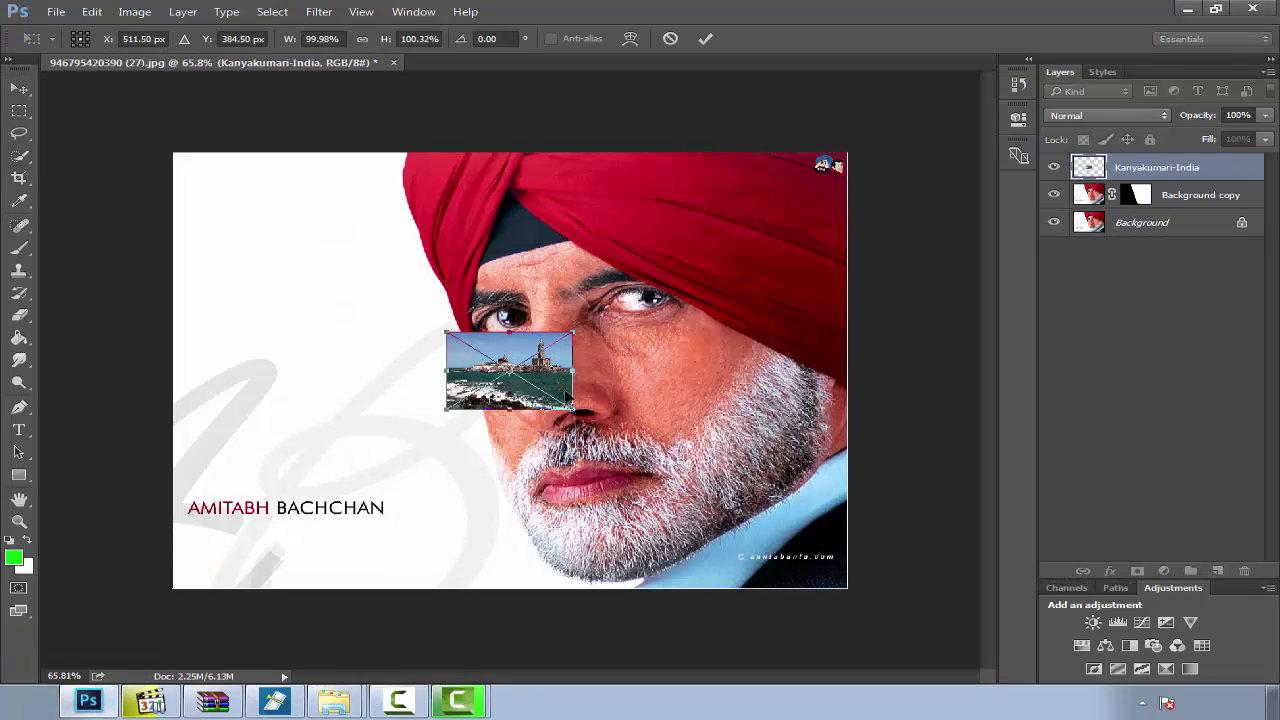
{"action": "mouse_move", "coordinate": [542, 385]}
{"action": "left_mouse_down"}
{"action": "mouse_move", "coordinate": [273, 195]}
{"action": "mouse_move", "coordinate": [467, 369]}
{"action": "mouse_move", "coordinate": [862, 593]}
{"action": "left_mouse_up"}
Step: Flip the placed sea photo horizontally and commit the transform
{"action": "right_click", "coordinate": [709, 378]}
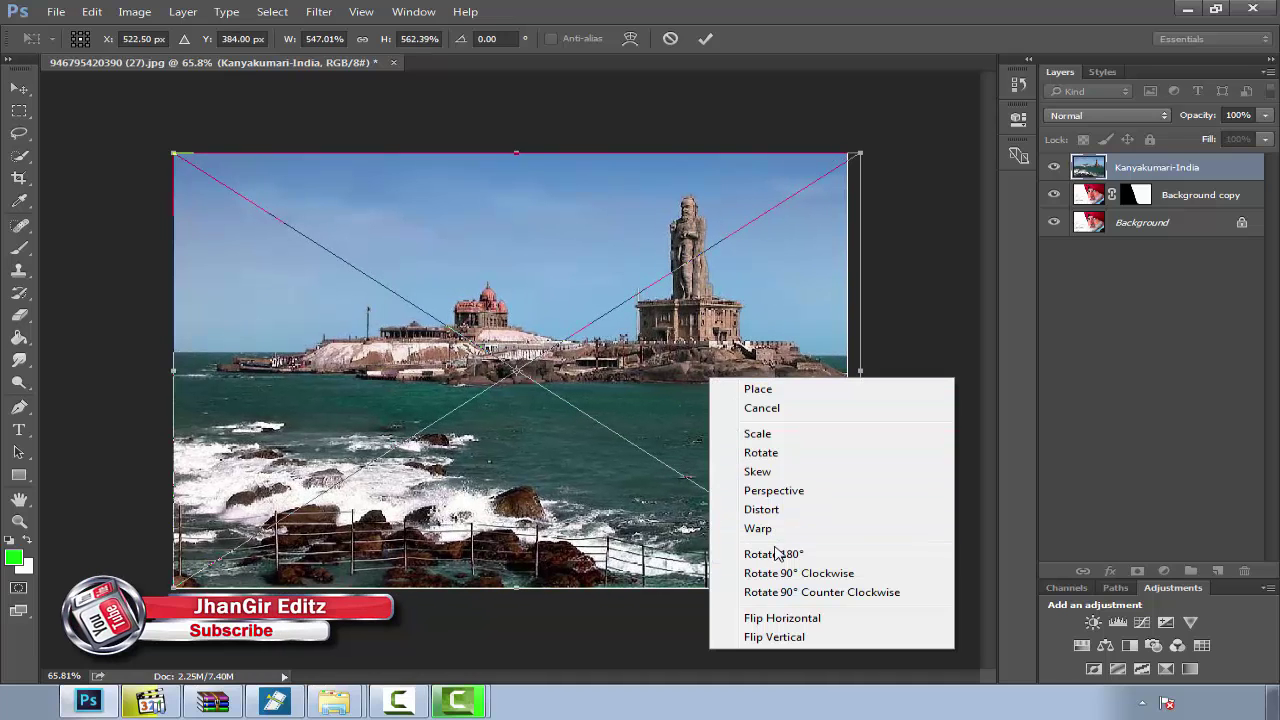
{"action": "left_click", "coordinate": [790, 618]}
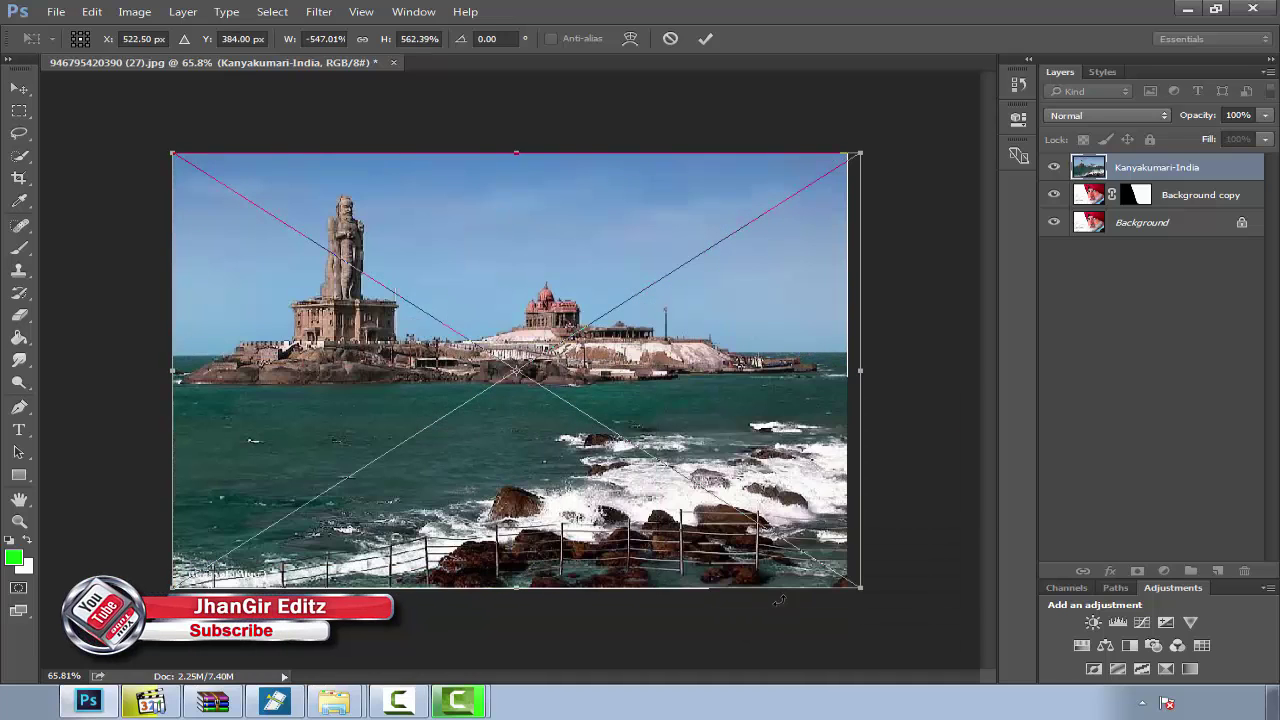
{"action": "left_click", "coordinate": [705, 38]}
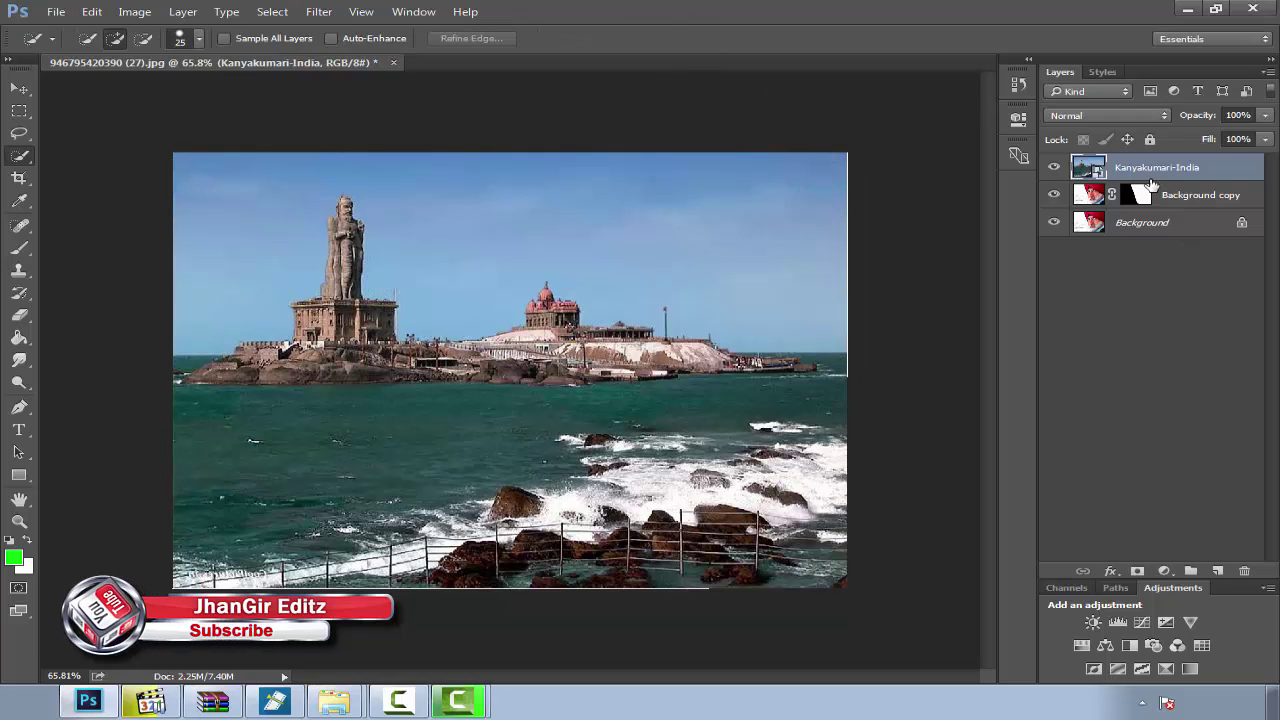
Step: Move the Kanyakumari-India layer below Background copy, target its mask, and zoom into the lips and beard
{"action": "left_click_drag", "start_coordinate": [1148, 178], "coordinate": [1125, 200]}
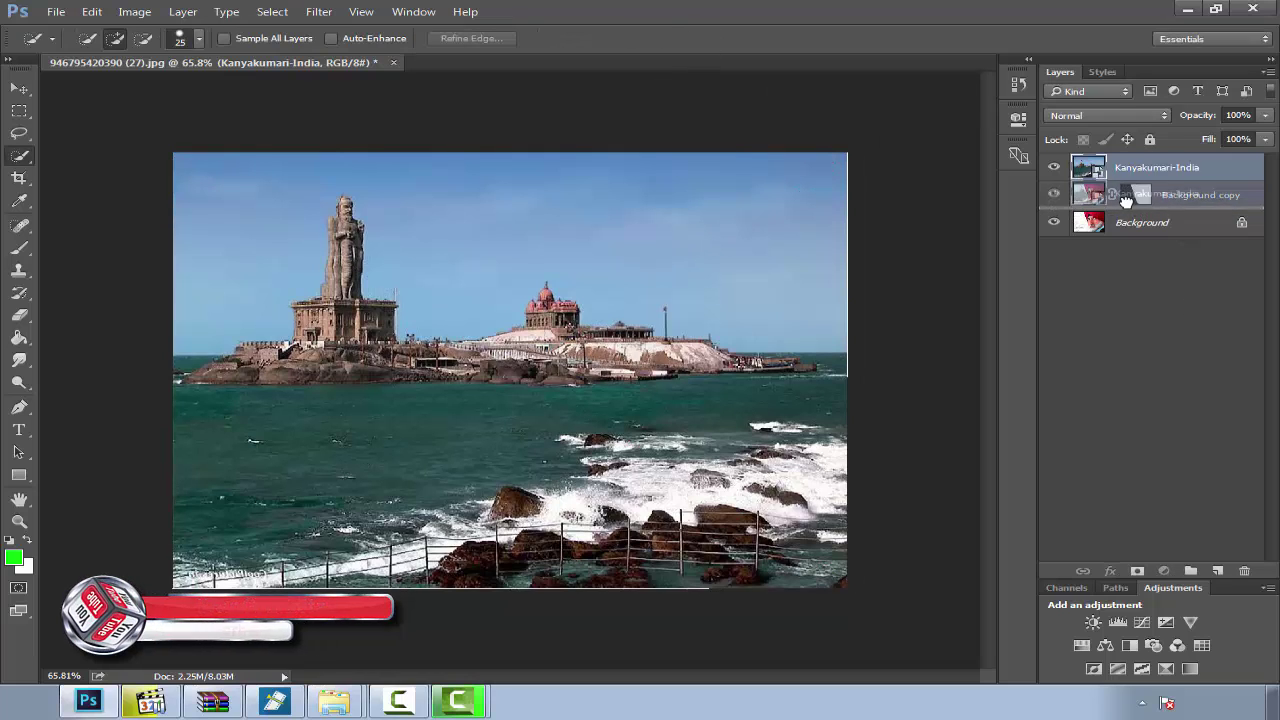
{"action": "left_click", "coordinate": [1140, 167]}
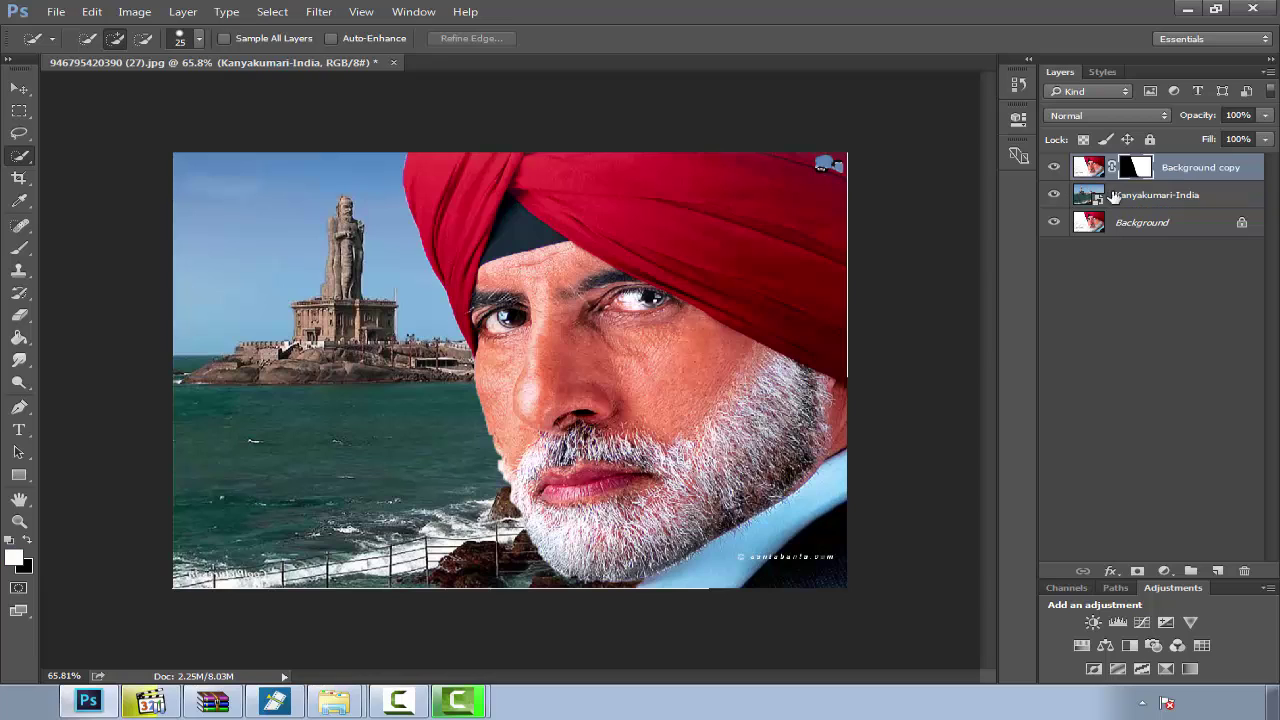
{"action": "scroll", "coordinate": [495, 497], "scroll_direction": "up", "scroll_amount": 2}
{"action": "scroll", "coordinate": [495, 497], "scroll_direction": "up", "scroll_amount": 2}
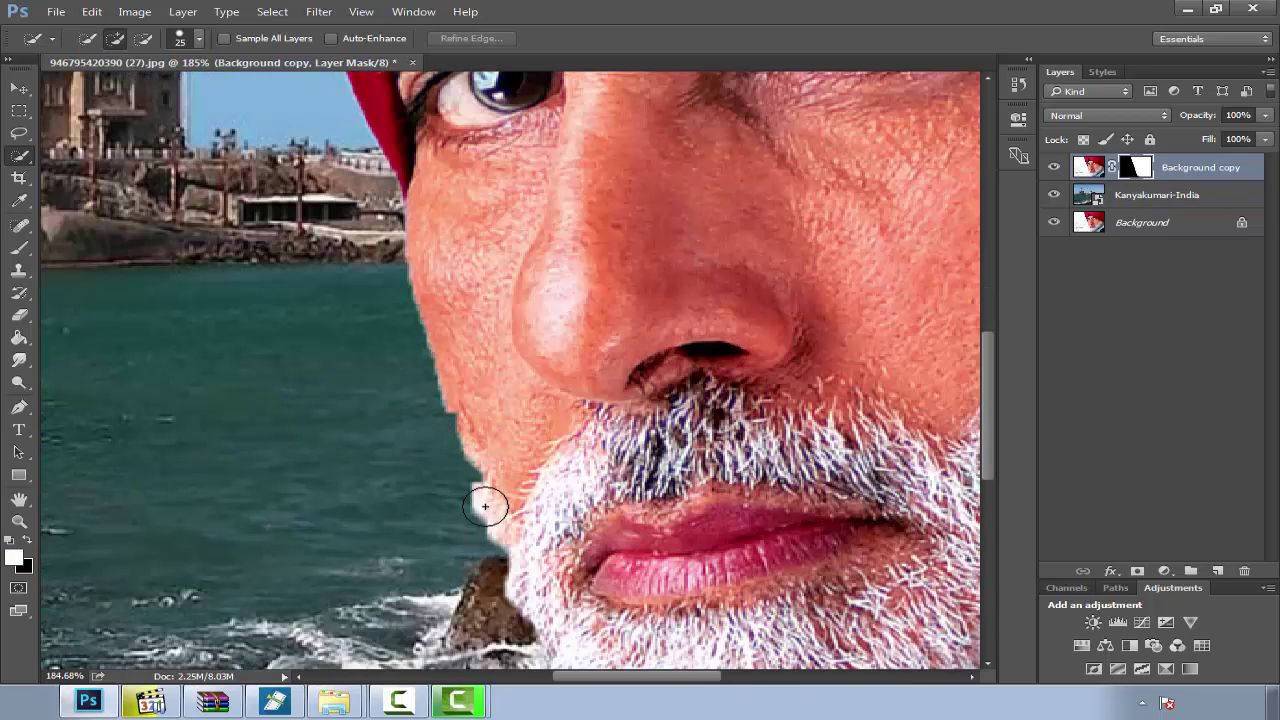
{"action": "right_click", "coordinate": [1125, 172]}
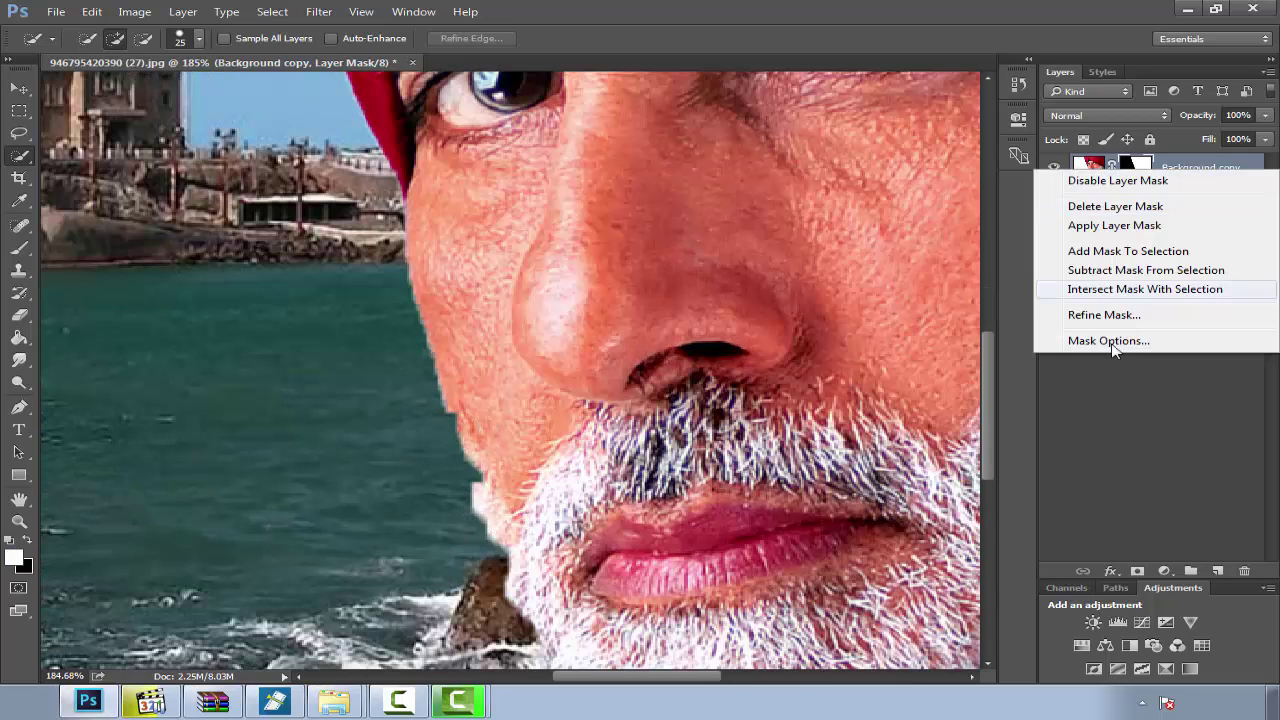
{"action": "left_click", "coordinate": [697, 405]}
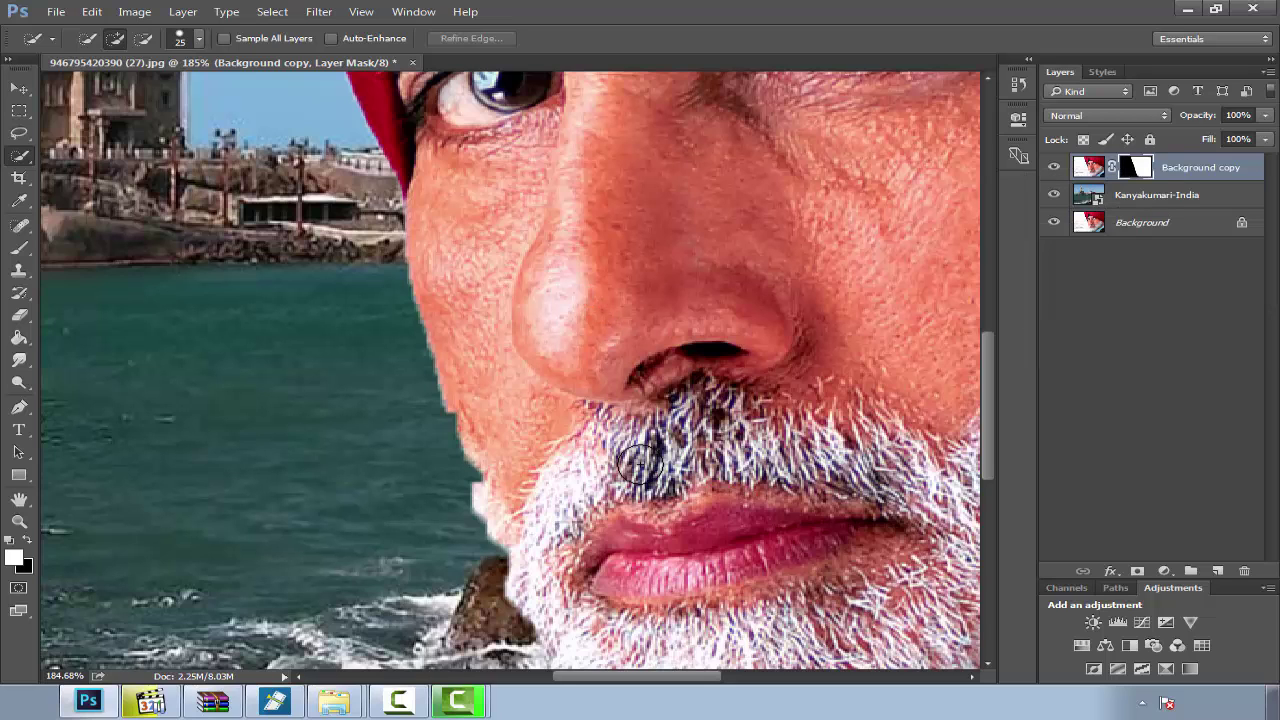
{"action": "left_click_drag", "start_coordinate": [661, 537], "coordinate": [538, 357]}
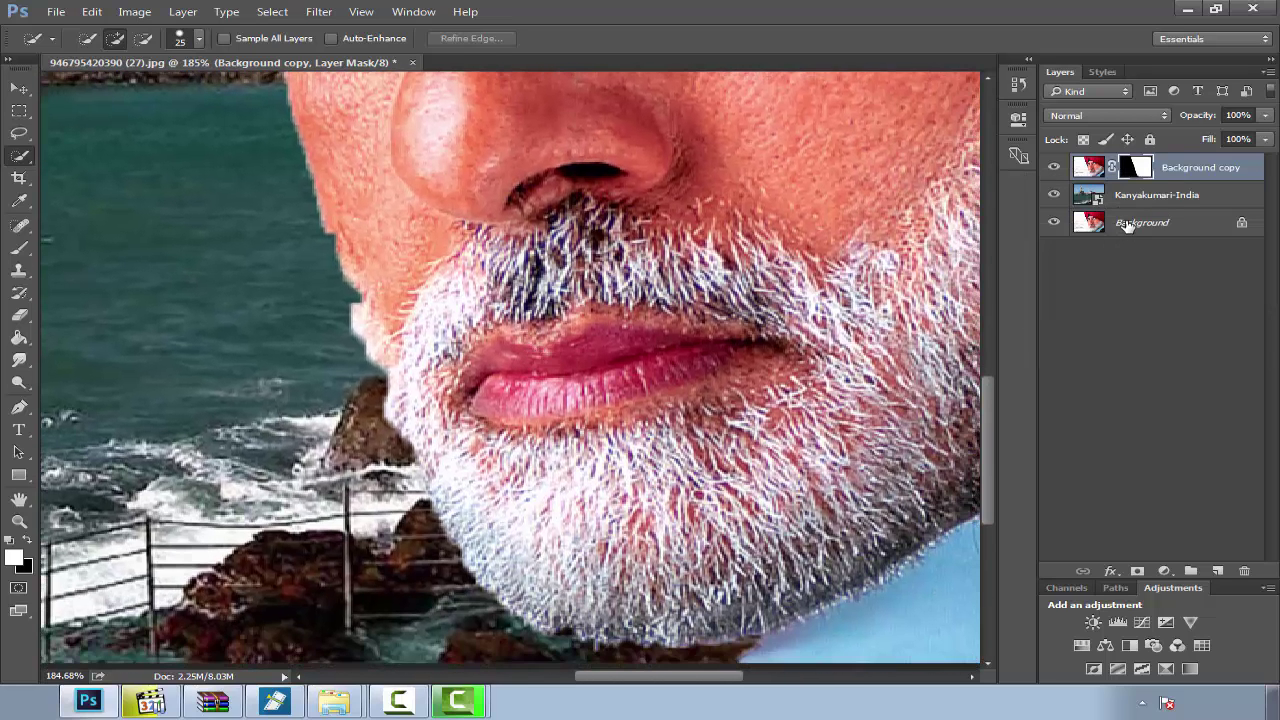
Step: Refine the portrait mask from cheek to chin with Contrast 10 and Feather 1.7
{"action": "right_click", "coordinate": [1127, 172]}
{"action": "left_click", "coordinate": [1100, 314]}
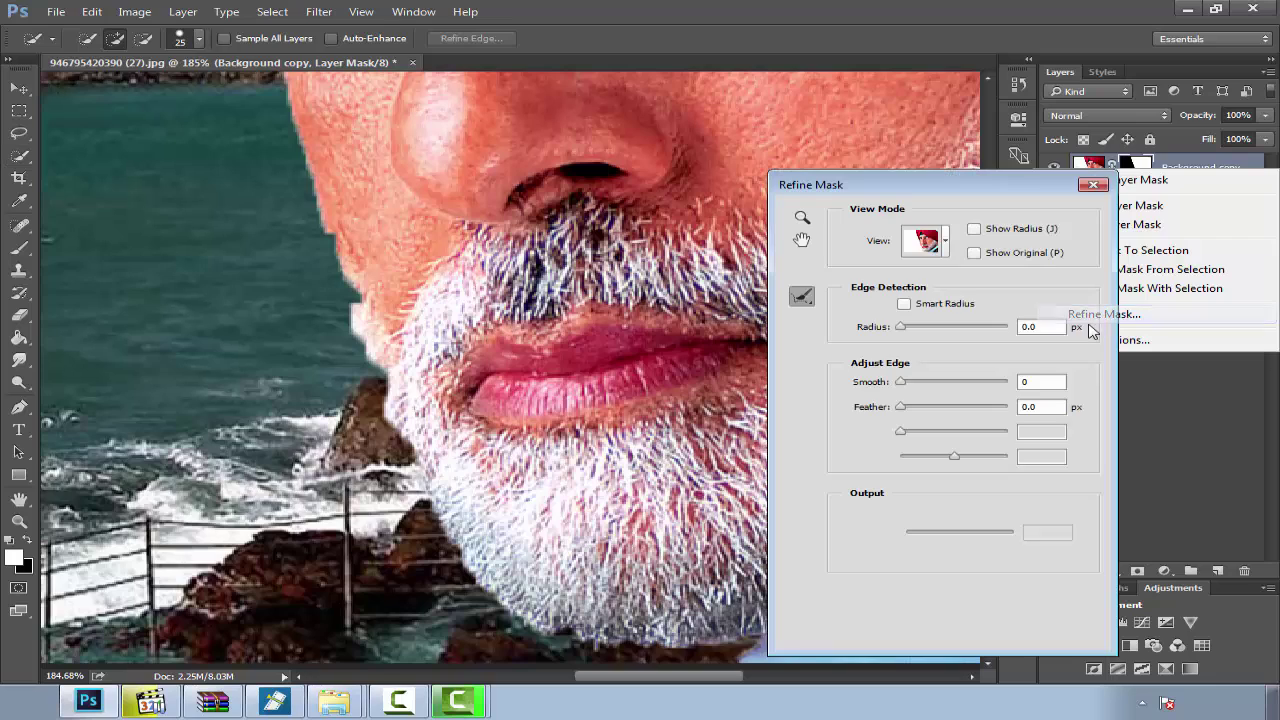
{"action": "mouse_move", "coordinate": [332, 258]}
{"action": "left_mouse_down"}
{"action": "mouse_move", "coordinate": [380, 423]}
{"action": "mouse_move", "coordinate": [457, 560]}
{"action": "mouse_move", "coordinate": [497, 614]}
{"action": "mouse_move", "coordinate": [600, 643]}
{"action": "left_mouse_up"}
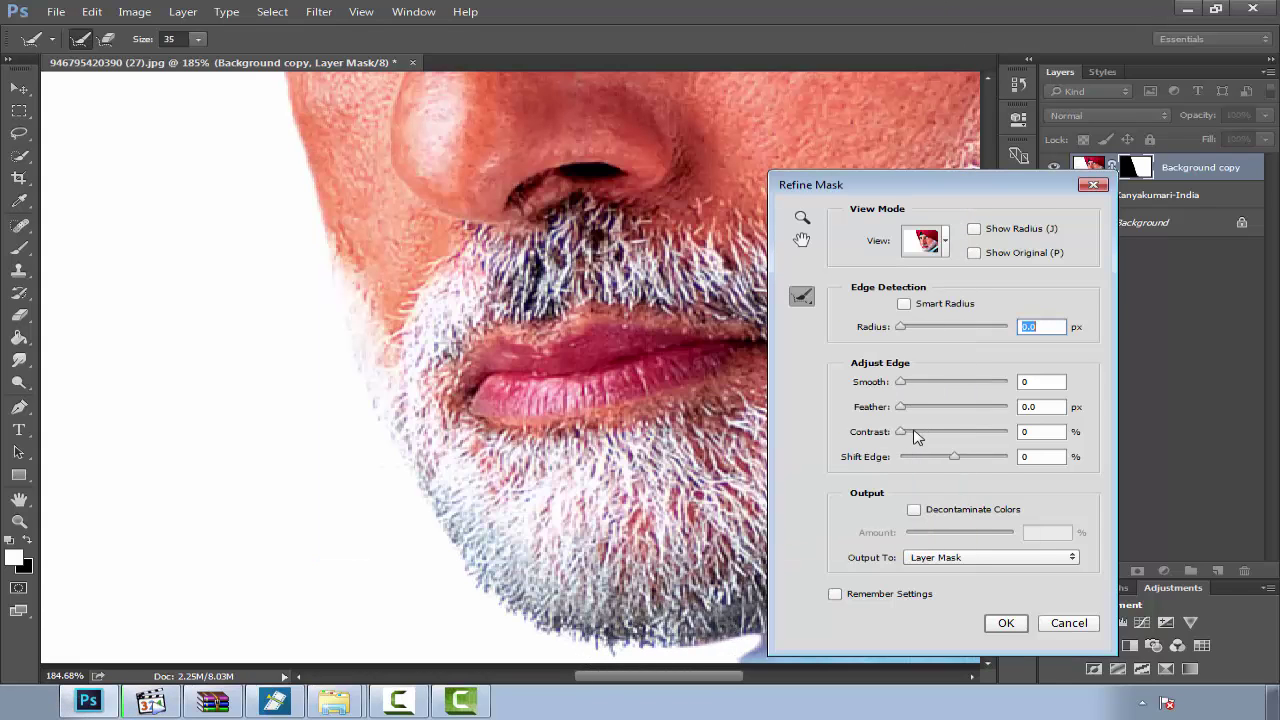
{"action": "left_click", "coordinate": [912, 432]}
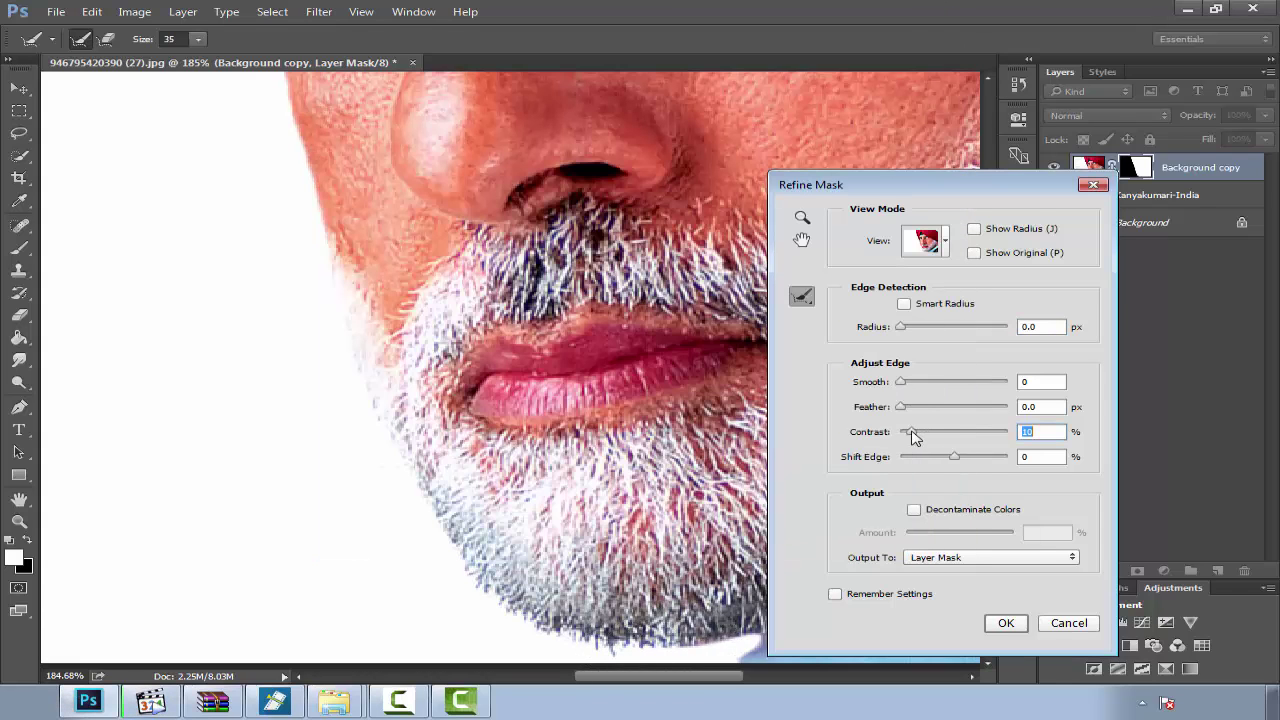
{"action": "left_click", "coordinate": [910, 408]}
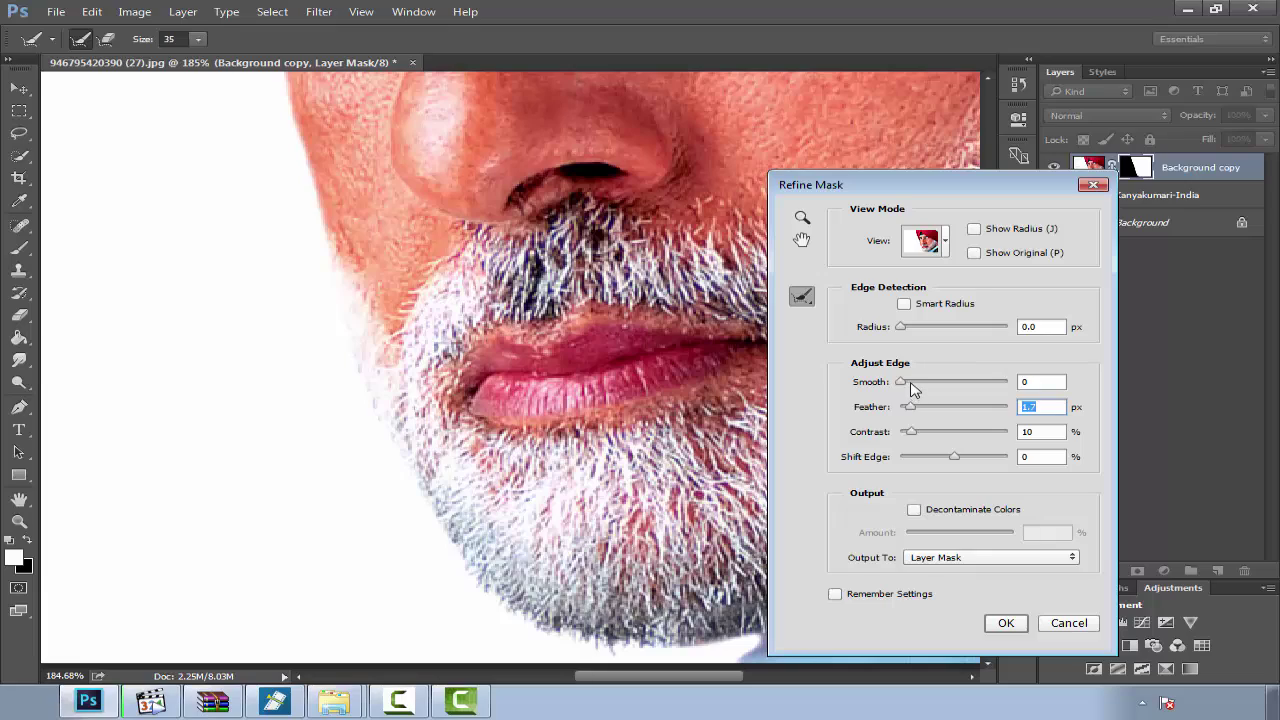
Step: Apply the refined mask and erase the light haze along the face edge with a size-45 eraser
{"action": "left_click", "coordinate": [1005, 623]}
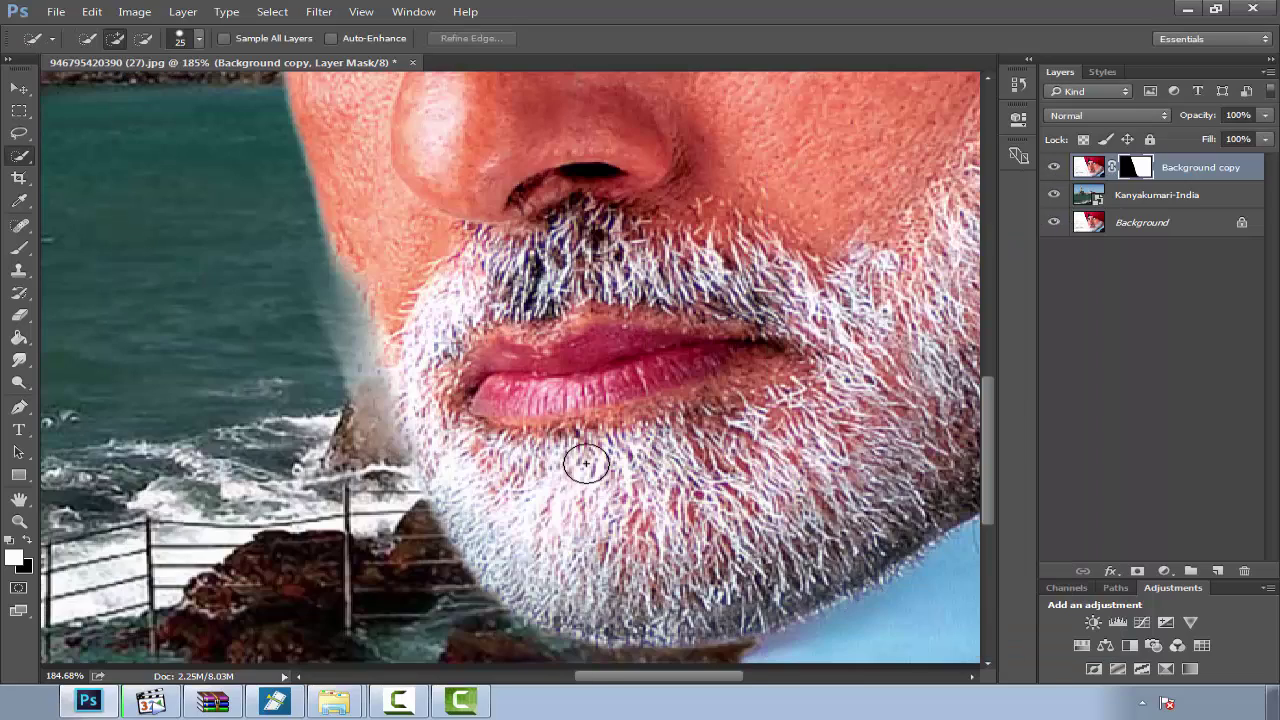
{"action": "scroll", "coordinate": [566, 390], "scroll_direction": "down", "scroll_amount": 3}
{"action": "scroll", "coordinate": [390, 392], "scroll_direction": "up", "scroll_amount": 3}
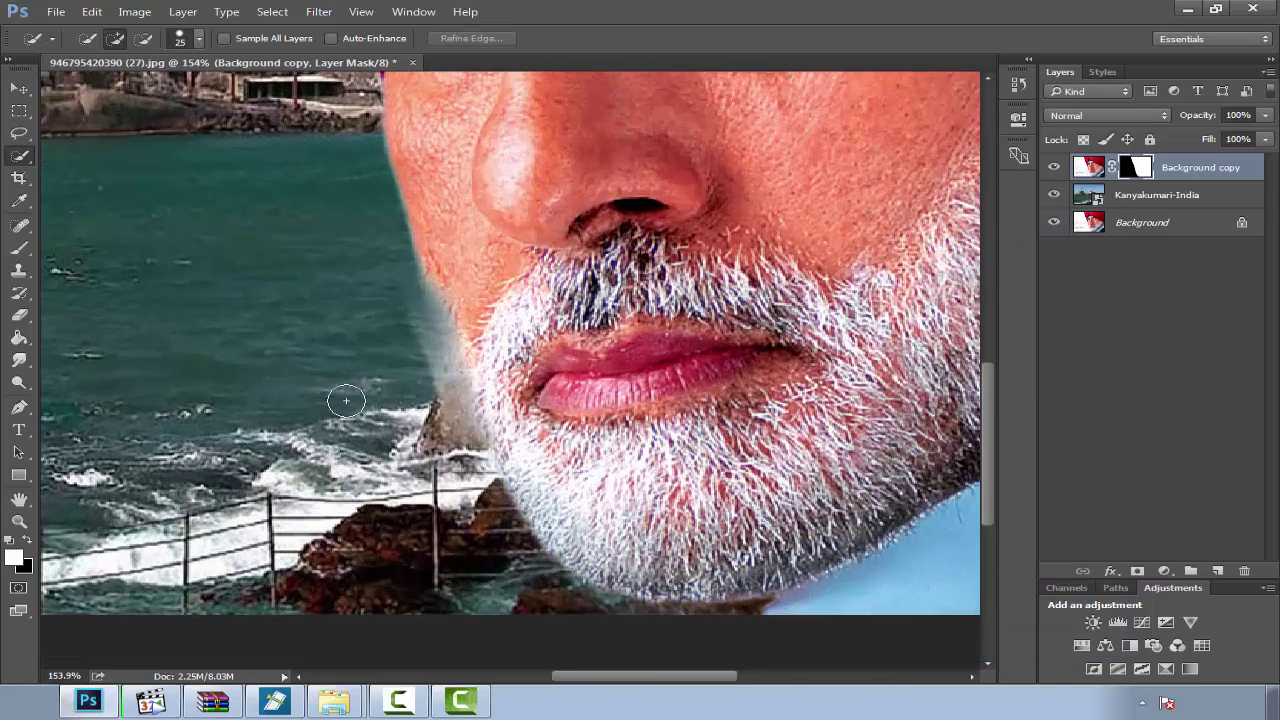
{"action": "left_click", "coordinate": [19, 314]}
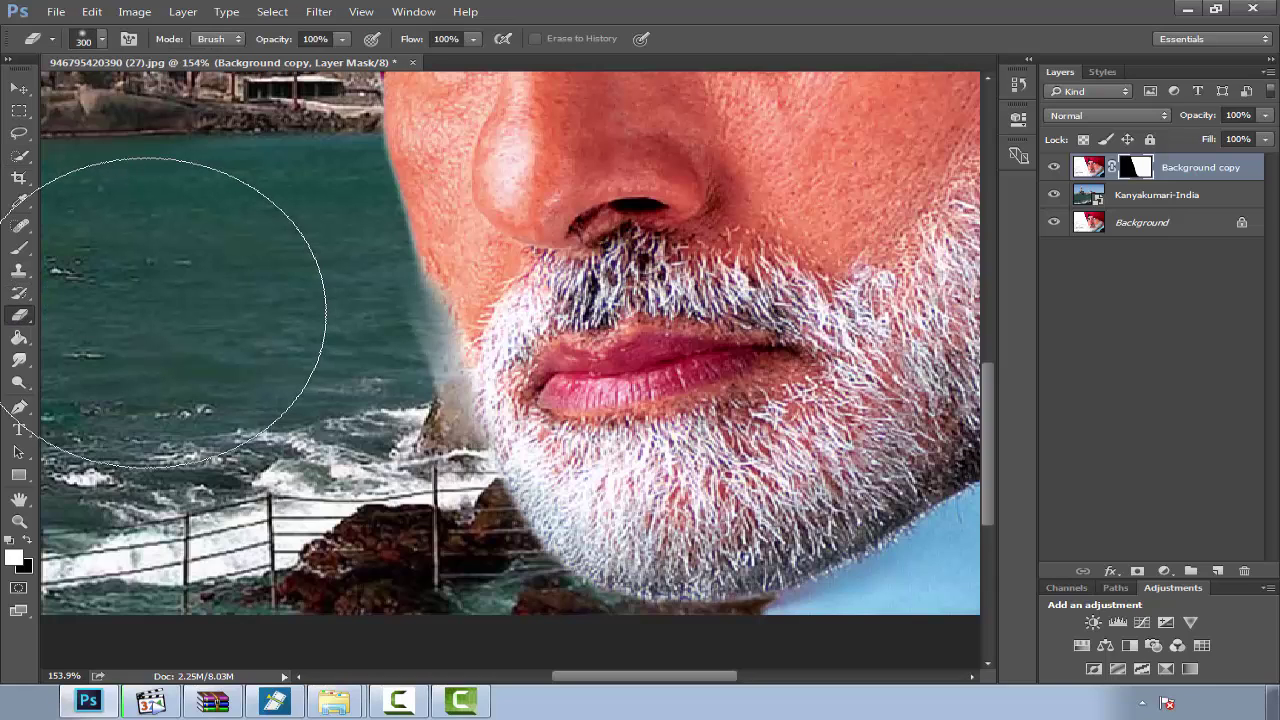
{"action": "key", "text": "bracketleft"}
{"action": "key", "text": "bracketleft"}
{"action": "key", "text": "bracketleft"}
{"action": "key", "text": "bracketleft"}
{"action": "key", "text": "bracketleft"}
{"action": "key", "text": "bracketleft"}
{"action": "key", "text": "bracketleft"}
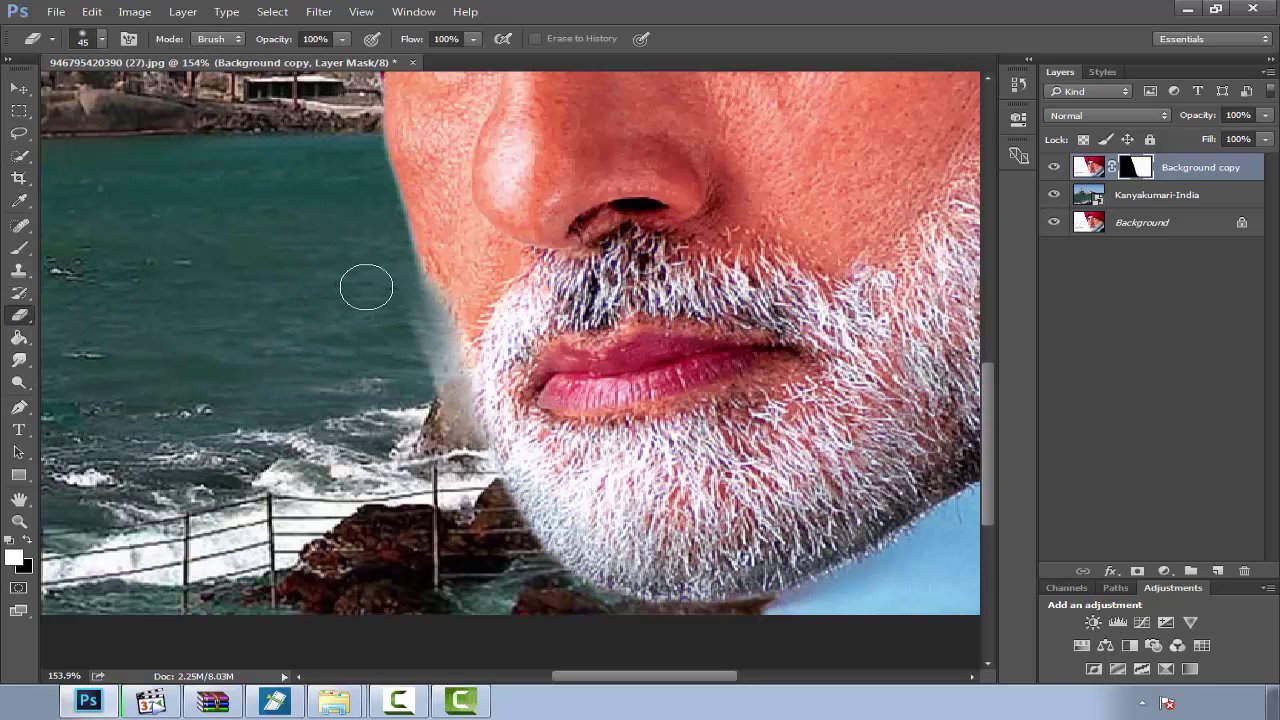
{"action": "mouse_move", "coordinate": [394, 310]}
{"action": "left_mouse_down"}
{"action": "mouse_move", "coordinate": [410, 366]}
{"action": "mouse_move", "coordinate": [450, 420]}
{"action": "mouse_move", "coordinate": [455, 470]}
{"action": "left_mouse_up"}
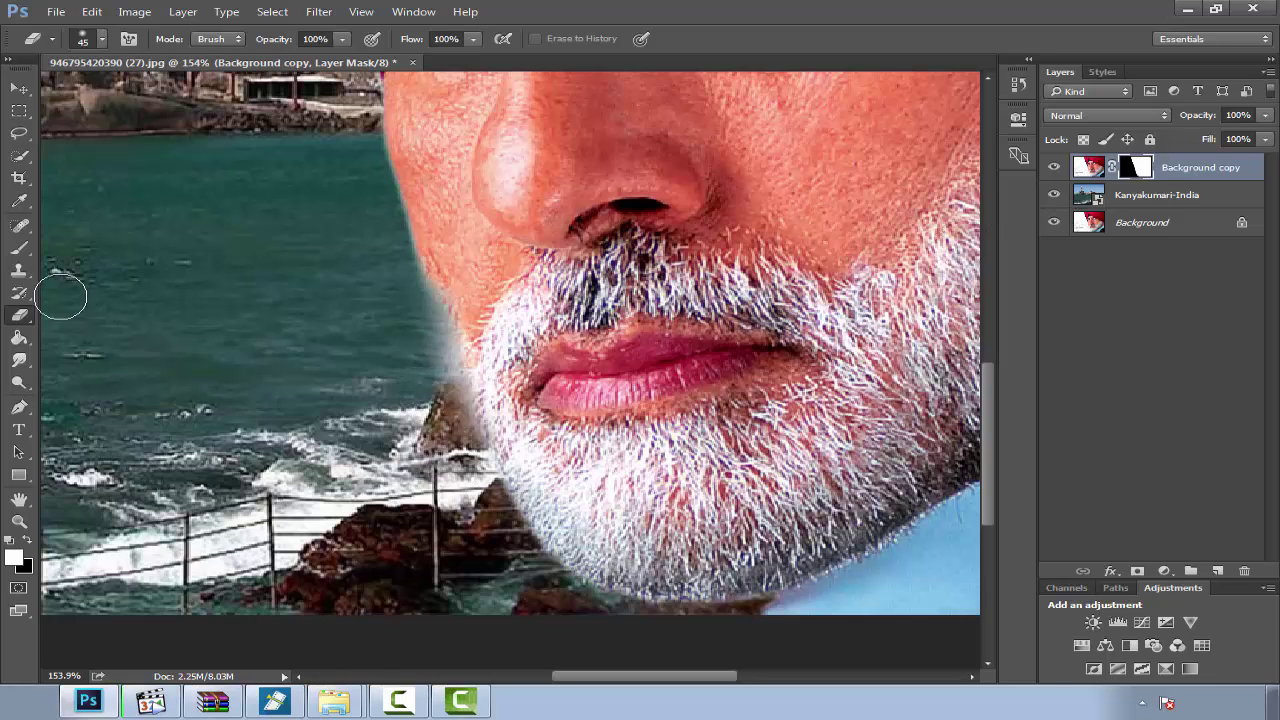
Step: Paint the mask along the face edge with a small brush, then zoom out
{"action": "left_click", "coordinate": [19, 248]}
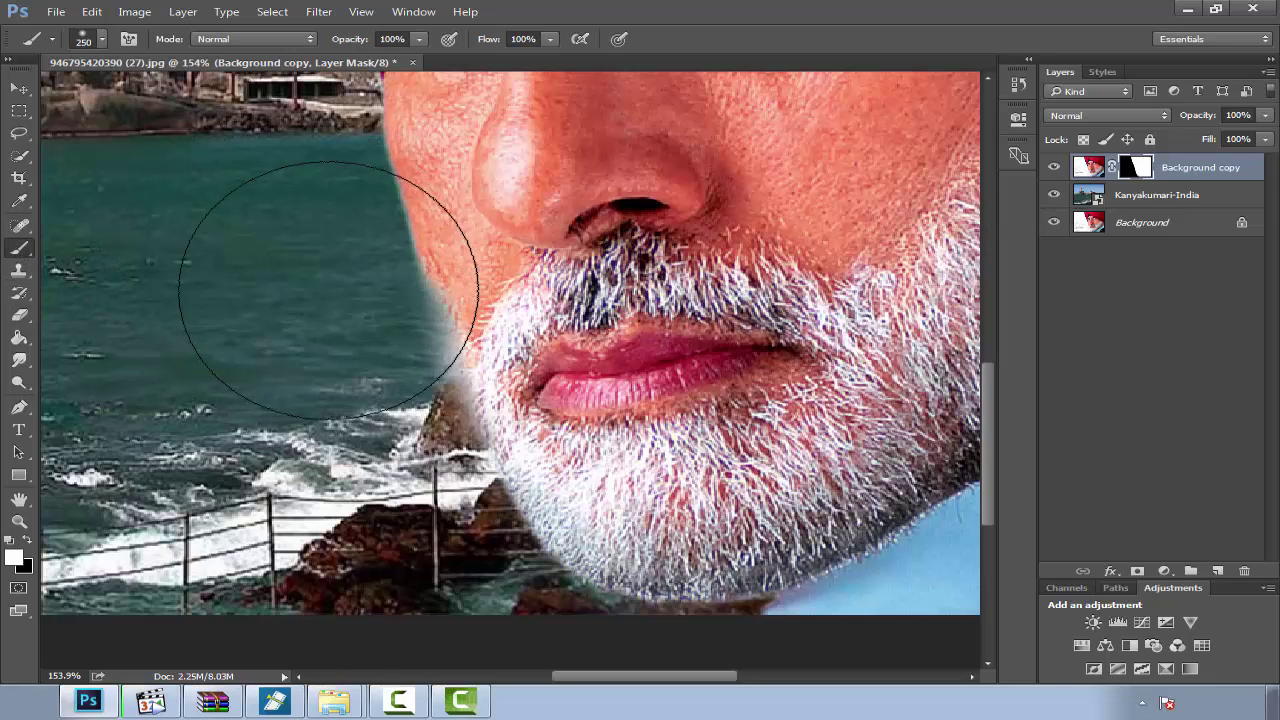
{"action": "key", "text": "bracketleft"}
{"action": "key", "text": "bracketleft"}
{"action": "key", "text": "bracketleft"}
{"action": "key", "text": "bracketleft"}
{"action": "key", "text": "bracketleft"}
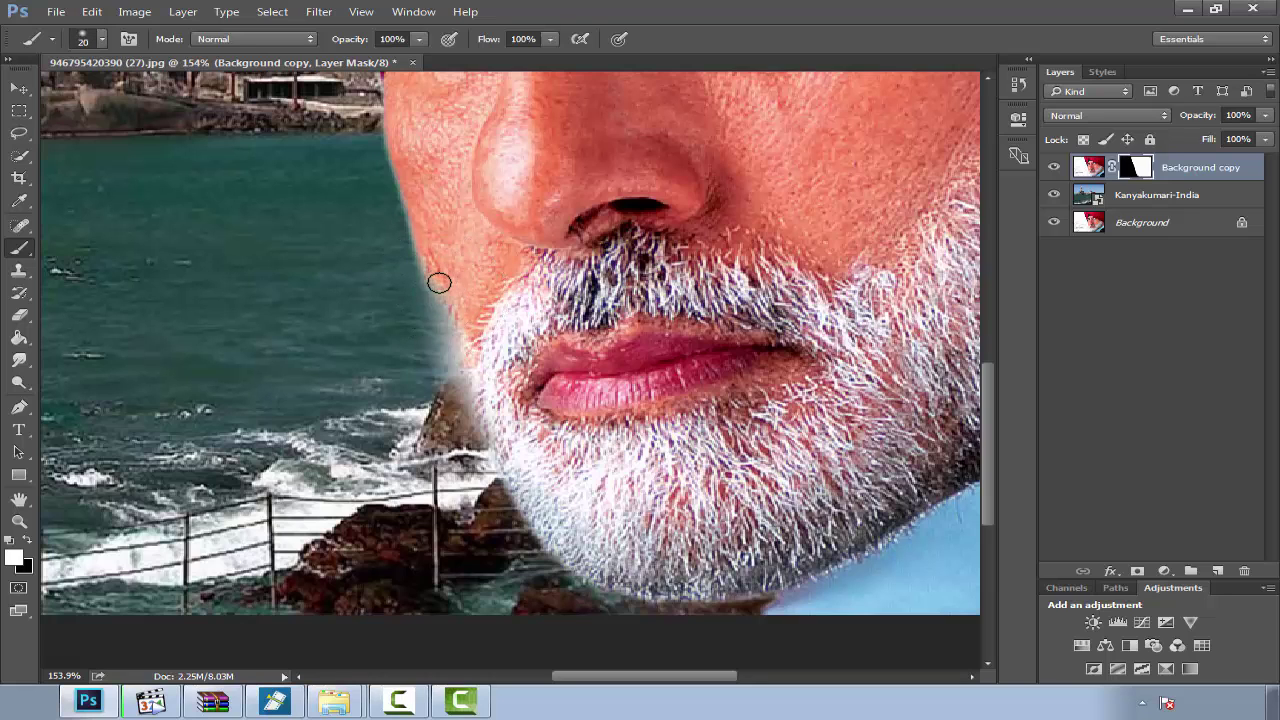
{"action": "left_click_drag", "start_coordinate": [439, 283], "coordinate": [471, 367]}
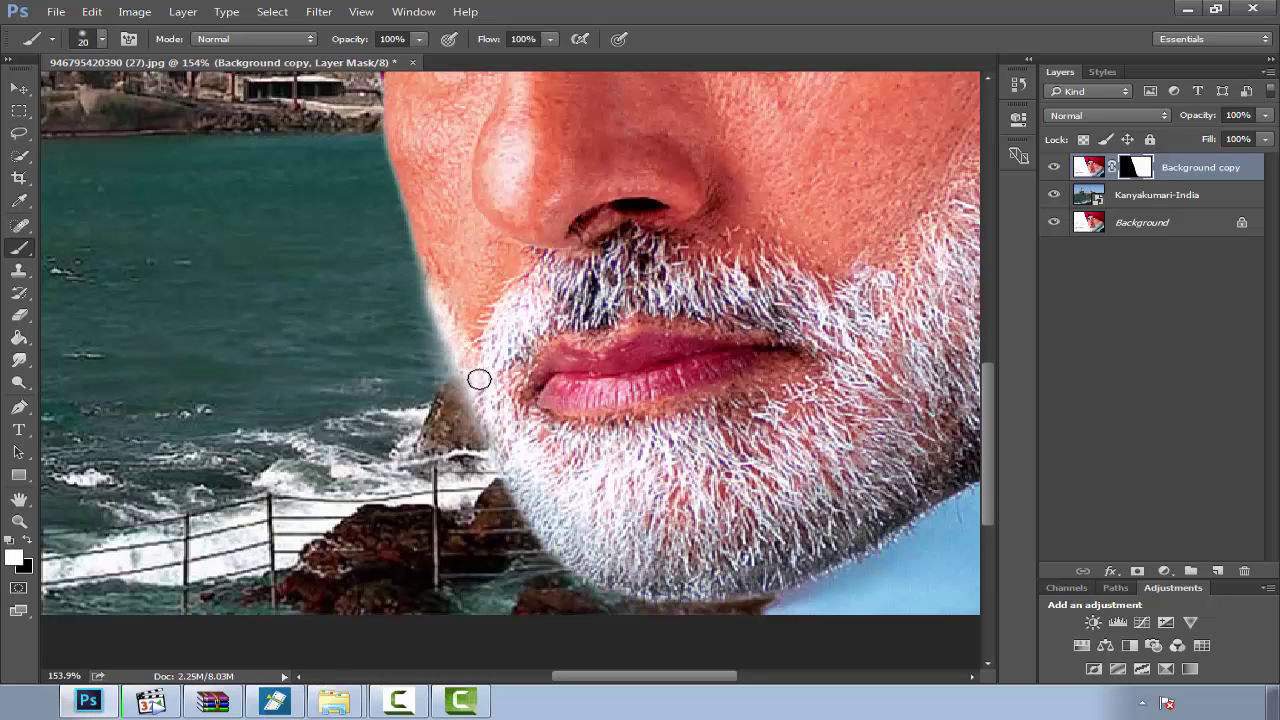
{"action": "scroll", "coordinate": [477, 357], "scroll_direction": "down", "scroll_amount": 2}
{"action": "scroll", "coordinate": [477, 357], "scroll_direction": "down", "scroll_amount": 2}
Step: Select the Kanyakumari-India layer and rasterize it
{"action": "scroll", "coordinate": [477, 357], "scroll_direction": "down", "scroll_amount": 2}
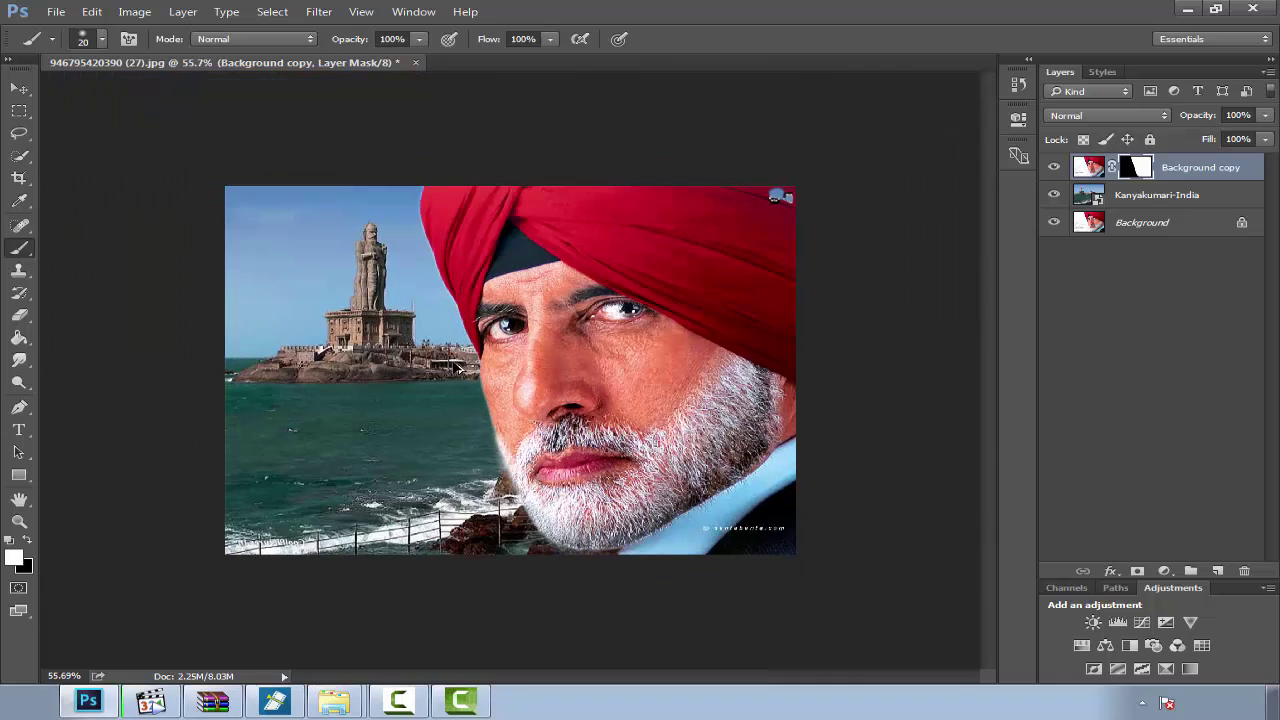
{"action": "left_click", "coordinate": [1128, 204]}
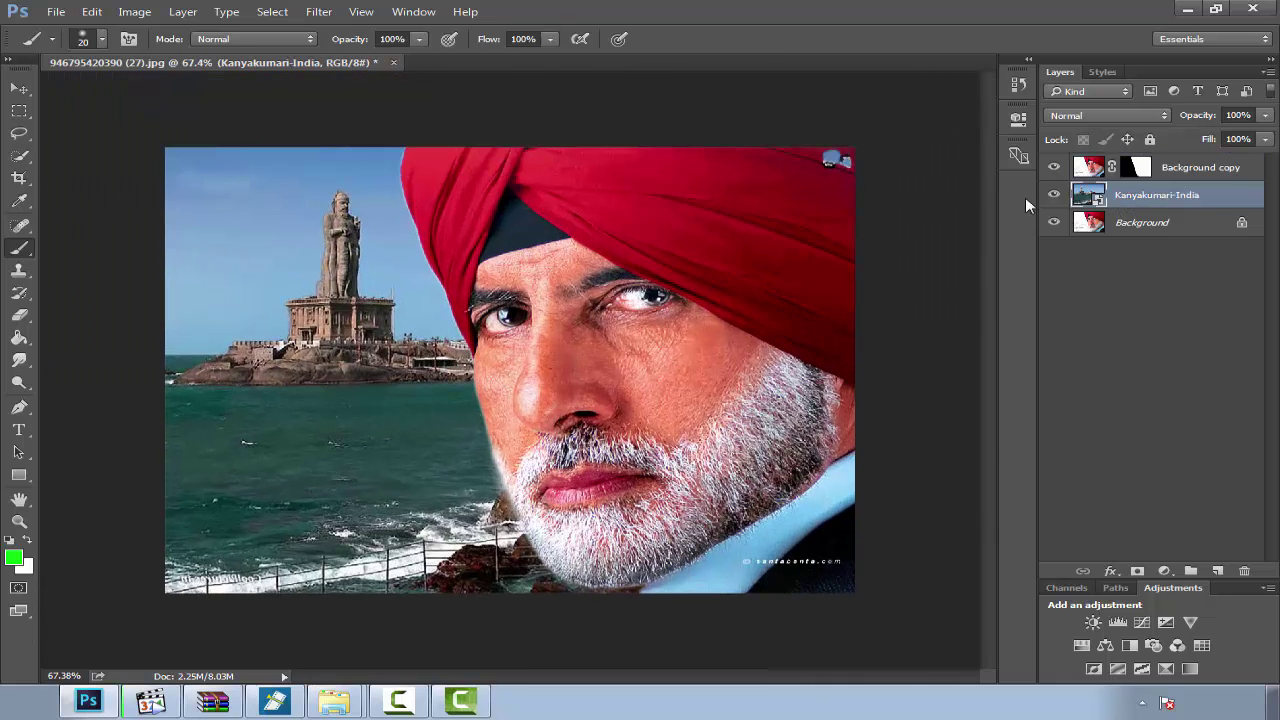
{"action": "left_click", "coordinate": [19, 315]}
{"action": "left_click", "coordinate": [205, 262]}
{"action": "left_click", "coordinate": [631, 292]}
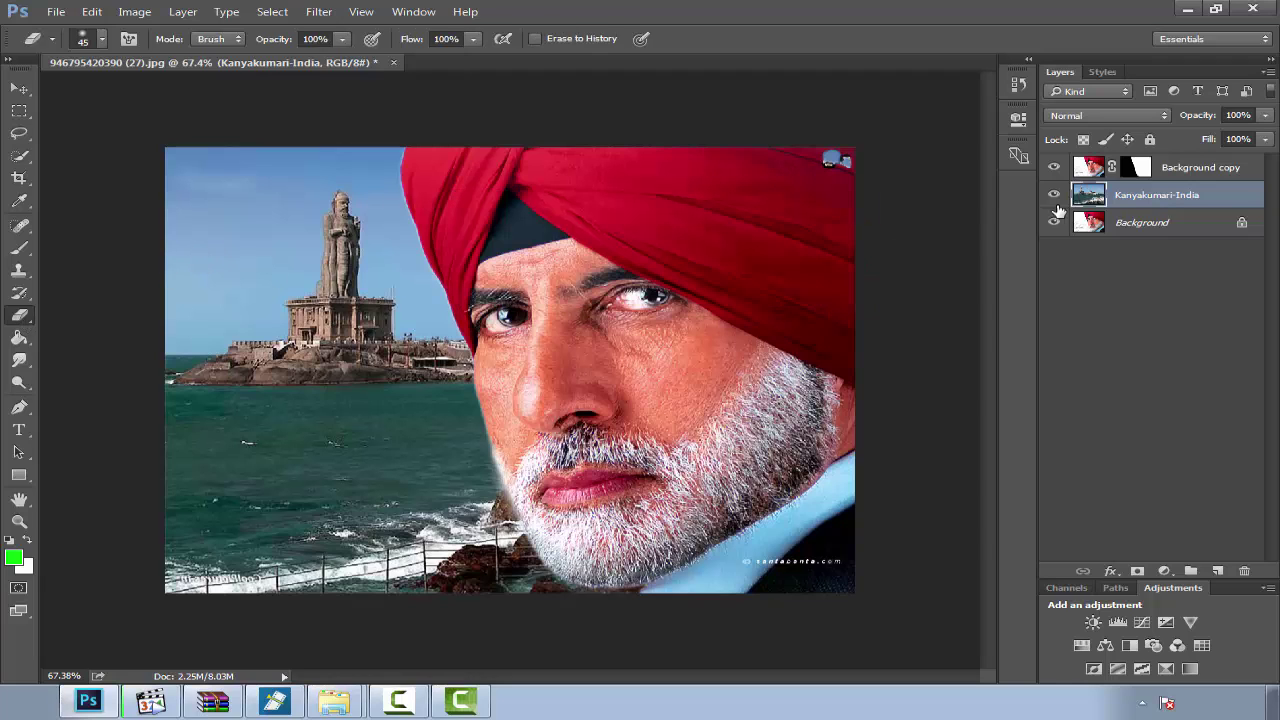
Step: Blur the sea layer with a Gaussian Blur of radius 8.6 pixels
{"action": "left_click", "coordinate": [319, 11]}
{"action": "mouse_move", "coordinate": [329, 202]}
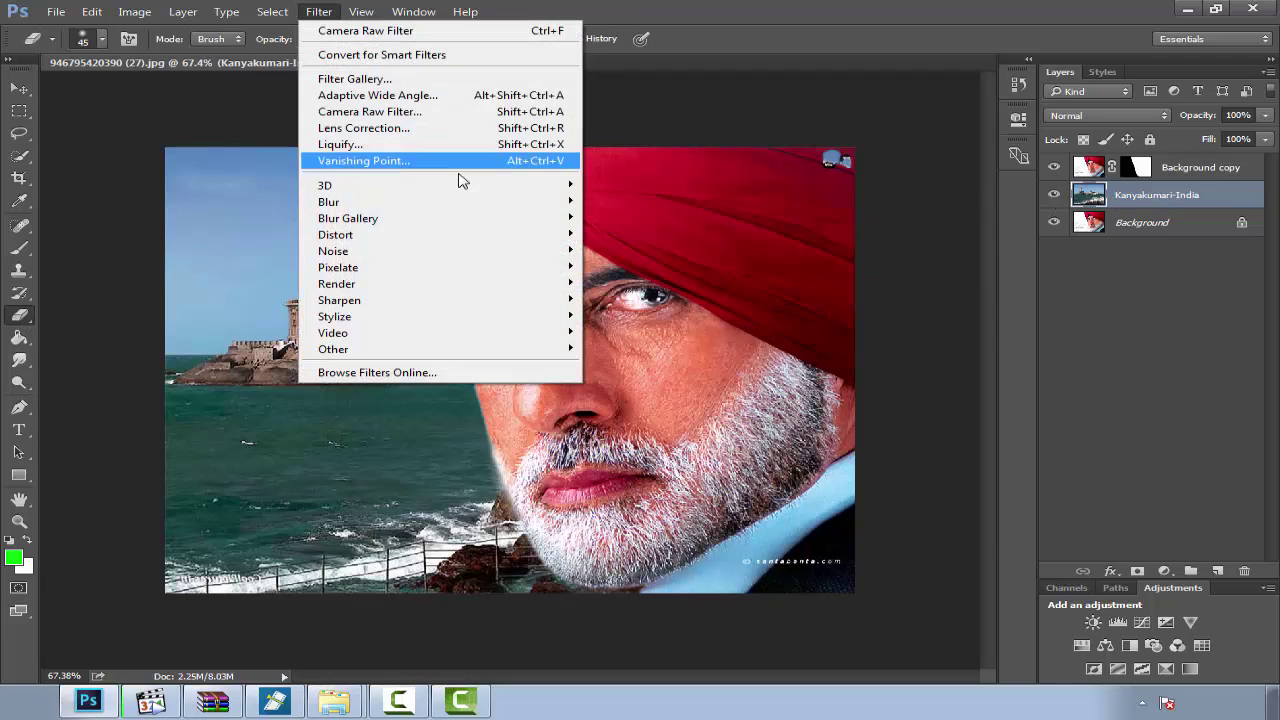
{"action": "left_click", "coordinate": [666, 266]}
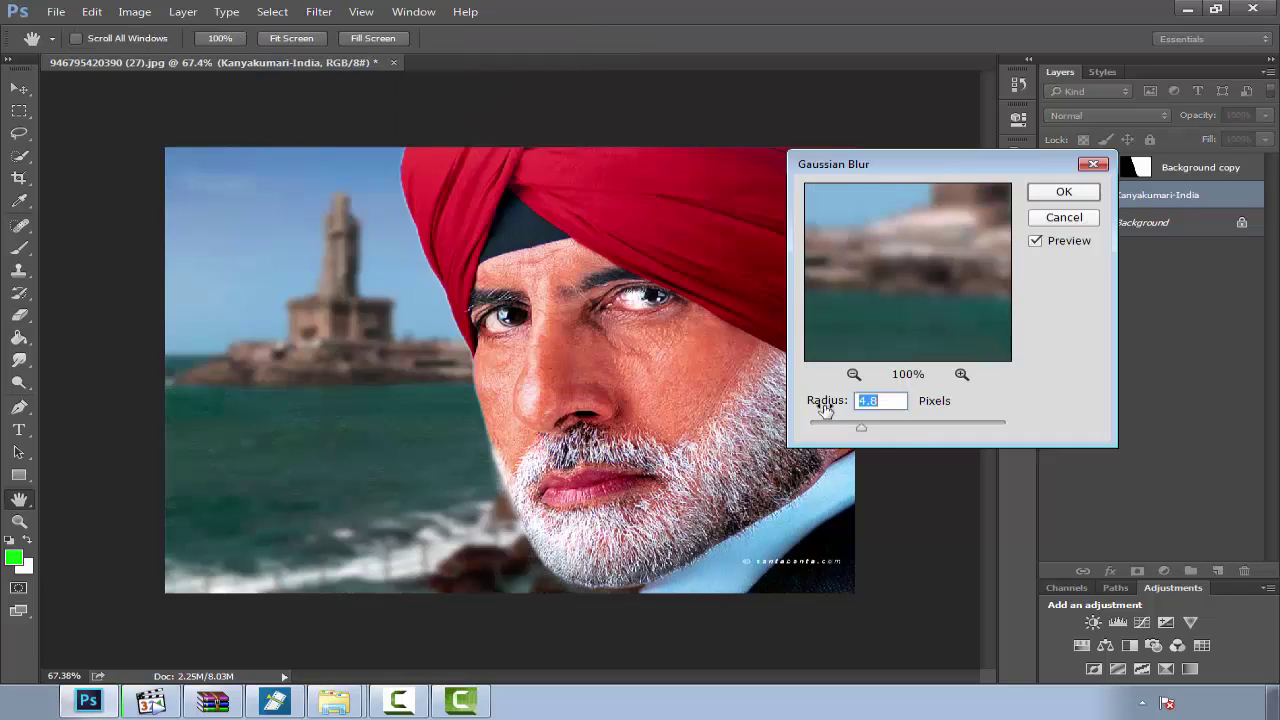
{"action": "left_click_drag", "start_coordinate": [890, 437], "coordinate": [900, 434]}
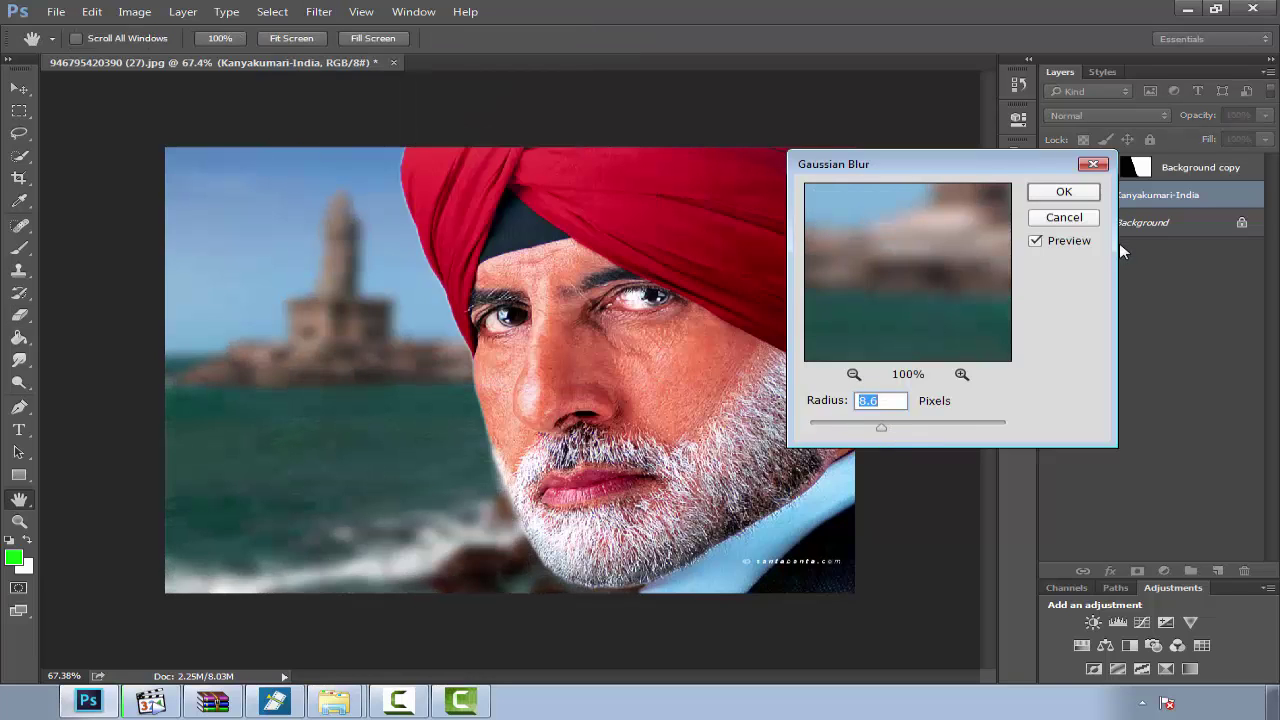
{"action": "left_click", "coordinate": [1076, 202]}
{"action": "key", "text": "e"}
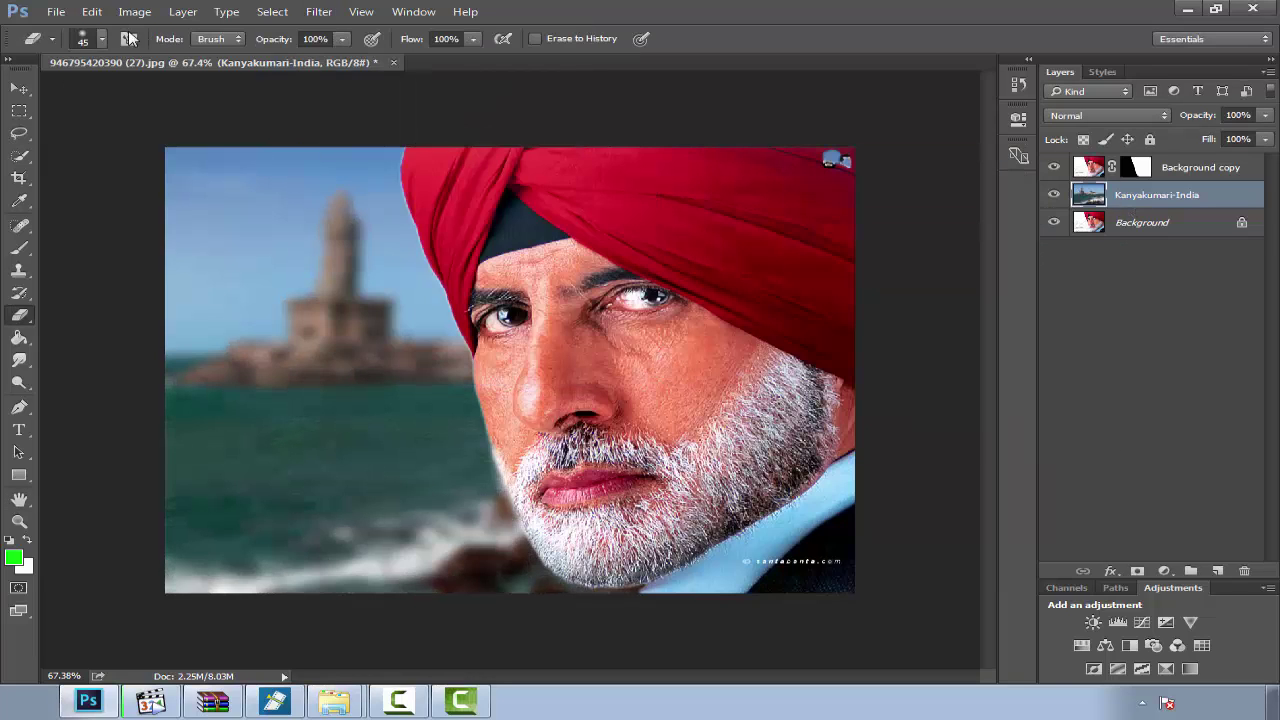
{"action": "left_click", "coordinate": [134, 11]}
{"action": "mouse_move", "coordinate": [164, 55]}
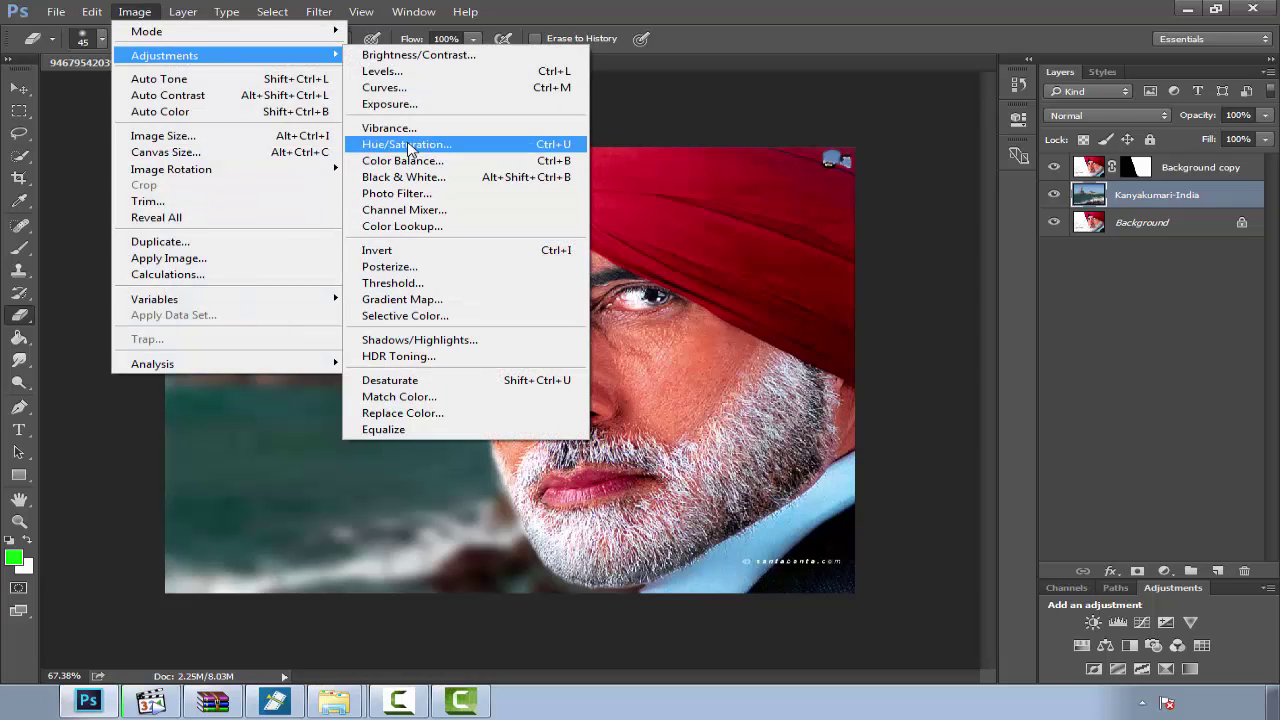
Step: Recolour the sea scene with Hue/Saturation at Hue -180, Saturation +29, Lightness +17
{"action": "left_click", "coordinate": [414, 150]}
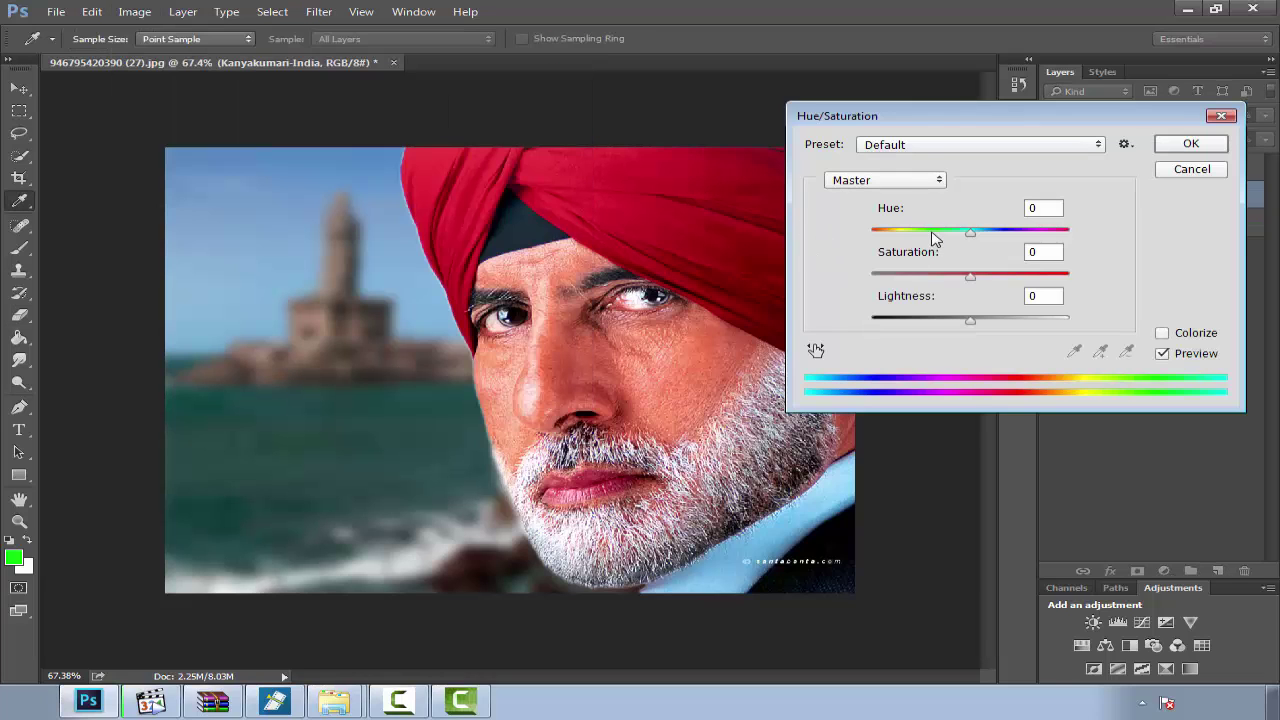
{"action": "left_click_drag", "start_coordinate": [973, 232], "coordinate": [1053, 245]}
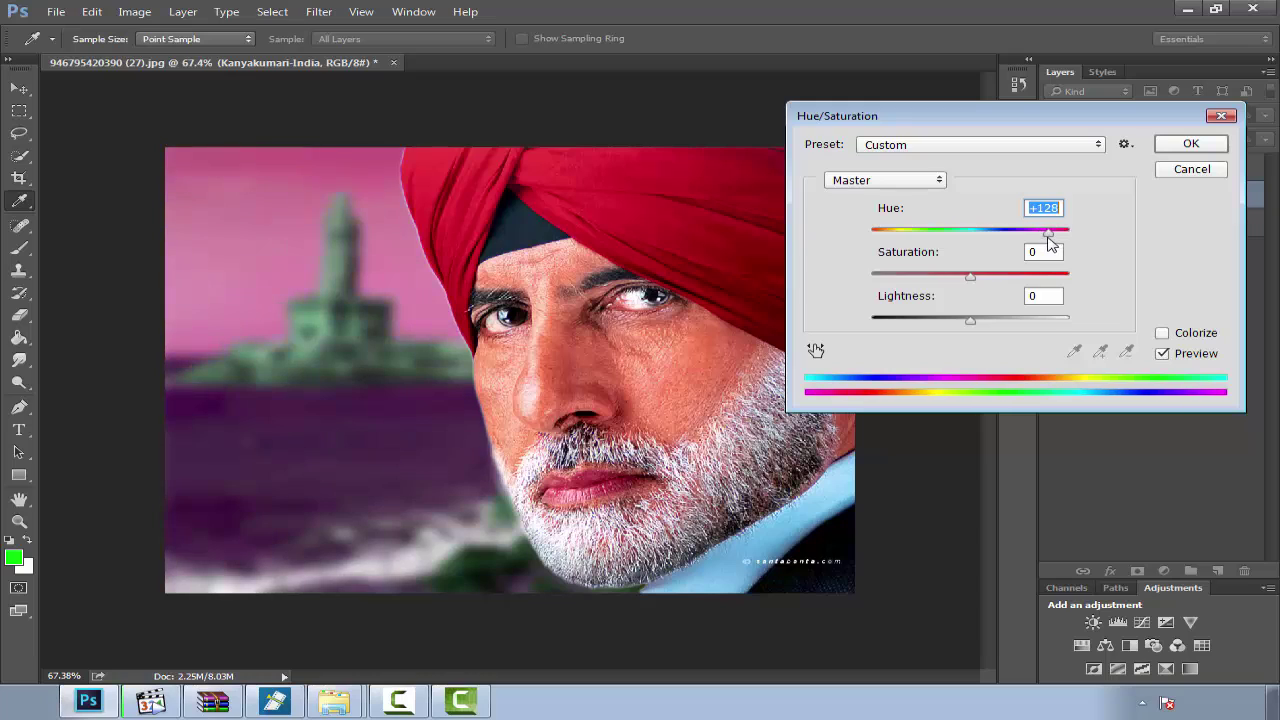
{"action": "left_click", "coordinate": [941, 276]}
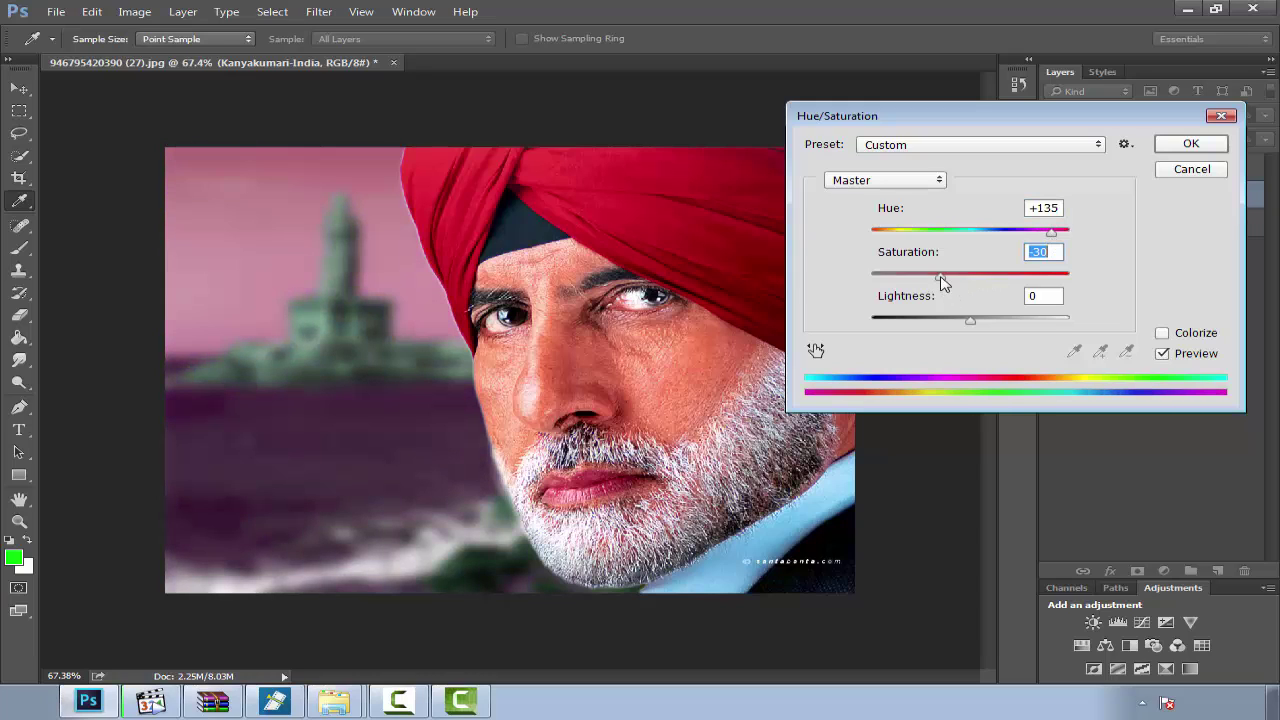
{"action": "left_click_drag", "start_coordinate": [958, 322], "coordinate": [988, 327]}
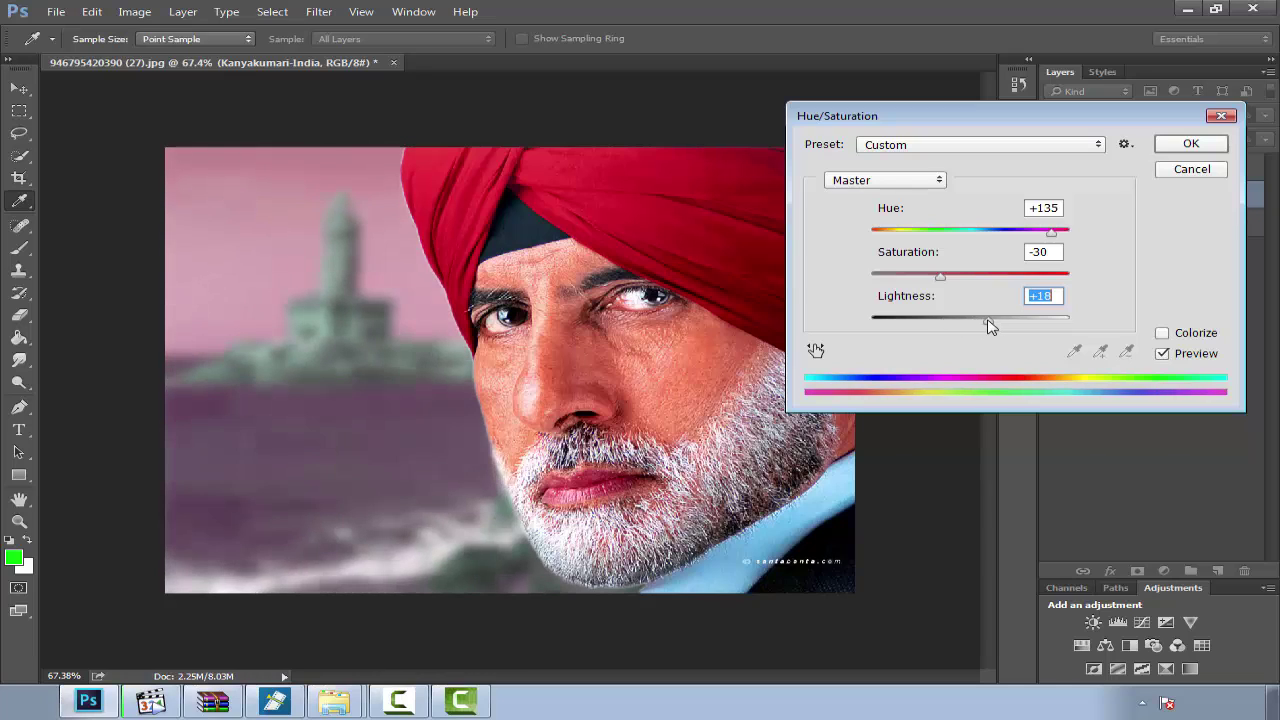
{"action": "left_click_drag", "start_coordinate": [942, 277], "coordinate": [1002, 277]}
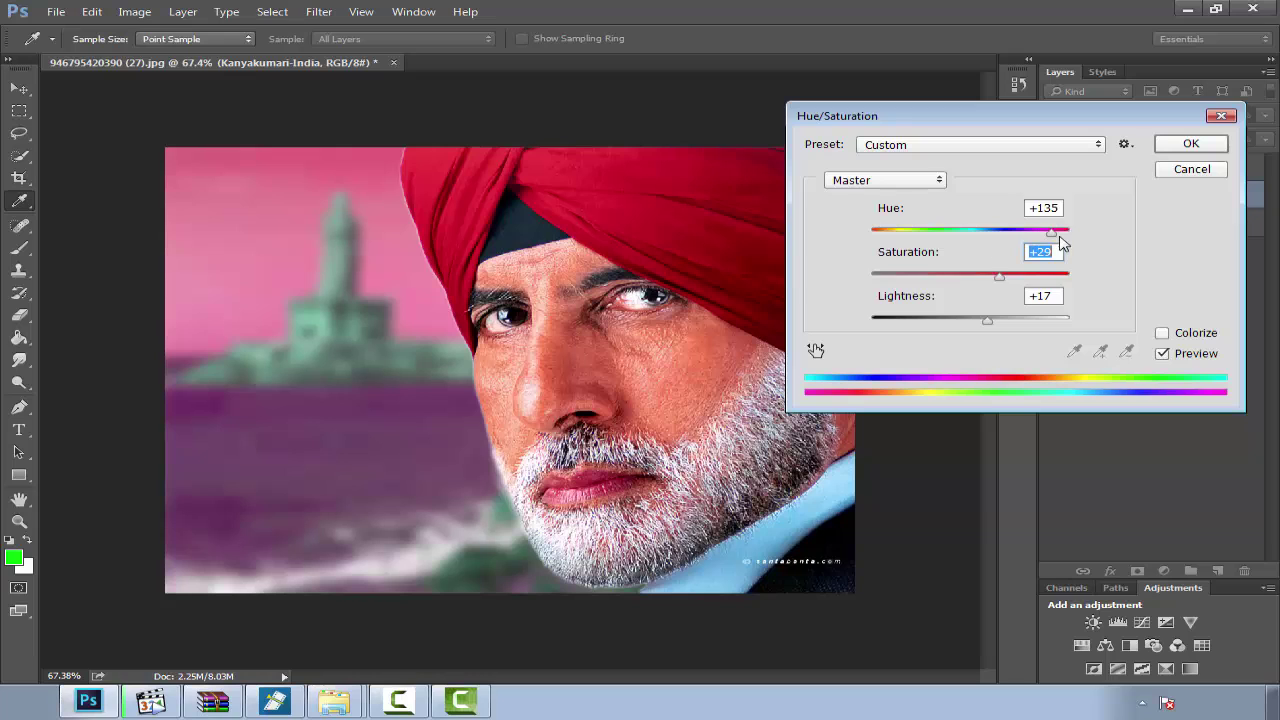
{"action": "left_click_drag", "start_coordinate": [1053, 243], "coordinate": [870, 262]}
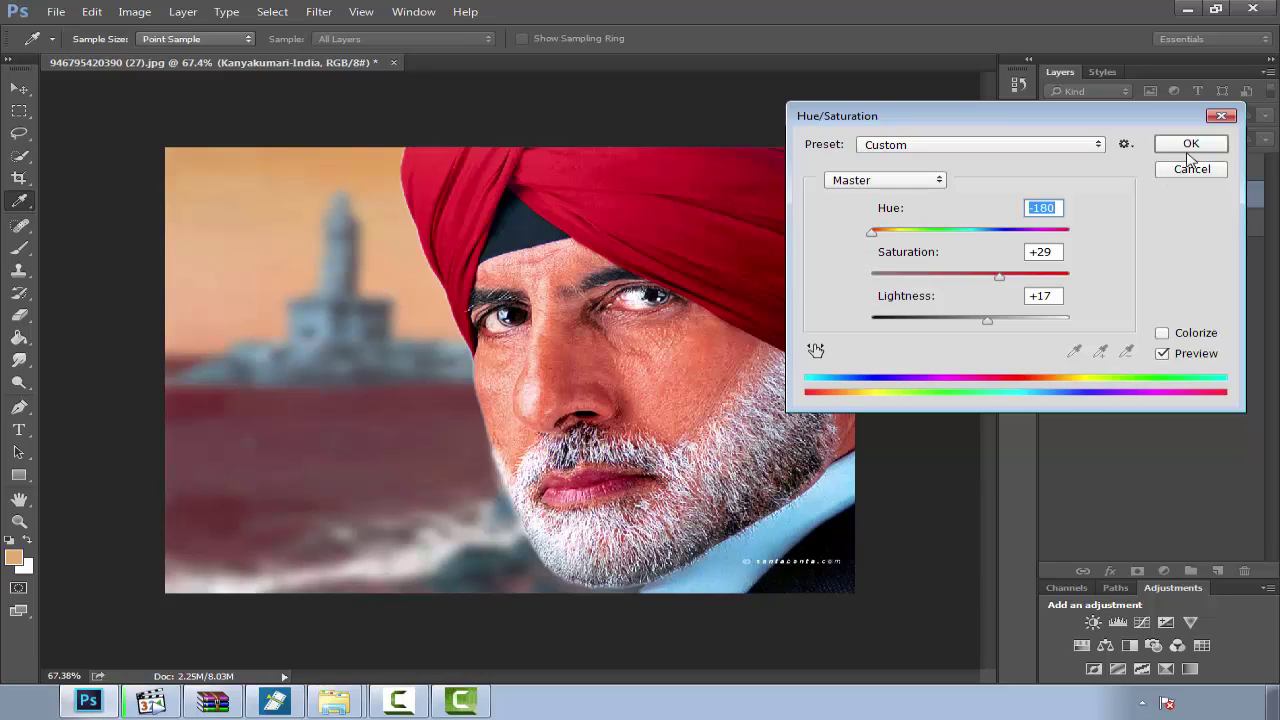
{"action": "scroll", "coordinate": [703, 275], "scroll_direction": "up", "scroll_amount": 1}
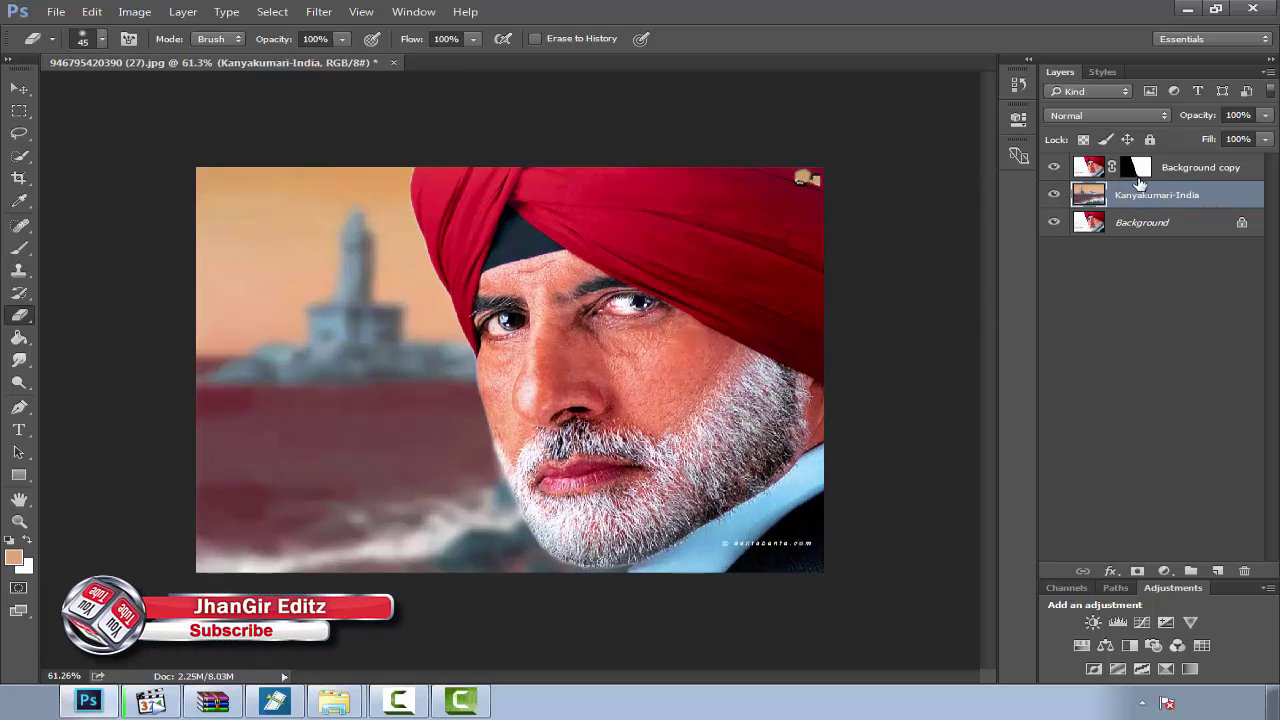
Step: Delete the Background copy and Kanyakumari-India layers
{"action": "left_click", "coordinate": [1180, 175]}
{"action": "key", "text": "Delete"}
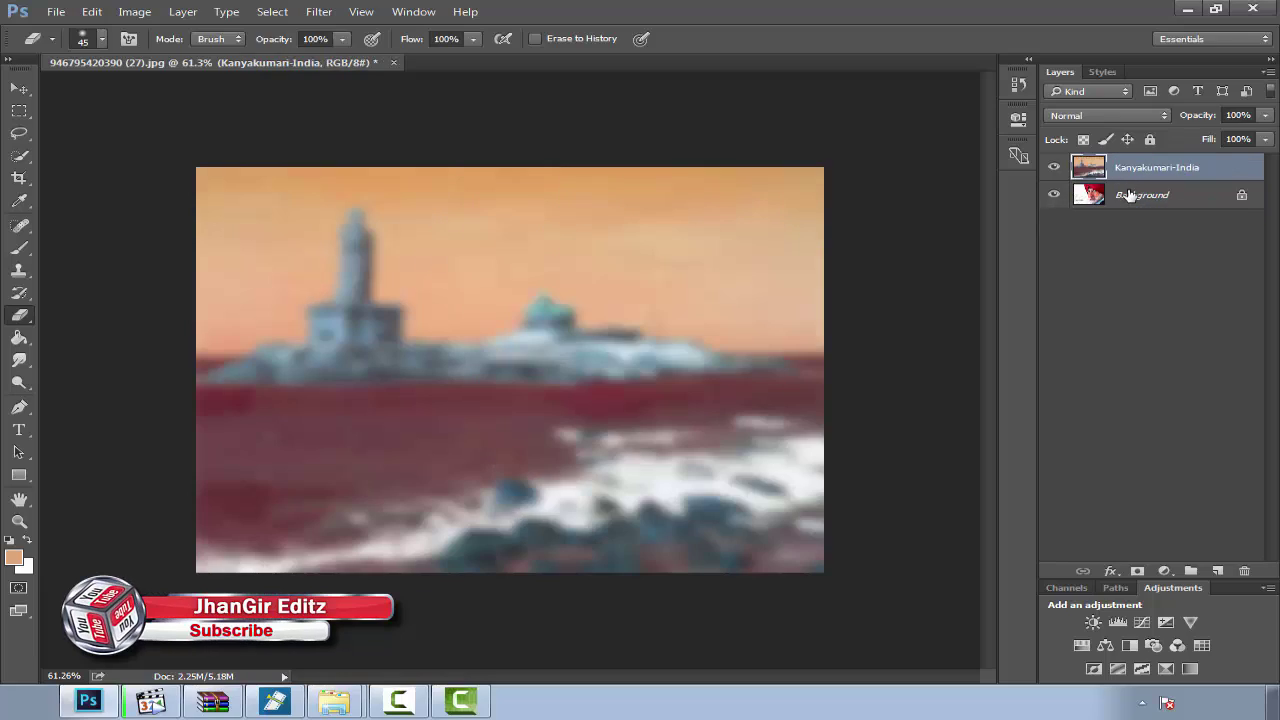
{"action": "key", "text": "Delete"}
Step: Zoom in on the man's eyes and duplicate the Background layer
{"action": "scroll", "coordinate": [636, 332], "scroll_direction": "up", "scroll_amount": 3}
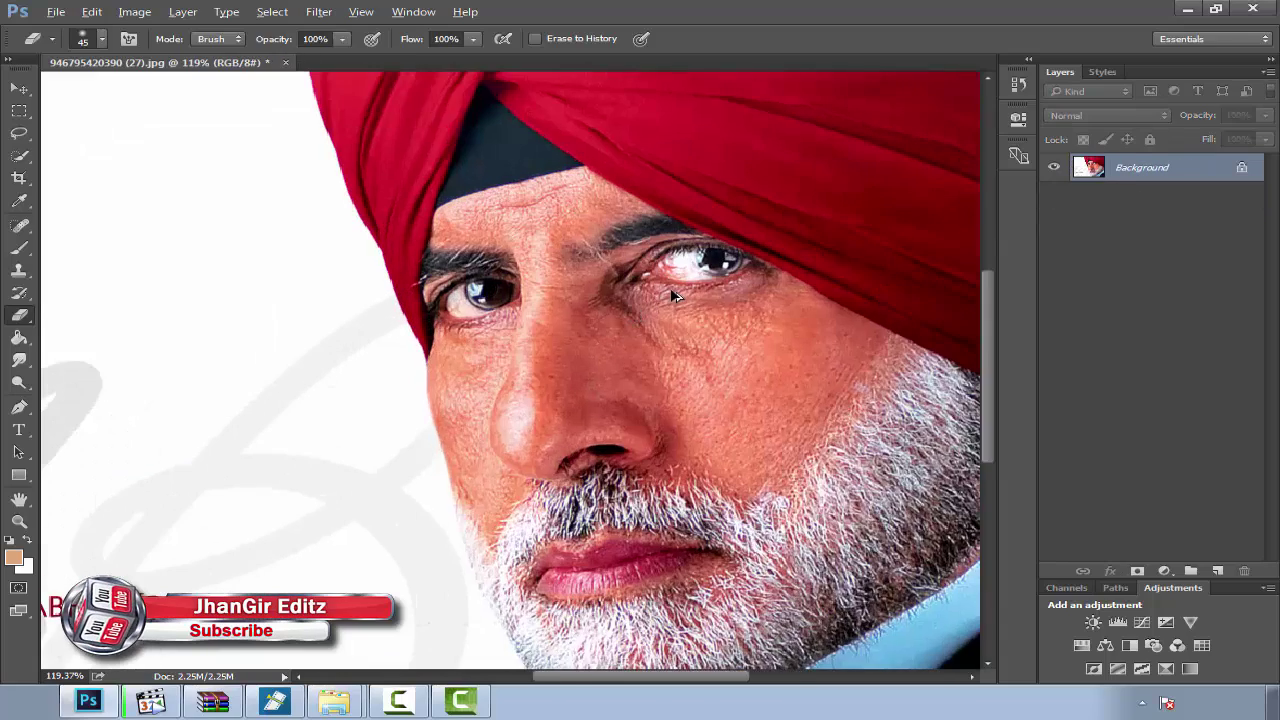
{"action": "scroll", "coordinate": [670, 287], "scroll_direction": "up", "scroll_amount": 3}
{"action": "left_click_drag", "start_coordinate": [634, 349], "coordinate": [578, 358]}
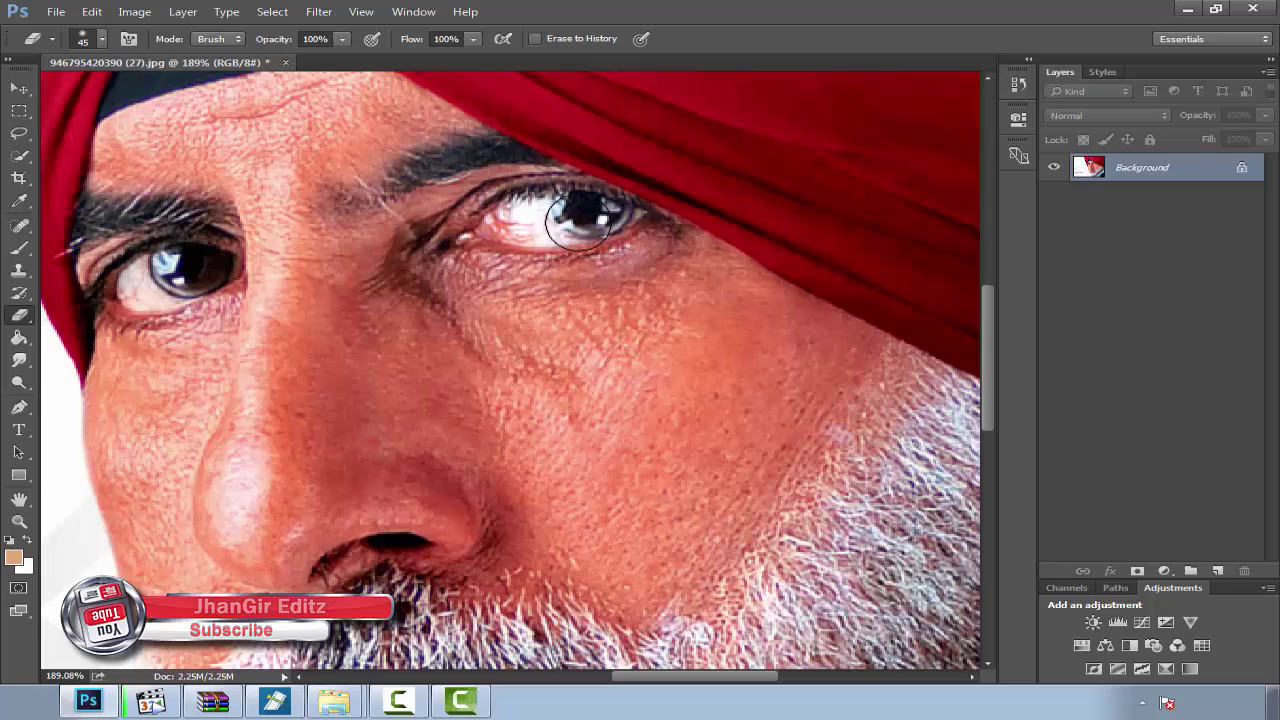
{"action": "left_click_drag", "start_coordinate": [1180, 172], "coordinate": [1220, 569]}
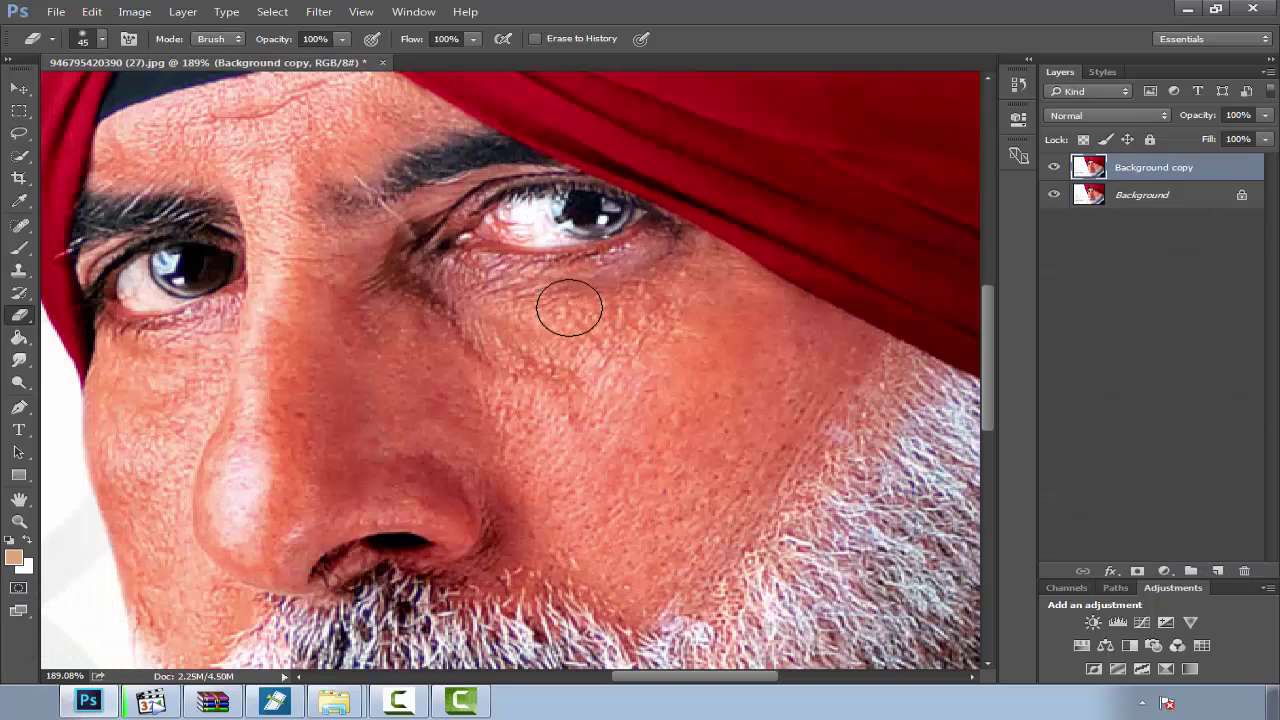
Step: Apply a 10-pixel High Pass filter to Background copy and blend it as Overlay
{"action": "left_click", "coordinate": [319, 12]}
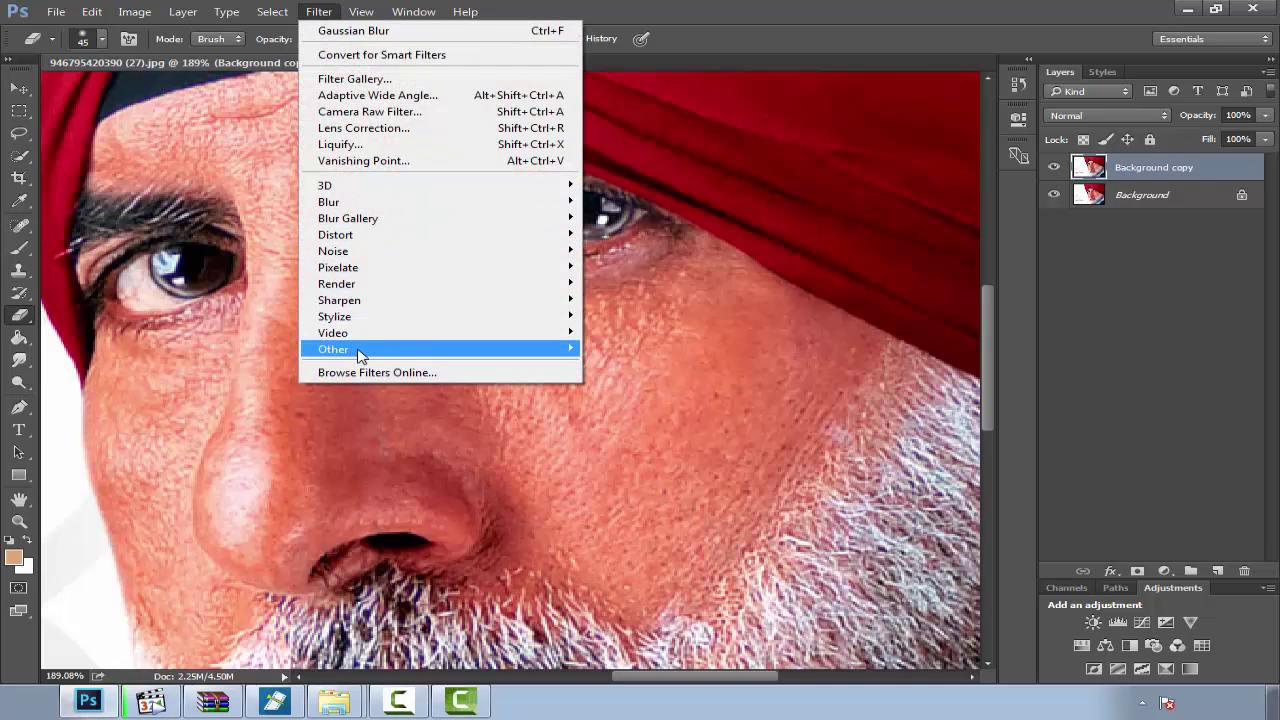
{"action": "mouse_move", "coordinate": [333, 349]}
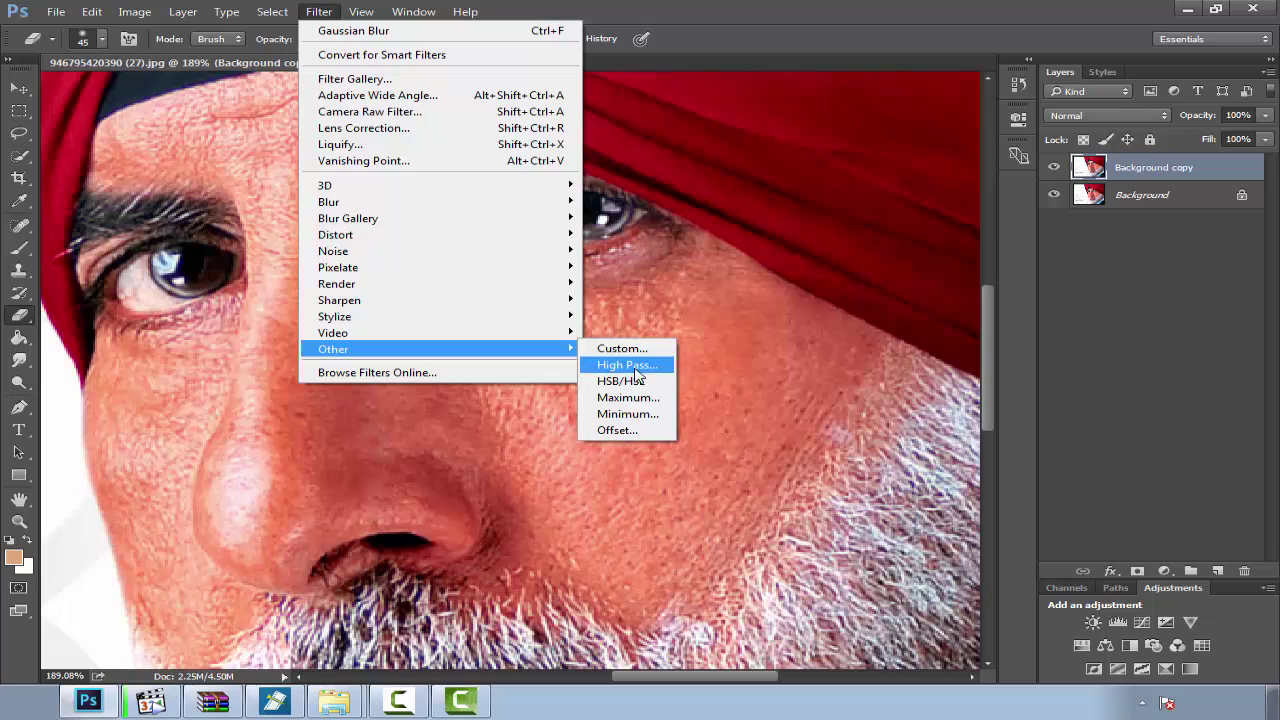
{"action": "left_click", "coordinate": [646, 372]}
{"action": "type", "text": "1"}
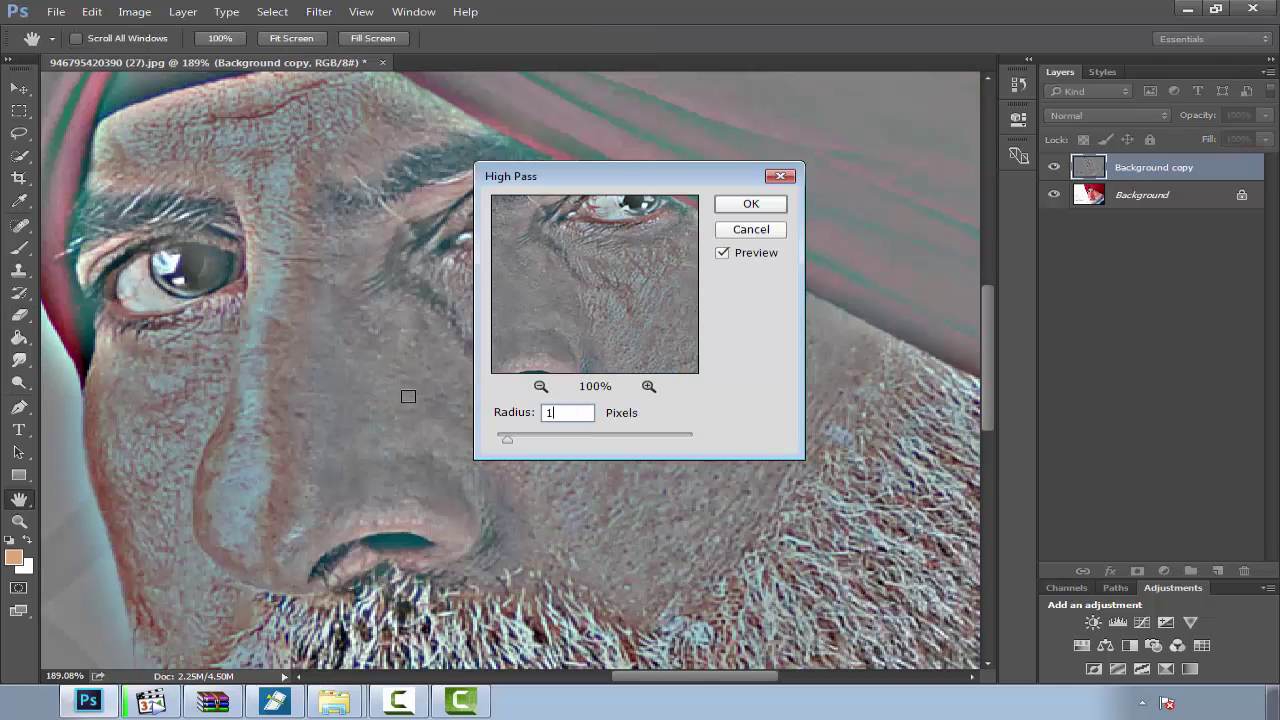
{"action": "type", "text": "0"}
{"action": "left_click", "coordinate": [737, 204]}
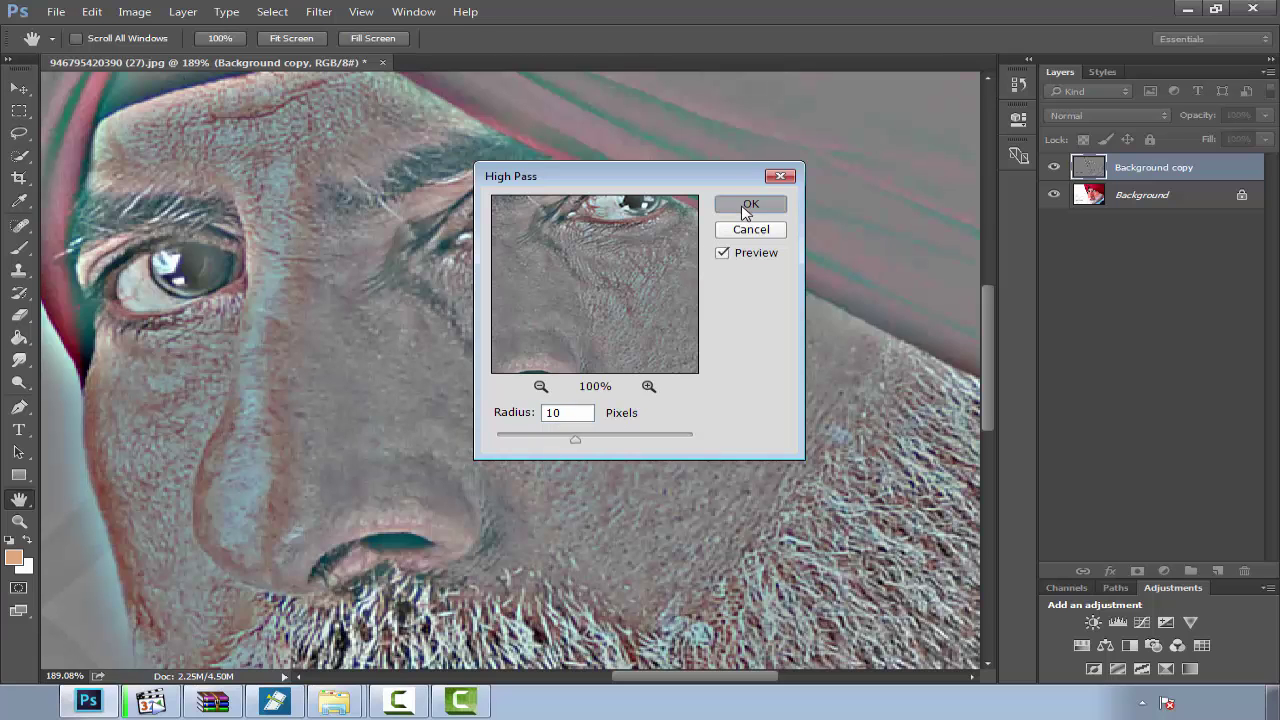
{"action": "key", "text": "e"}
{"action": "left_click", "coordinate": [1097, 115]}
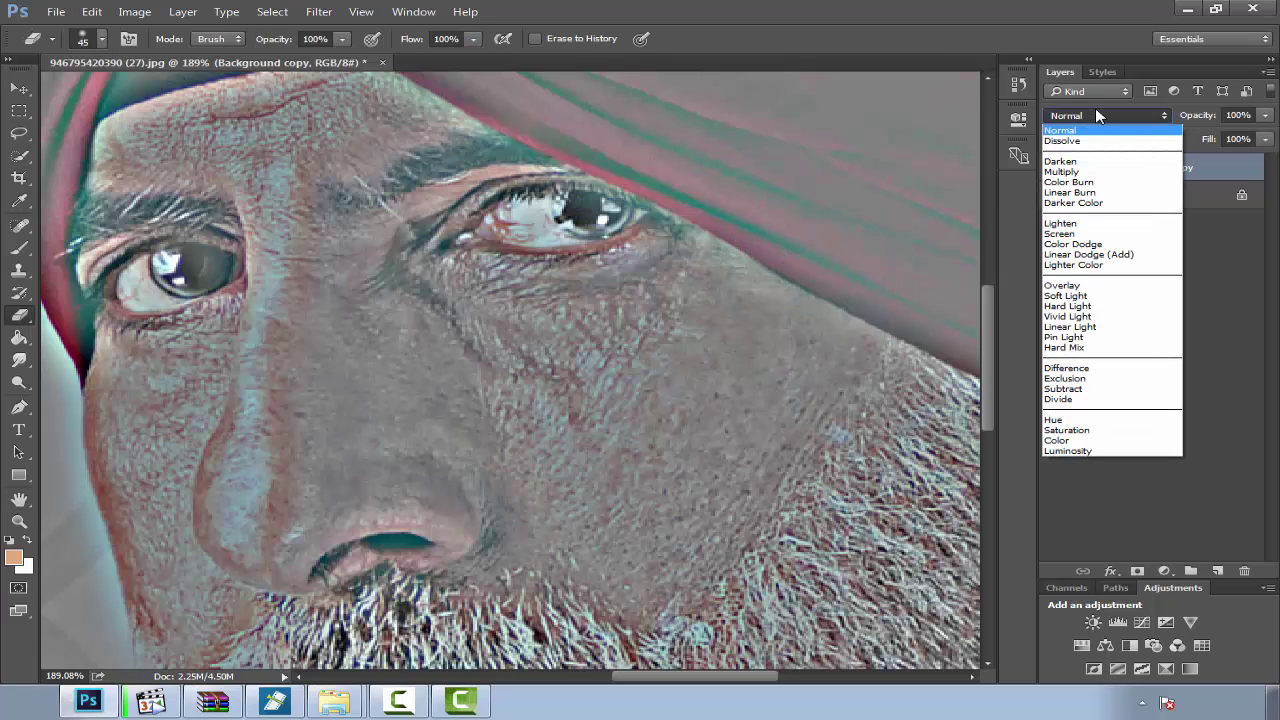
{"action": "left_click", "coordinate": [1108, 287]}
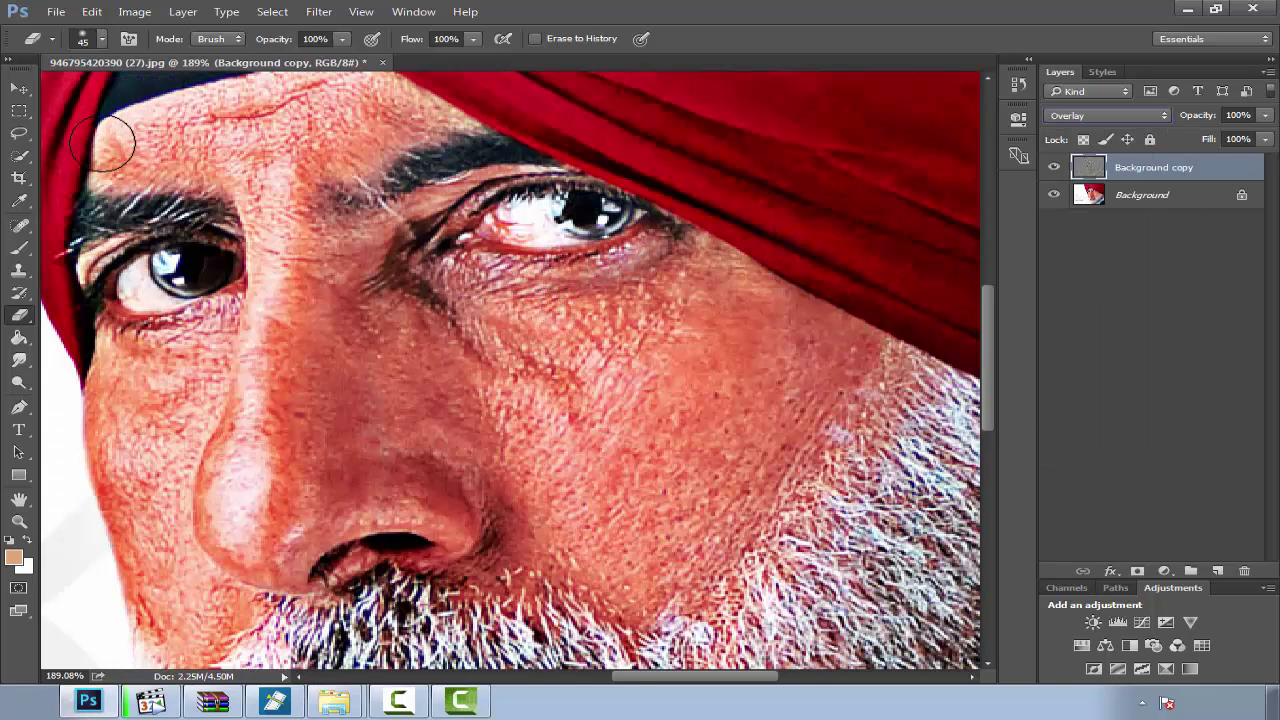
Step: Zoom out, duplicate Background as Background copy 2, and hide the High Pass layer
{"action": "left_click", "coordinate": [19, 89]}
{"action": "scroll", "coordinate": [474, 313], "scroll_direction": "down", "scroll_amount": 3}
{"action": "scroll", "coordinate": [474, 313], "scroll_direction": "down", "scroll_amount": 3}
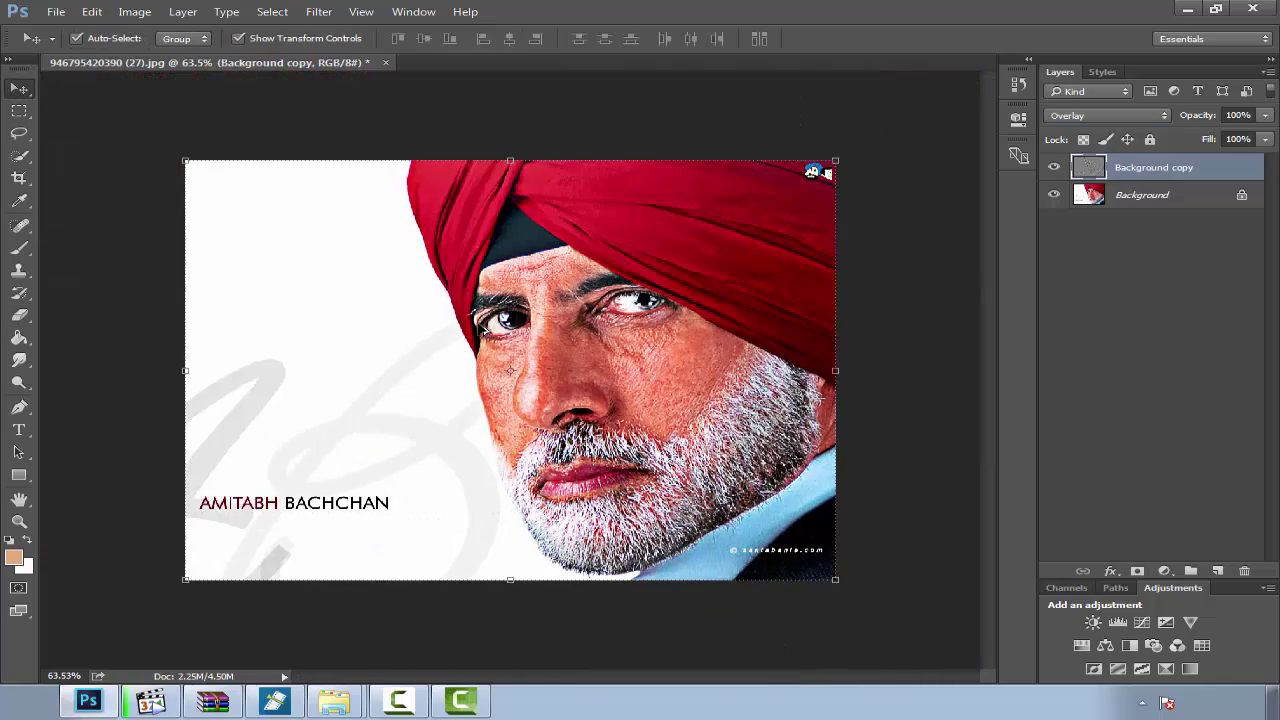
{"action": "scroll", "coordinate": [608, 390], "scroll_direction": "up", "scroll_amount": 1}
{"action": "left_click", "coordinate": [1055, 167]}
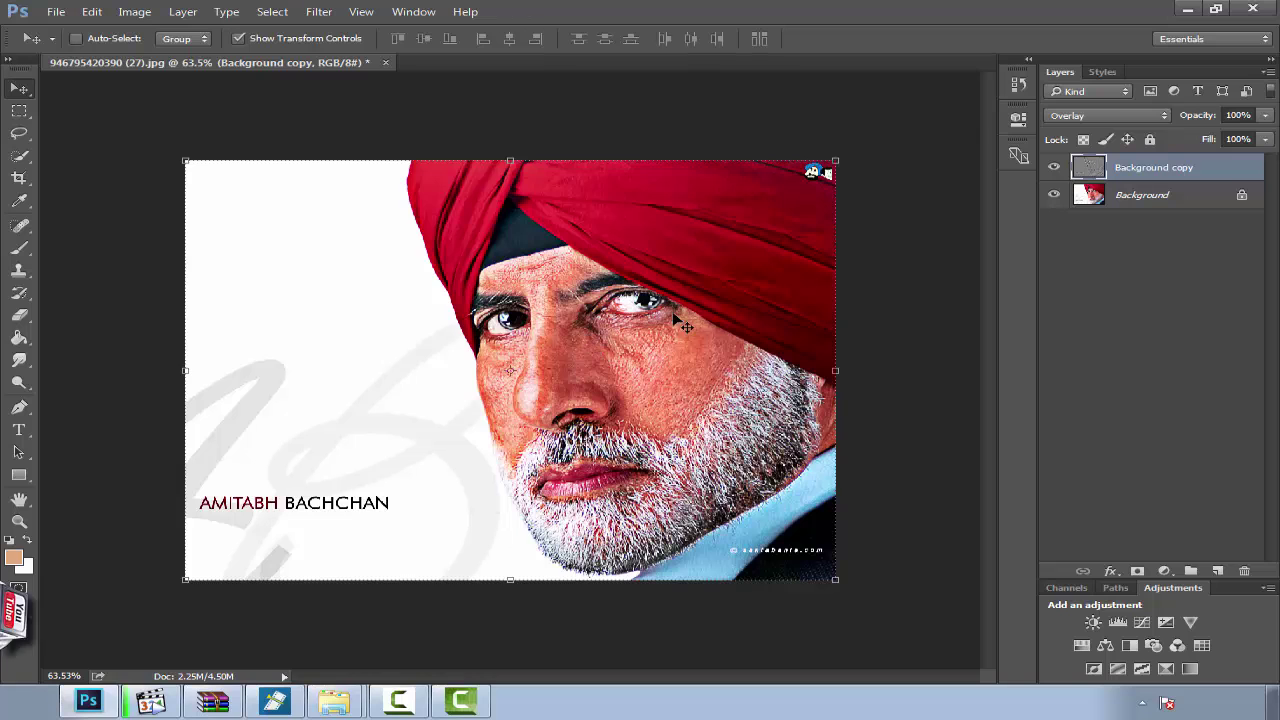
{"action": "left_click", "coordinate": [1055, 167]}
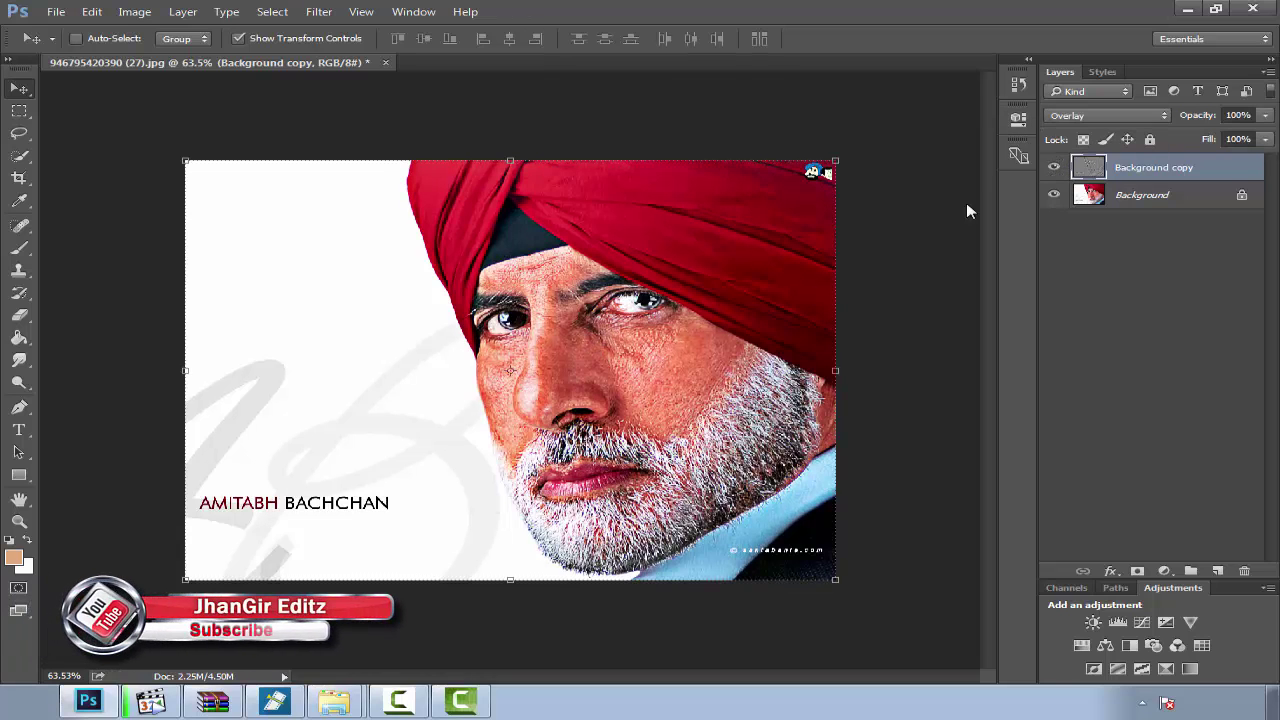
{"action": "mouse_move", "coordinate": [1200, 195]}
{"action": "left_mouse_down"}
{"action": "mouse_move", "coordinate": [1255, 533]}
{"action": "mouse_move", "coordinate": [1218, 570]}
{"action": "left_mouse_up"}
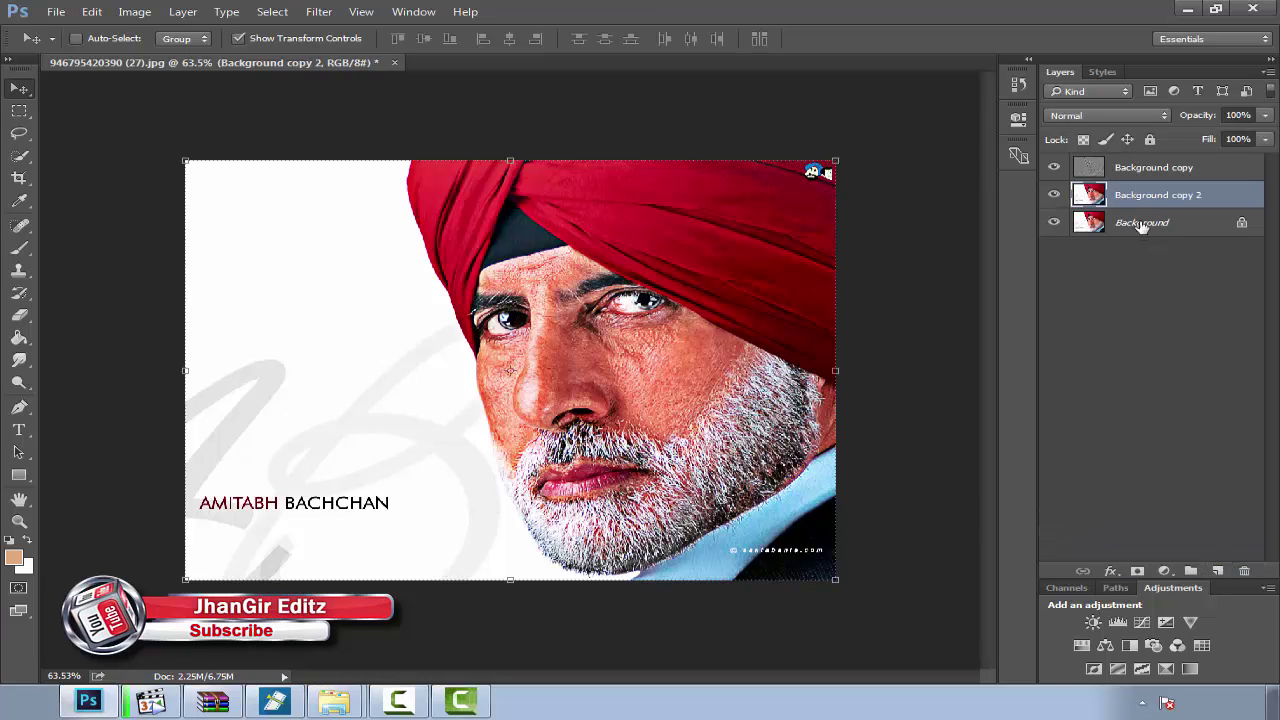
{"action": "left_click", "coordinate": [1053, 168]}
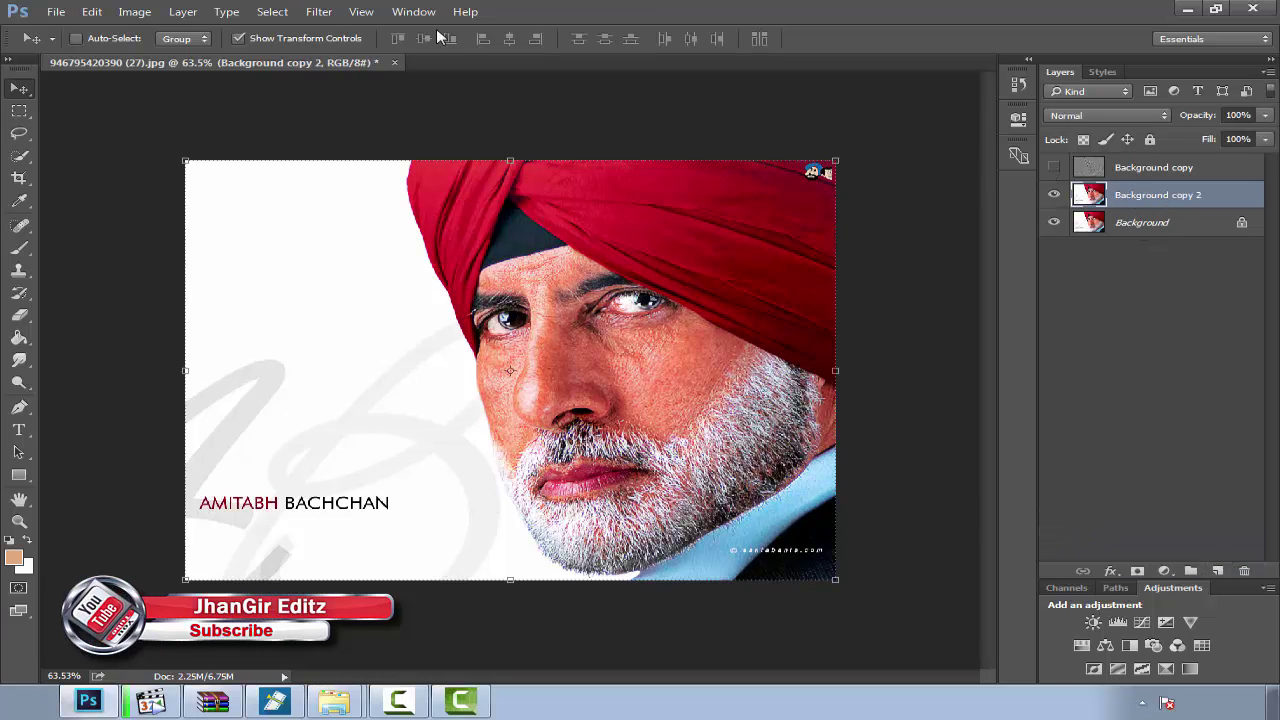
Step: Apply Gaussian Blur with a 10-pixel radius to Background copy 2
{"action": "left_click", "coordinate": [316, 14]}
{"action": "mouse_move", "coordinate": [329, 202]}
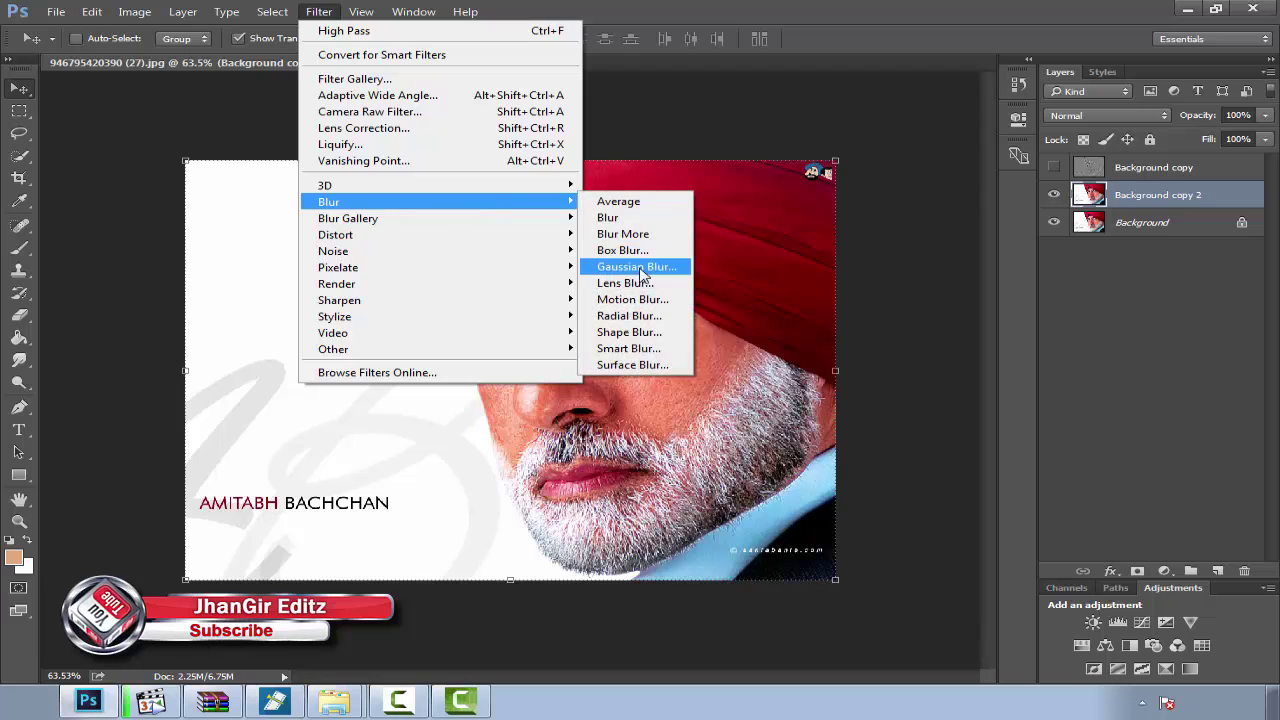
{"action": "left_click", "coordinate": [650, 272]}
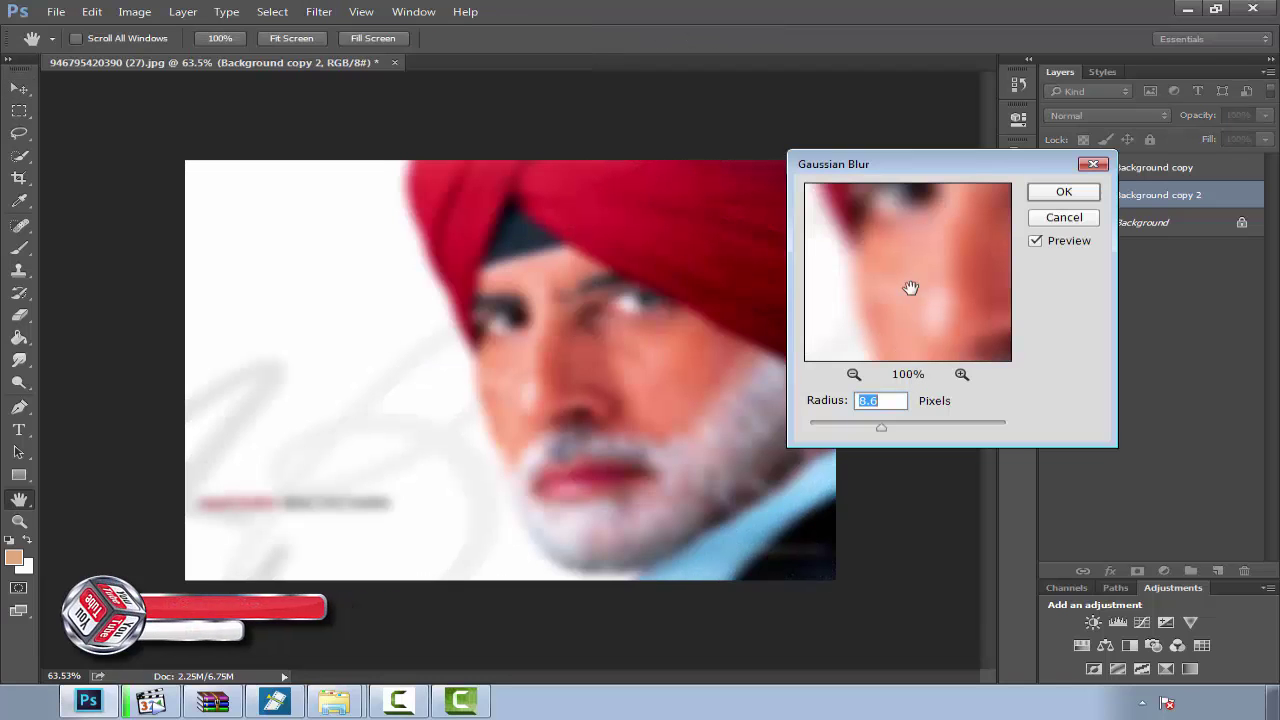
{"action": "left_click", "coordinate": [889, 427]}
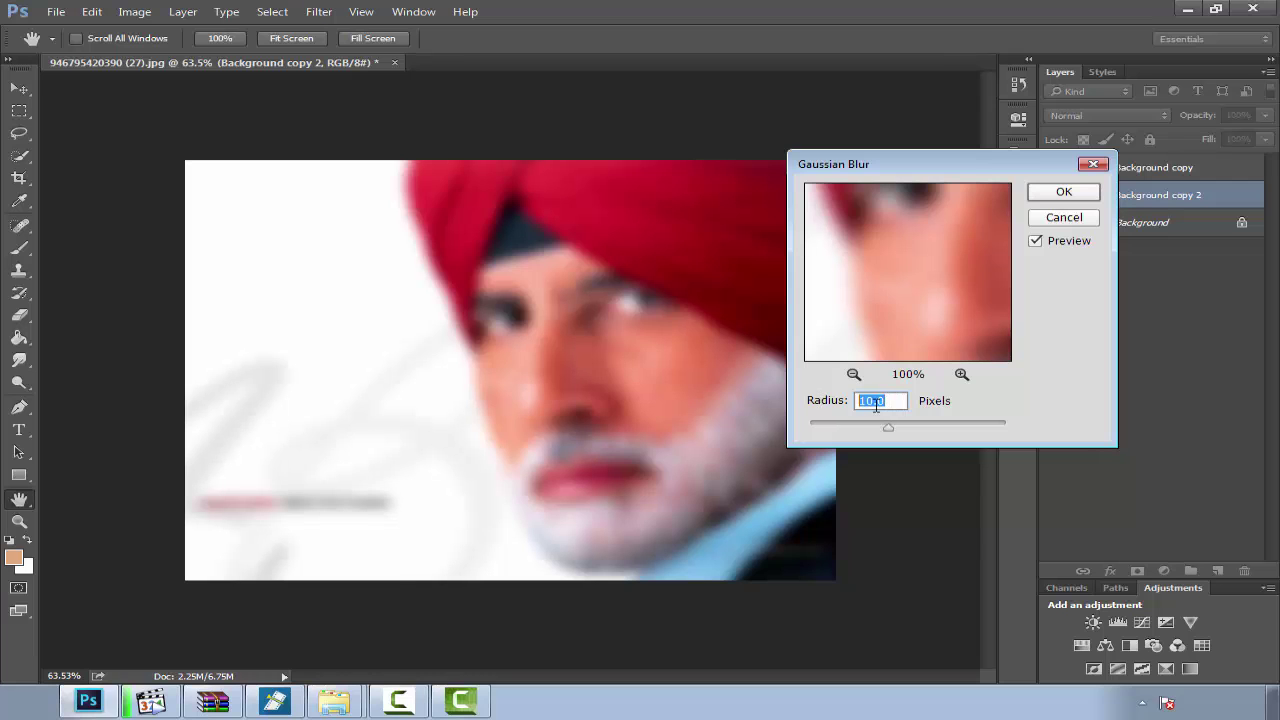
{"action": "type", "text": "10"}
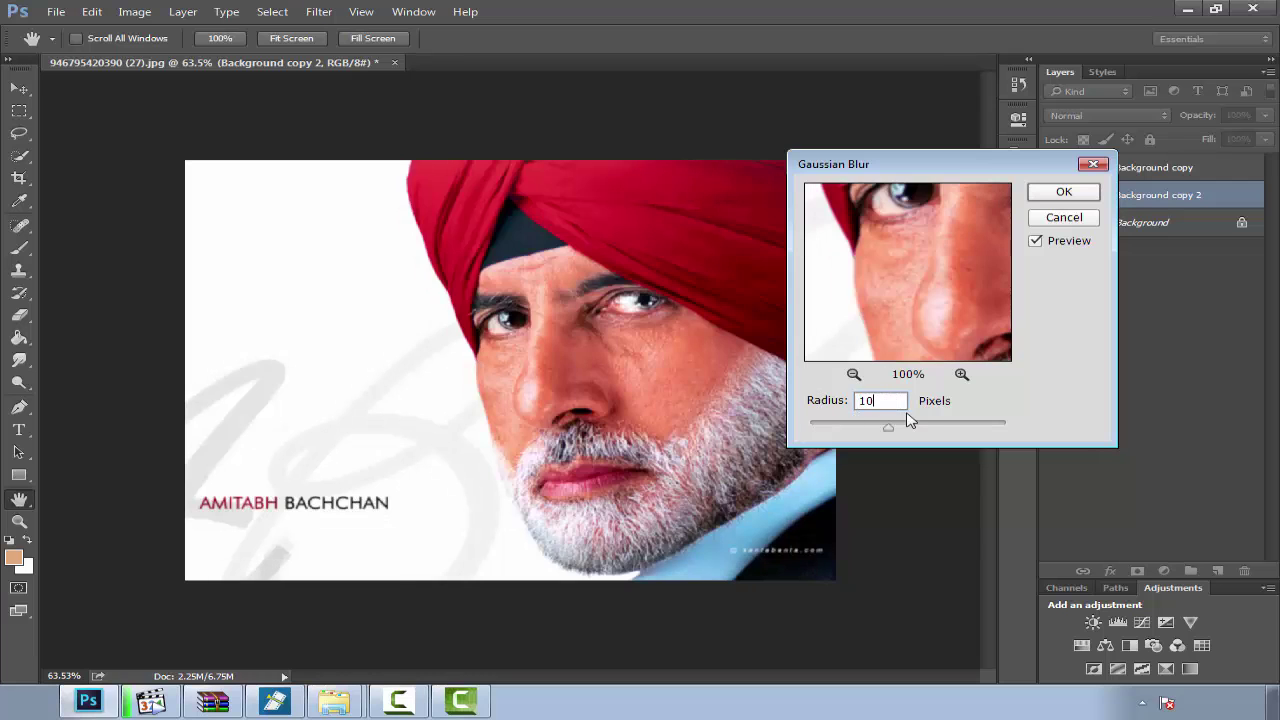
{"action": "type", "text": "0"}
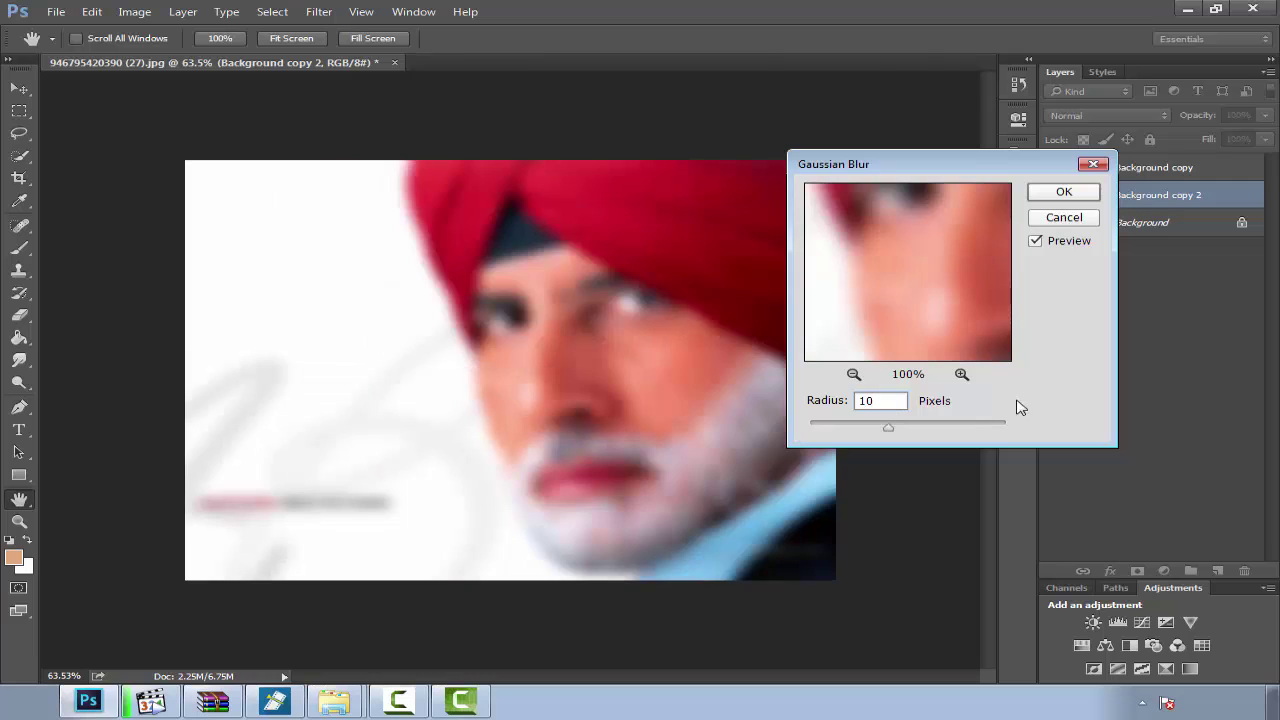
{"action": "left_click", "coordinate": [1078, 192]}
{"action": "key", "text": "v"}
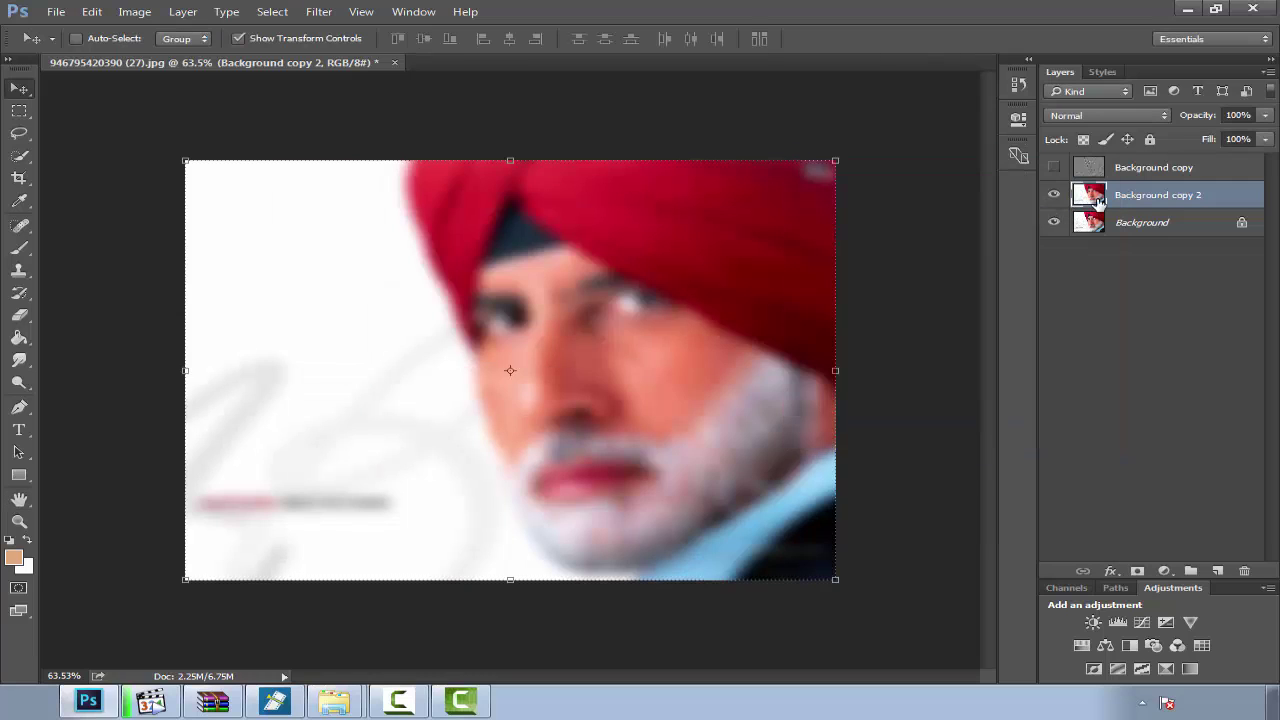
Step: Add a layer mask to Background copy 2 and fill it black with the Paint Bucket
{"action": "left_click", "coordinate": [1138, 571]}
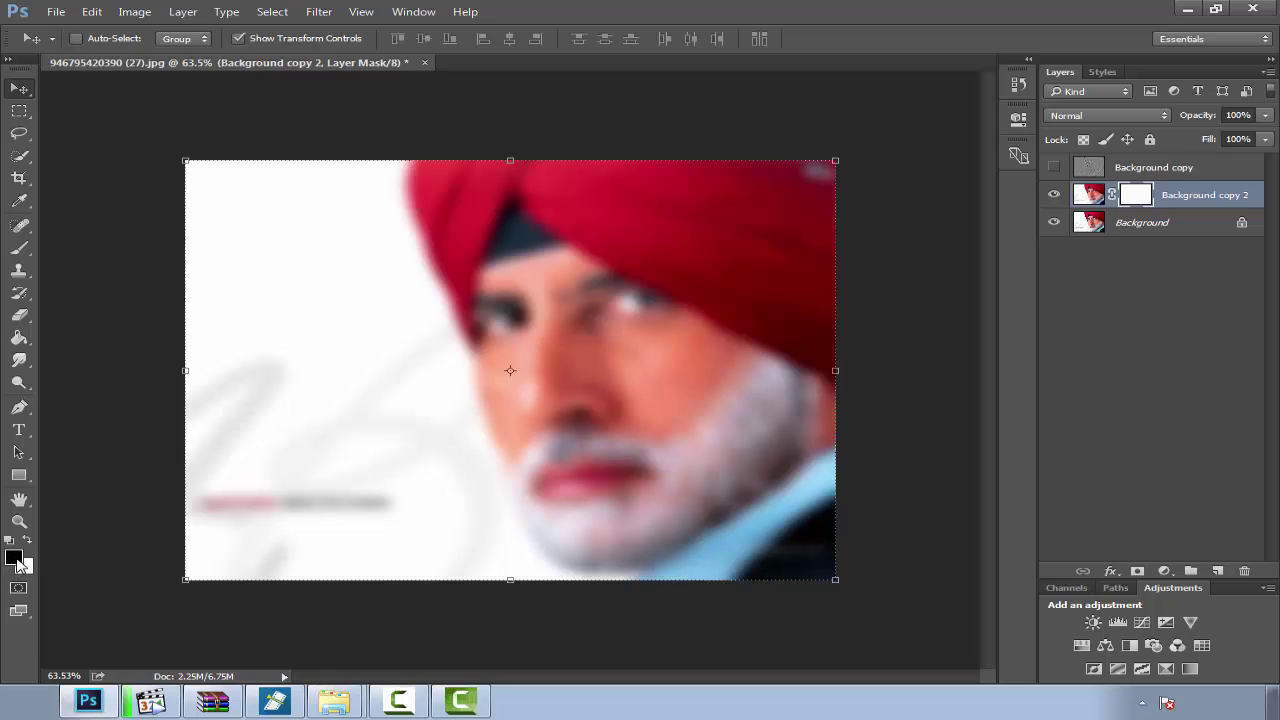
{"action": "left_click", "coordinate": [19, 338]}
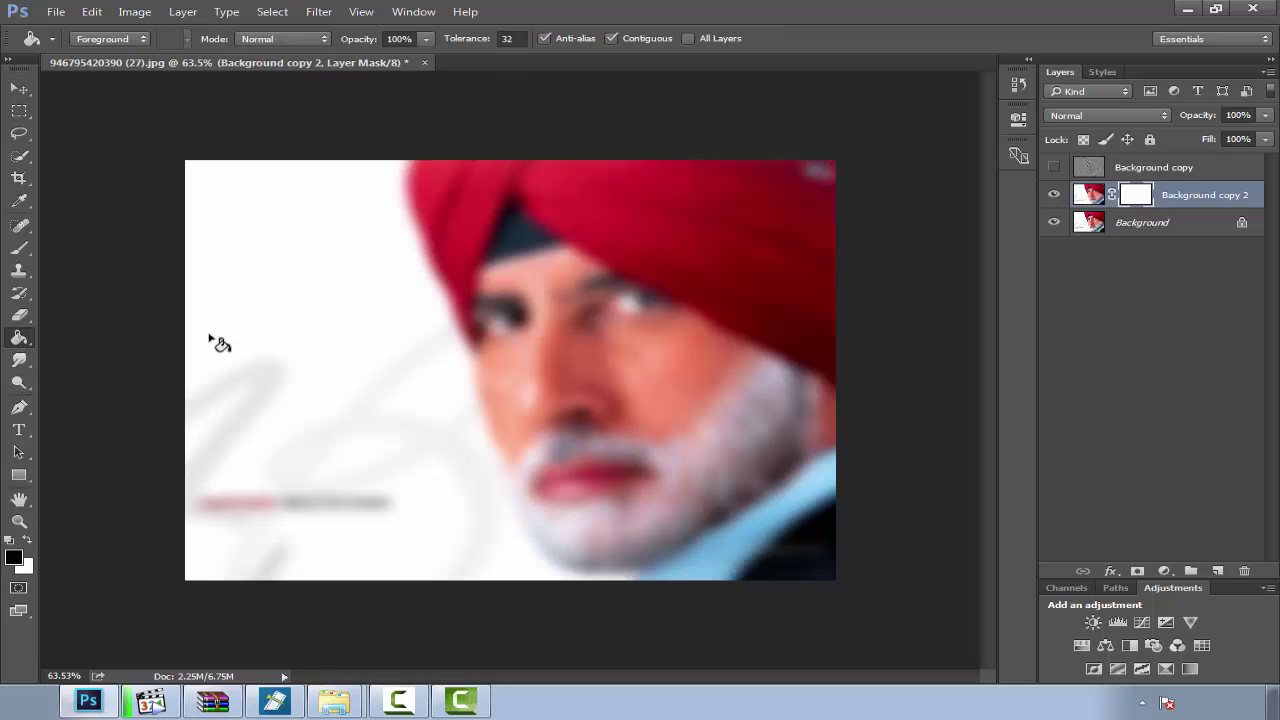
{"action": "left_click", "coordinate": [421, 328]}
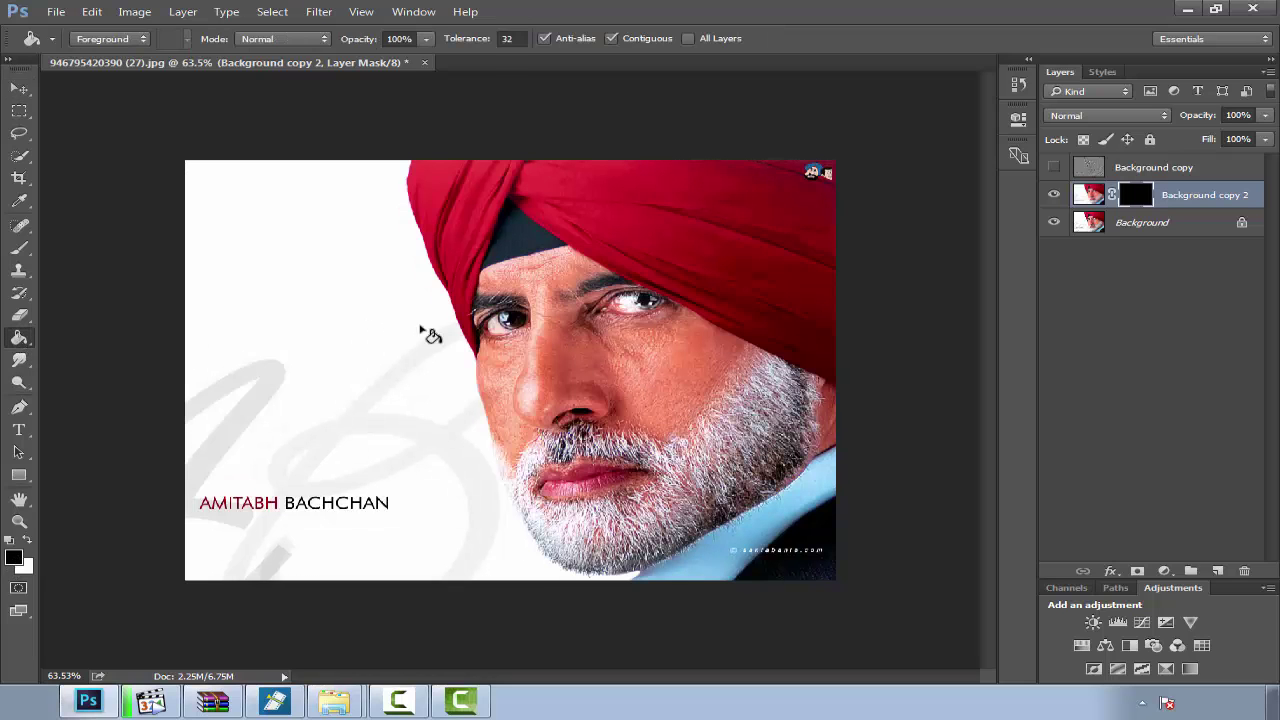
Step: Show the High Pass layer again and check the foreground colour without changes
{"action": "left_click", "coordinate": [1053, 167]}
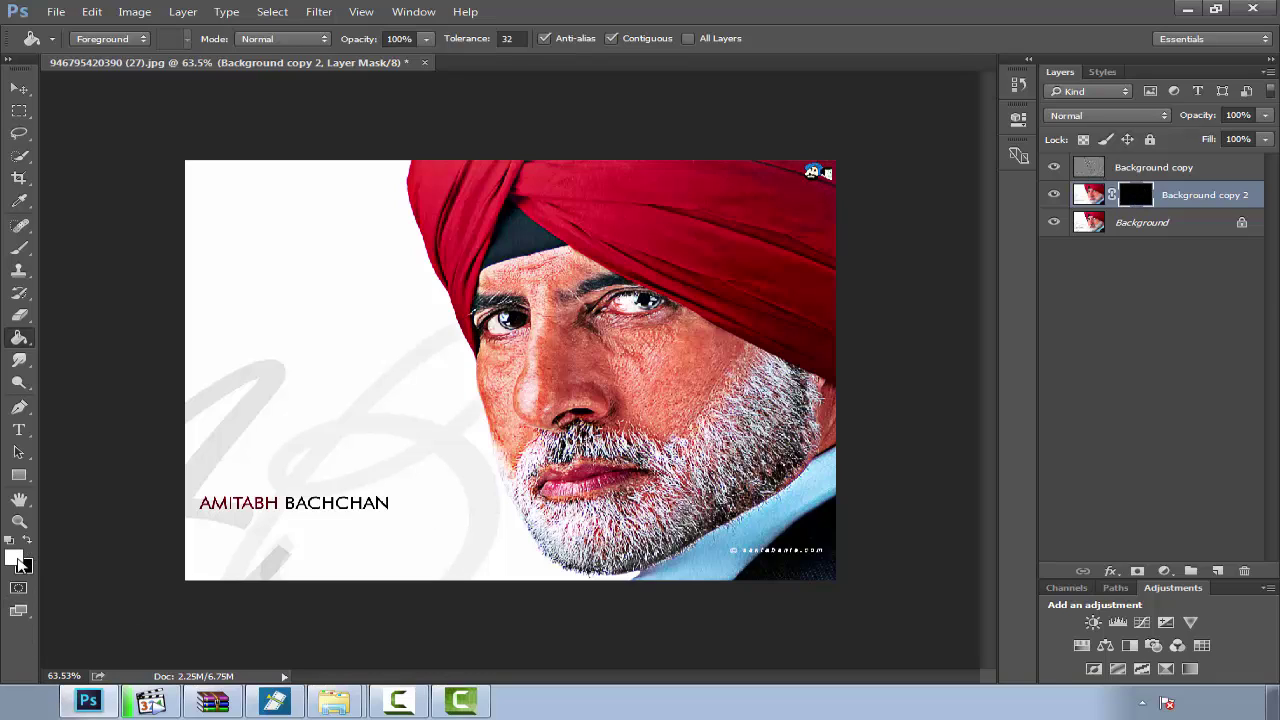
{"action": "left_click", "coordinate": [16, 561]}
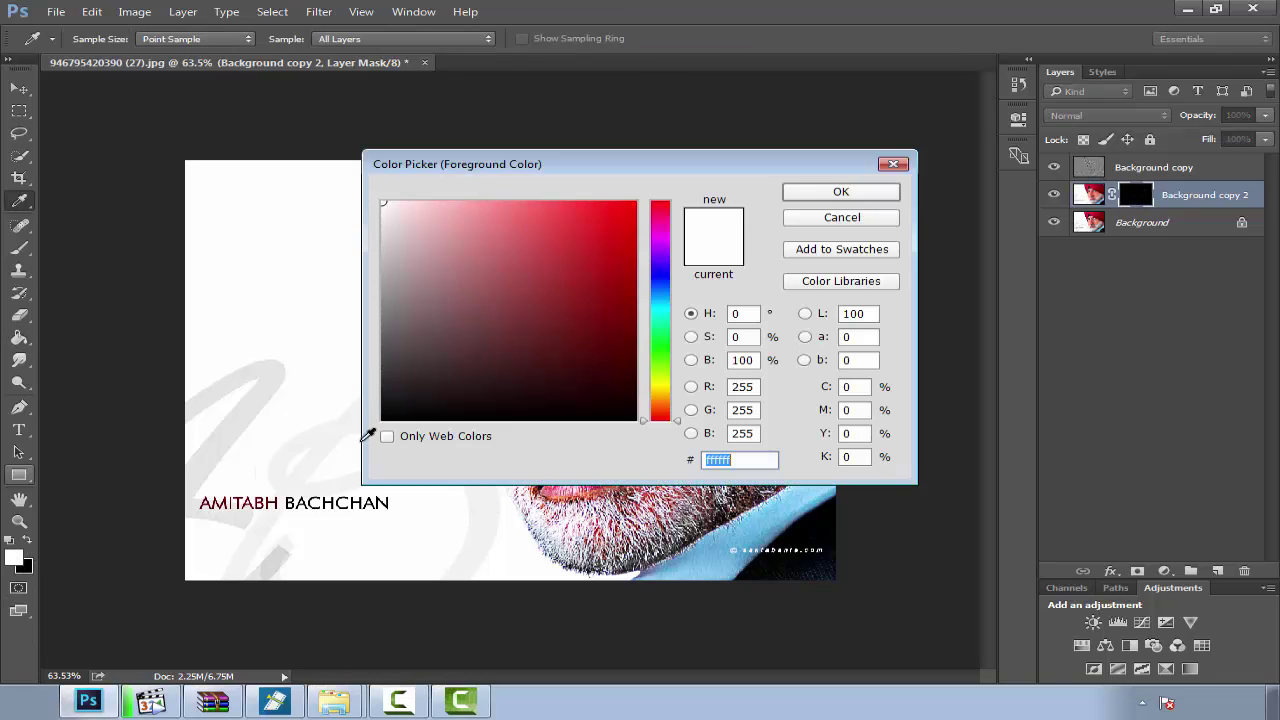
{"action": "left_click", "coordinate": [849, 221]}
Step: Set up the Brush tool at 100% opacity and size 40, zoomed in on the face
{"action": "left_click", "coordinate": [19, 248]}
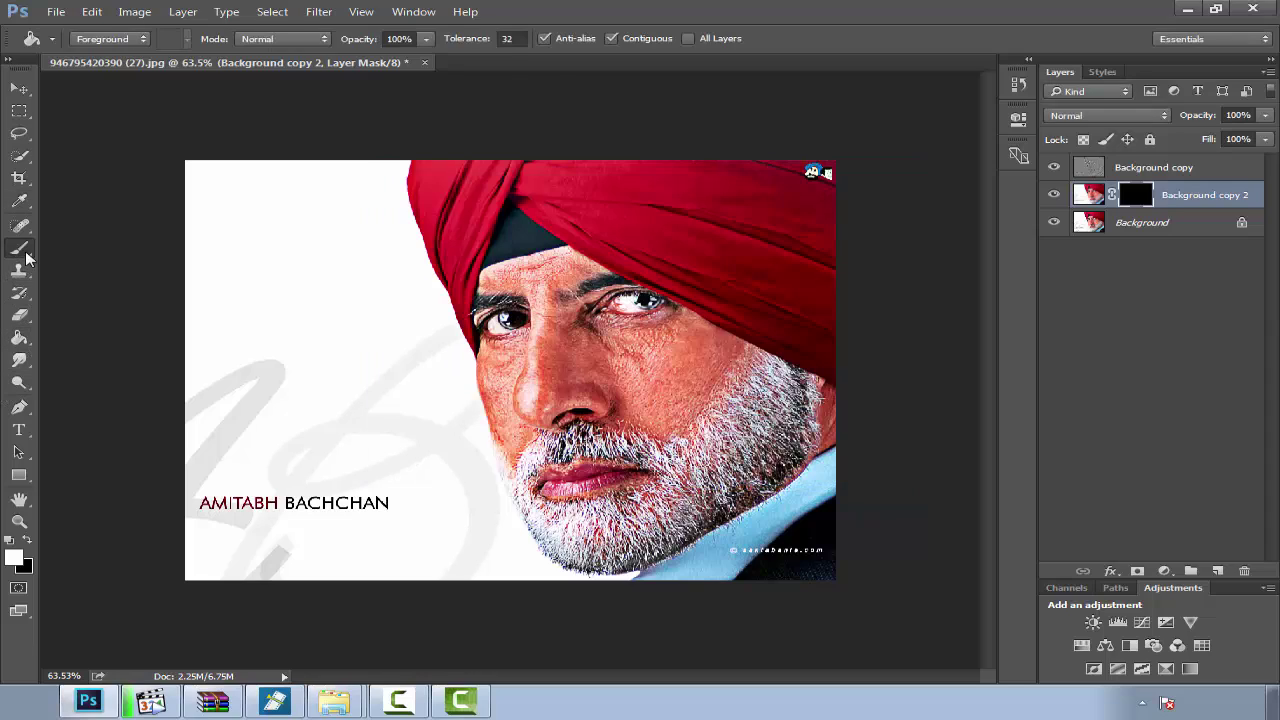
{"action": "scroll", "coordinate": [680, 377], "scroll_direction": "up", "scroll_amount": 3}
{"action": "scroll", "coordinate": [740, 357], "scroll_direction": "up", "scroll_amount": 3}
{"action": "scroll", "coordinate": [740, 357], "scroll_direction": "up", "scroll_amount": 1}
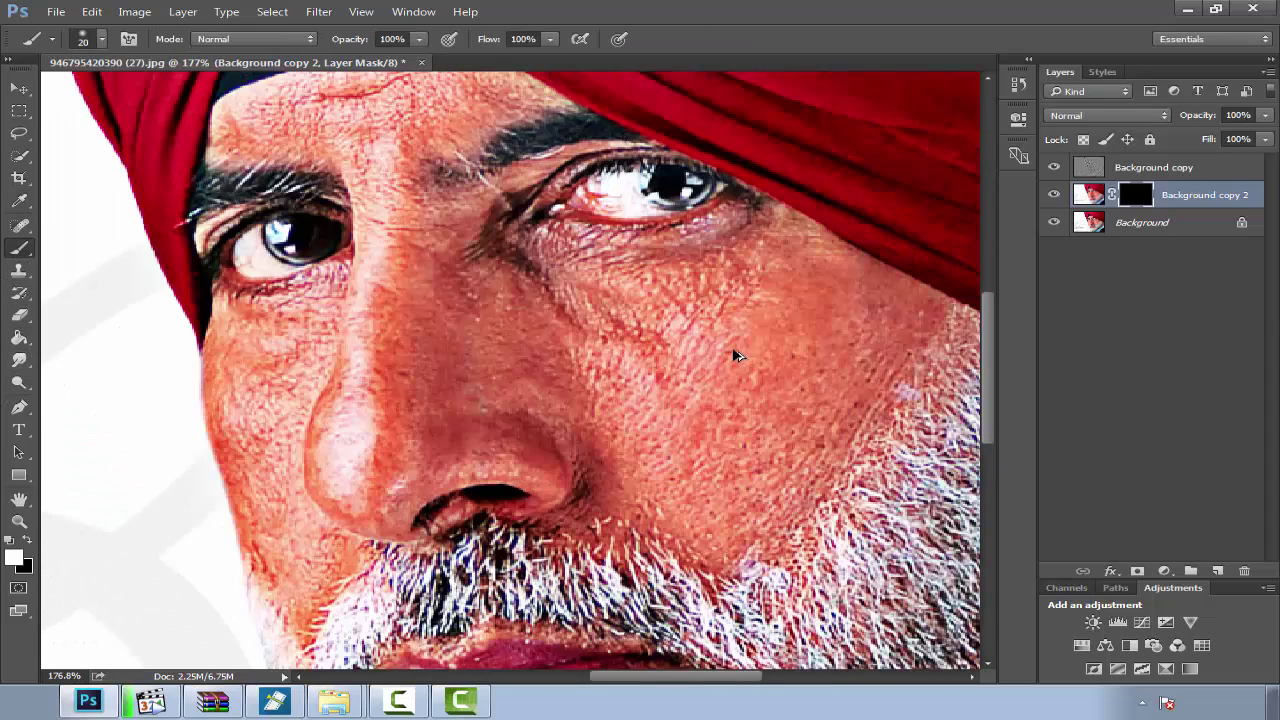
{"action": "scroll", "coordinate": [737, 354], "scroll_direction": "up", "scroll_amount": 1}
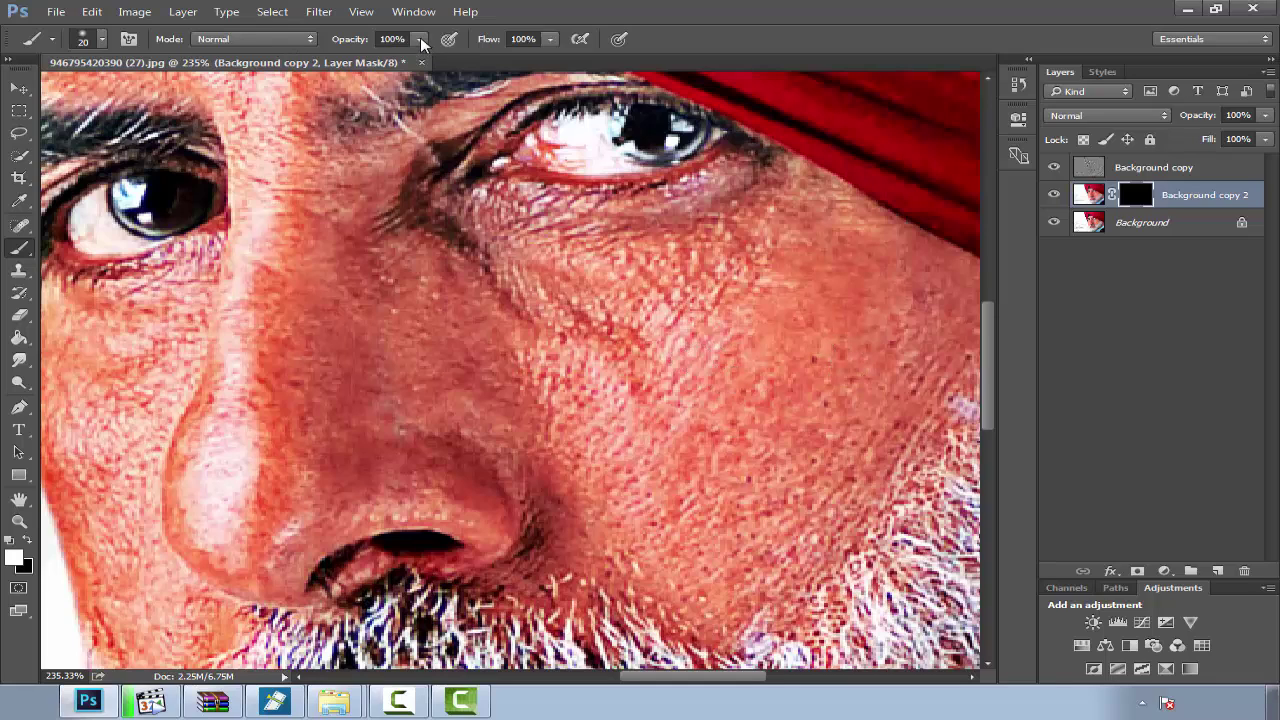
{"action": "left_click_drag", "start_coordinate": [420, 39], "coordinate": [393, 53]}
{"action": "left_click_drag", "start_coordinate": [420, 39], "coordinate": [434, 54]}
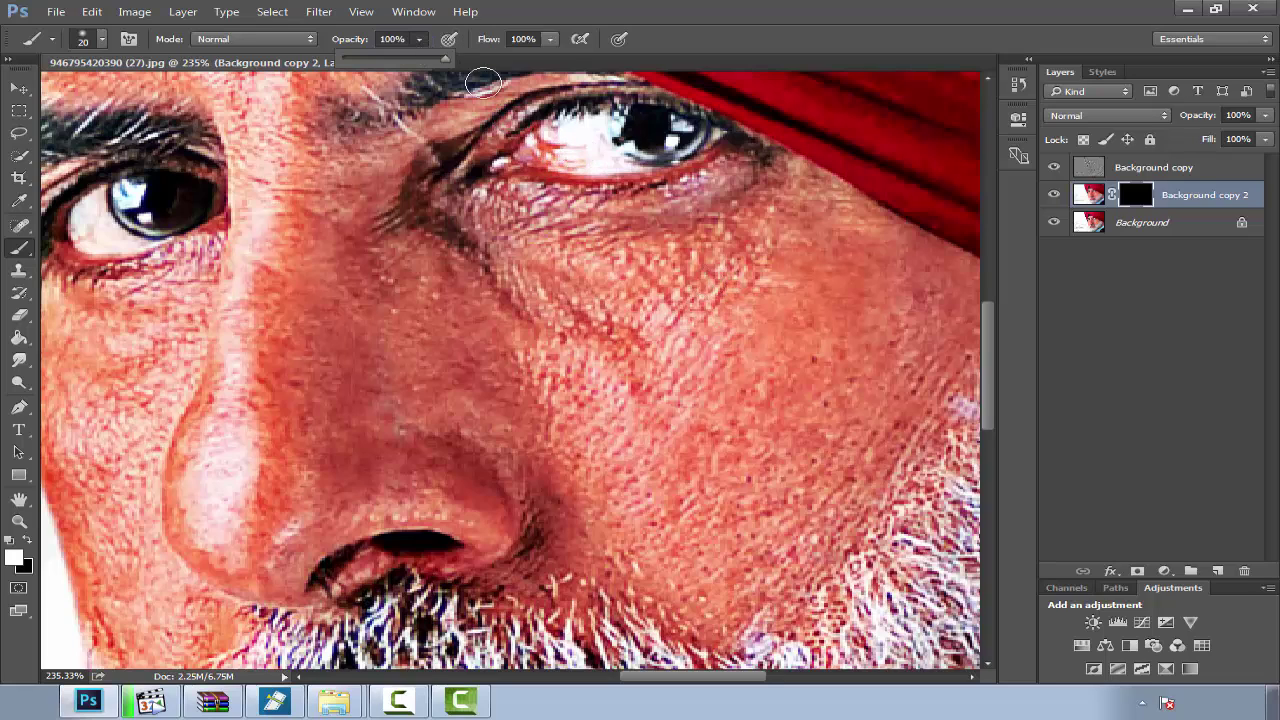
{"action": "key", "text": "bracketright"}
{"action": "key", "text": "bracketright"}
{"action": "key", "text": "bracketright"}
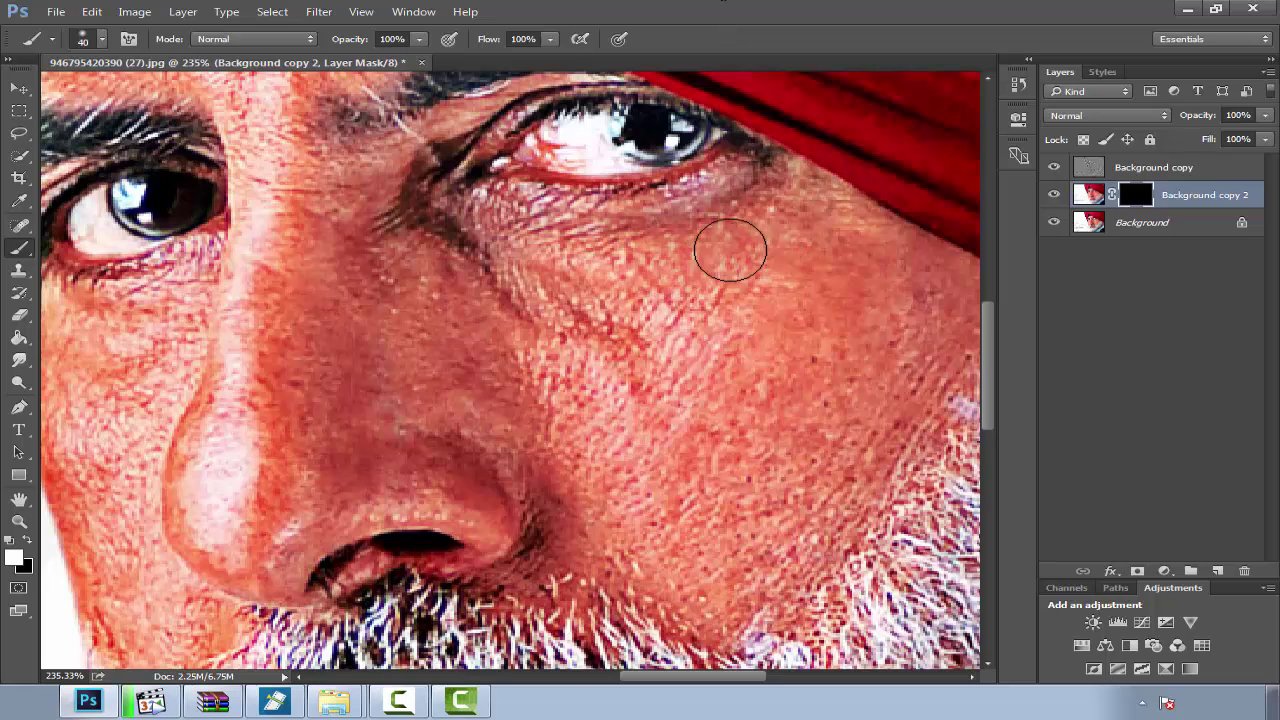
Step: Paint smoothing onto the under-eye area, cheeks, nose side and nose bridge
{"action": "mouse_move", "coordinate": [484, 257]}
{"action": "left_mouse_down"}
{"action": "mouse_move", "coordinate": [623, 251]}
{"action": "mouse_move", "coordinate": [631, 309]}
{"action": "mouse_move", "coordinate": [669, 343]}
{"action": "mouse_move", "coordinate": [689, 337]}
{"action": "left_mouse_up"}
{"action": "scroll", "coordinate": [763, 346], "scroll_direction": "down", "scroll_amount": 2}
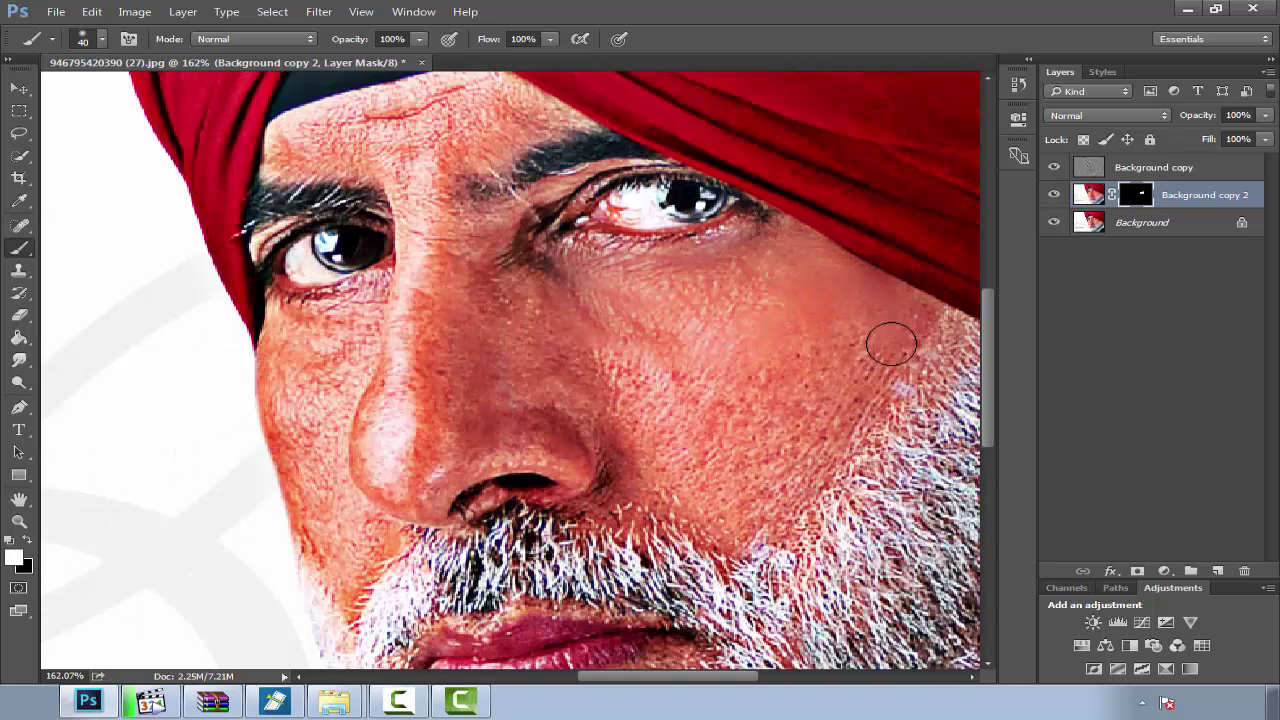
{"action": "left_click", "coordinate": [930, 301]}
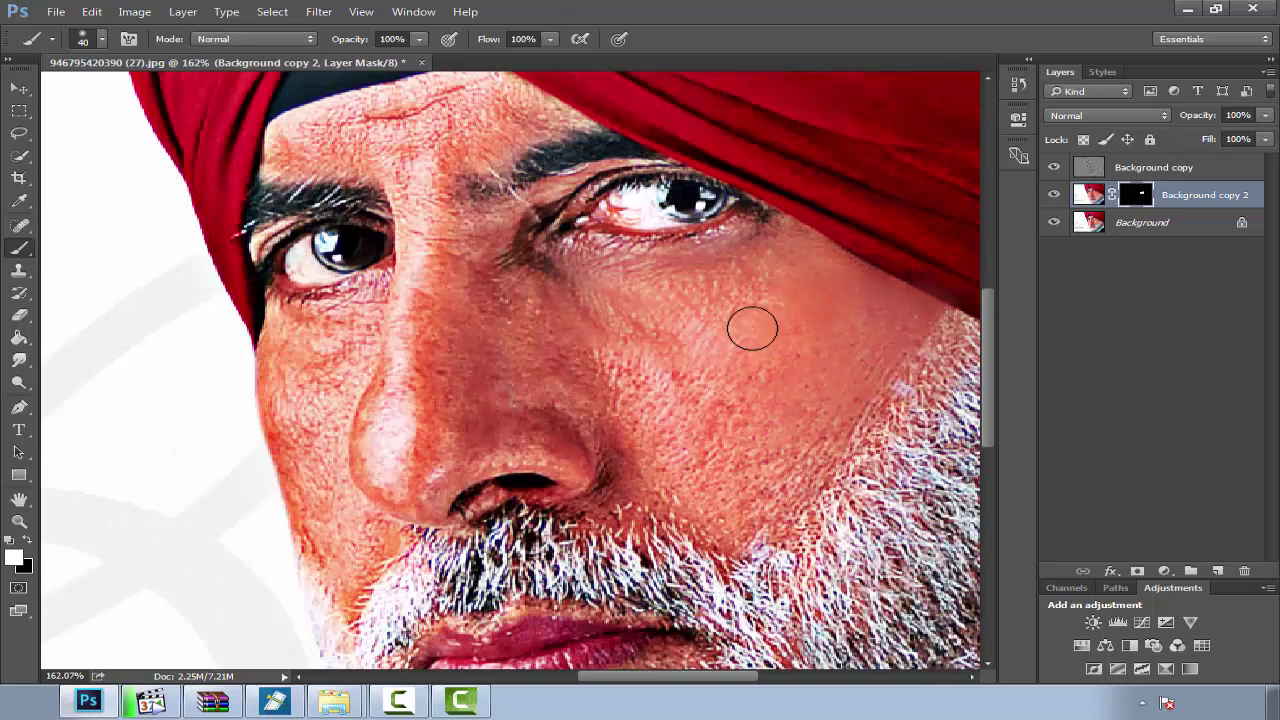
{"action": "mouse_move", "coordinate": [752, 329]}
{"action": "left_mouse_down"}
{"action": "mouse_move", "coordinate": [566, 343]}
{"action": "mouse_move", "coordinate": [609, 397]}
{"action": "mouse_move", "coordinate": [783, 491]}
{"action": "mouse_move", "coordinate": [831, 376]}
{"action": "mouse_move", "coordinate": [881, 348]}
{"action": "left_mouse_up"}
{"action": "mouse_move", "coordinate": [800, 291]}
{"action": "left_mouse_down"}
{"action": "mouse_move", "coordinate": [609, 297]}
{"action": "mouse_move", "coordinate": [686, 374]}
{"action": "mouse_move", "coordinate": [686, 497]}
{"action": "mouse_move", "coordinate": [708, 521]}
{"action": "mouse_move", "coordinate": [813, 462]}
{"action": "left_mouse_up"}
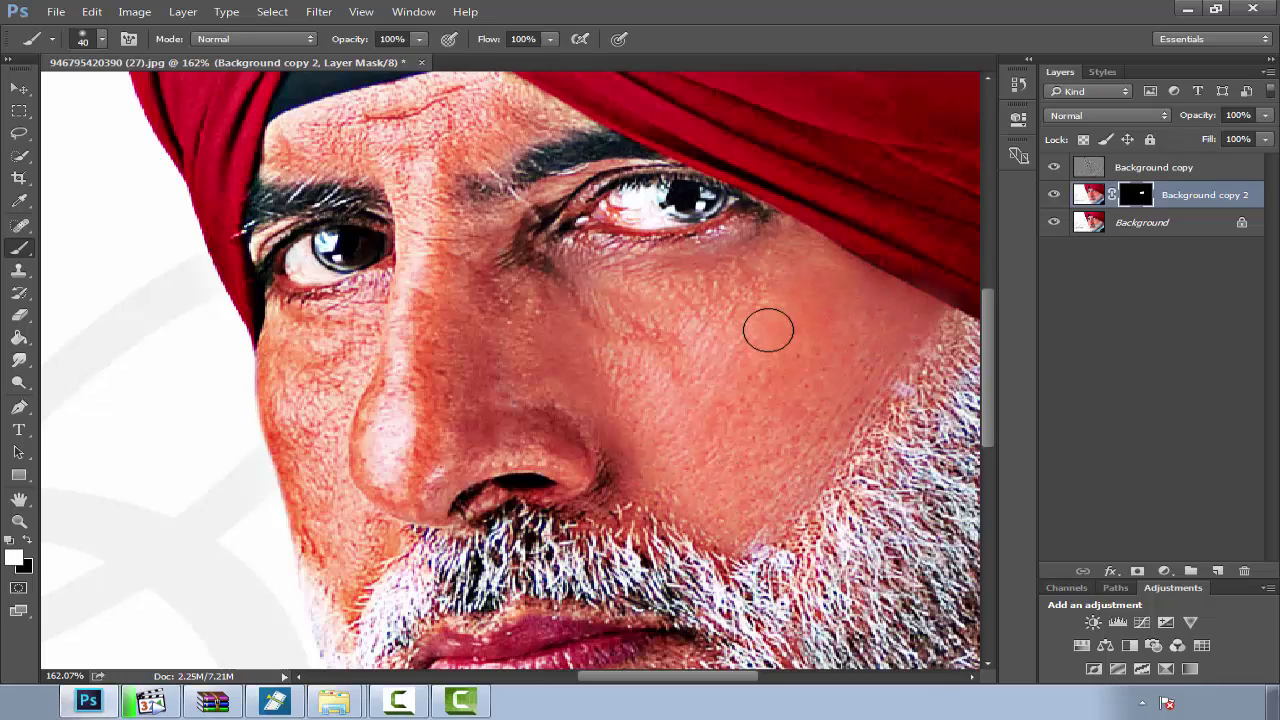
{"action": "mouse_move", "coordinate": [768, 330]}
{"action": "left_mouse_down"}
{"action": "mouse_move", "coordinate": [543, 288]}
{"action": "mouse_move", "coordinate": [488, 293]}
{"action": "mouse_move", "coordinate": [500, 258]}
{"action": "mouse_move", "coordinate": [509, 267]}
{"action": "left_mouse_up"}
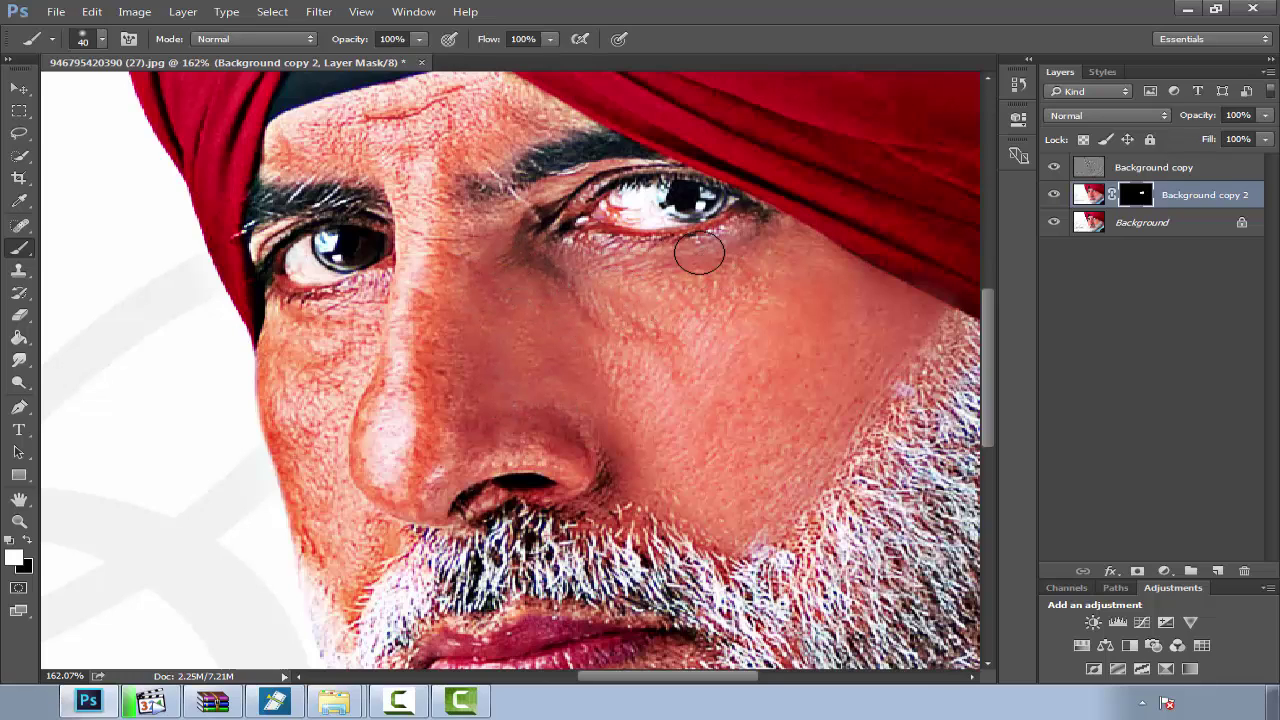
{"action": "left_click_drag", "start_coordinate": [699, 254], "coordinate": [765, 249]}
{"action": "mouse_move", "coordinate": [499, 400]}
{"action": "left_mouse_down"}
{"action": "mouse_move", "coordinate": [429, 423]}
{"action": "mouse_move", "coordinate": [417, 449]}
{"action": "mouse_move", "coordinate": [517, 423]}
{"action": "mouse_move", "coordinate": [582, 444]}
{"action": "left_mouse_up"}
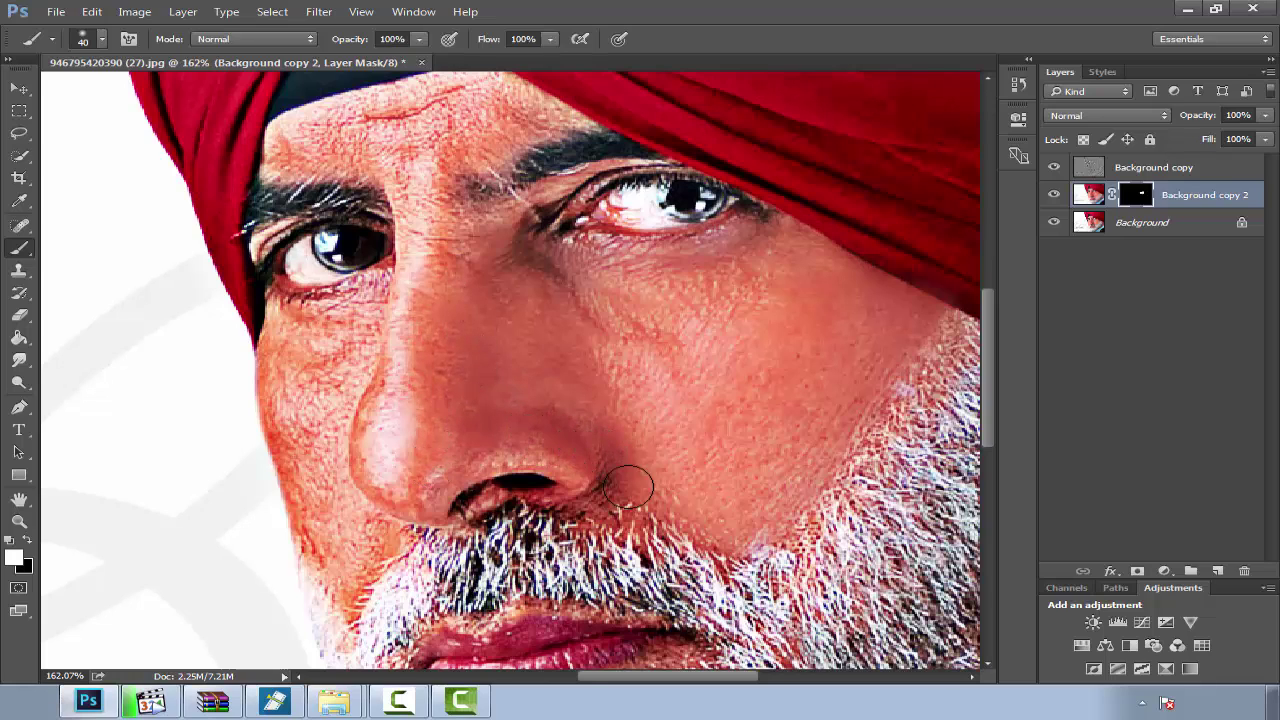
{"action": "mouse_move", "coordinate": [628, 487]}
{"action": "left_mouse_down"}
{"action": "mouse_move", "coordinate": [650, 515]}
{"action": "mouse_move", "coordinate": [740, 550]}
{"action": "mouse_move", "coordinate": [677, 487]}
{"action": "left_mouse_up"}
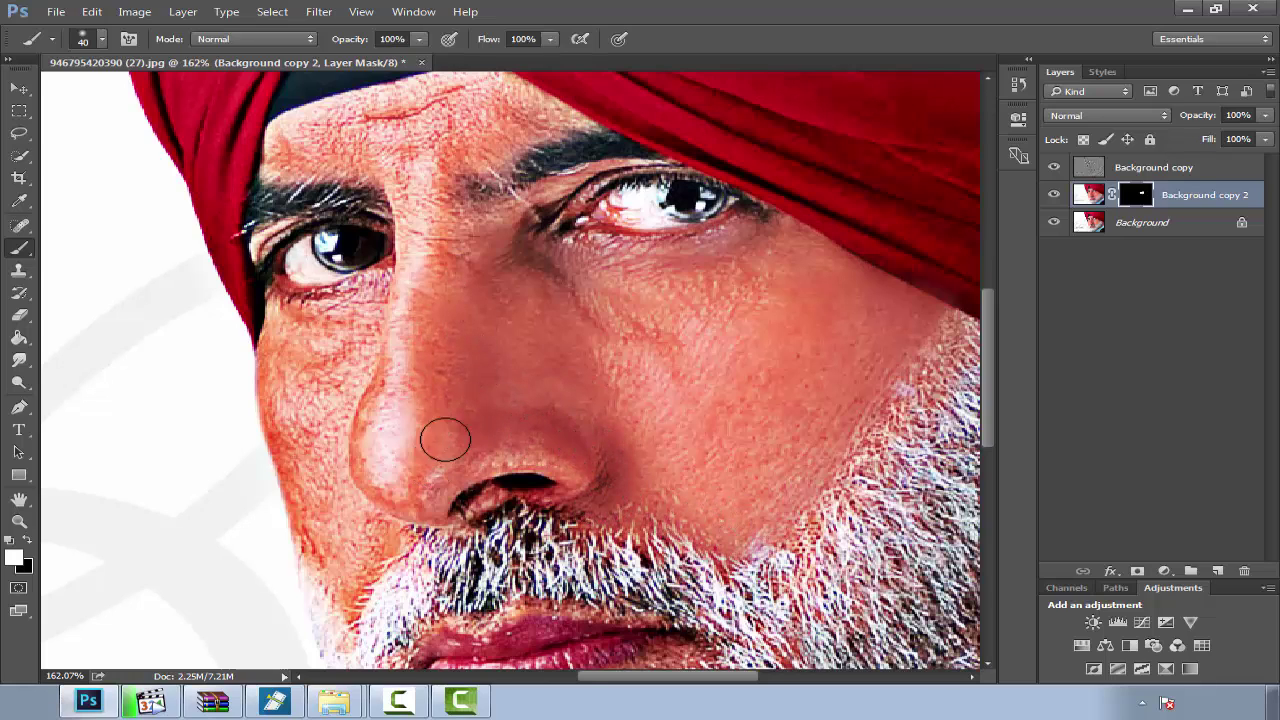
{"action": "mouse_move", "coordinate": [445, 440]}
{"action": "left_mouse_down"}
{"action": "mouse_move", "coordinate": [403, 403]}
{"action": "mouse_move", "coordinate": [394, 371]}
{"action": "mouse_move", "coordinate": [440, 251]}
{"action": "mouse_move", "coordinate": [480, 280]}
{"action": "left_mouse_up"}
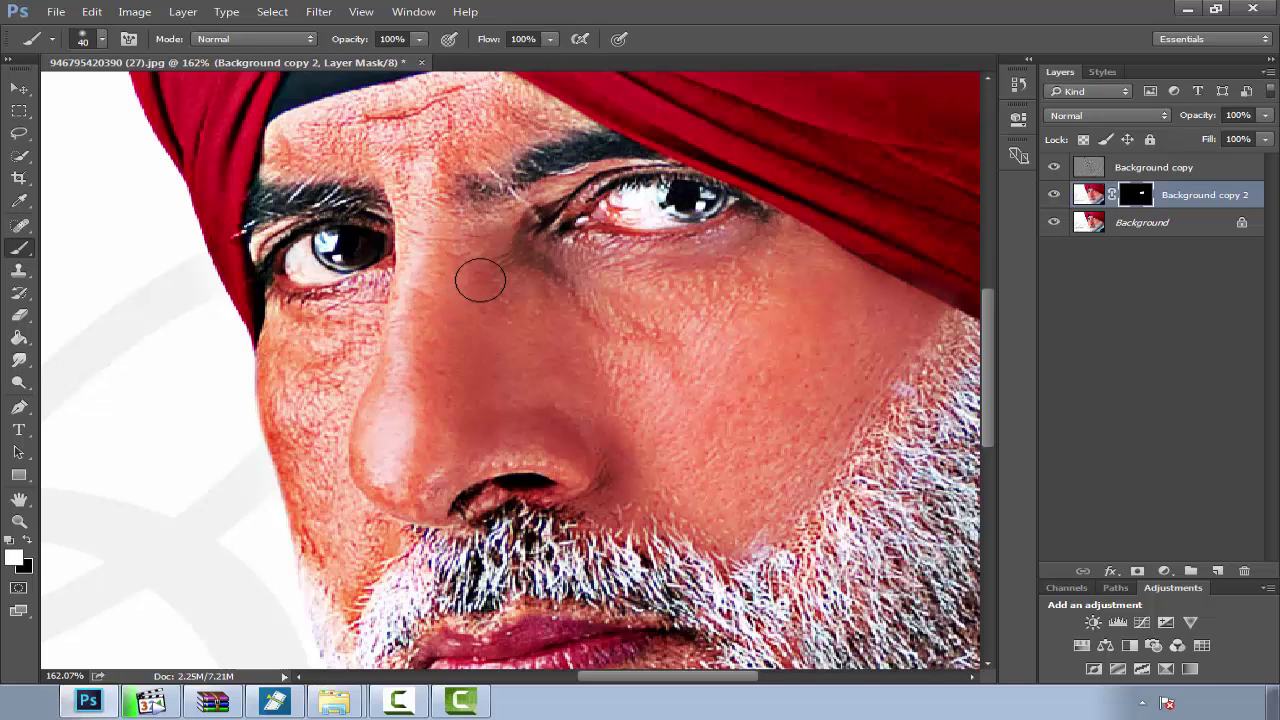
{"action": "mouse_move", "coordinate": [532, 215]}
{"action": "left_mouse_down"}
{"action": "mouse_move", "coordinate": [486, 257]}
{"action": "mouse_move", "coordinate": [271, 251]}
{"action": "mouse_move", "coordinate": [349, 277]}
{"action": "mouse_move", "coordinate": [545, 245]}
{"action": "mouse_move", "coordinate": [528, 206]}
{"action": "mouse_move", "coordinate": [349, 226]}
{"action": "left_mouse_up"}
Step: Pan the view and paint smoothing onto the left cheek and lower-lip edge
{"action": "scroll", "coordinate": [486, 257], "scroll_direction": "up", "scroll_amount": 3}
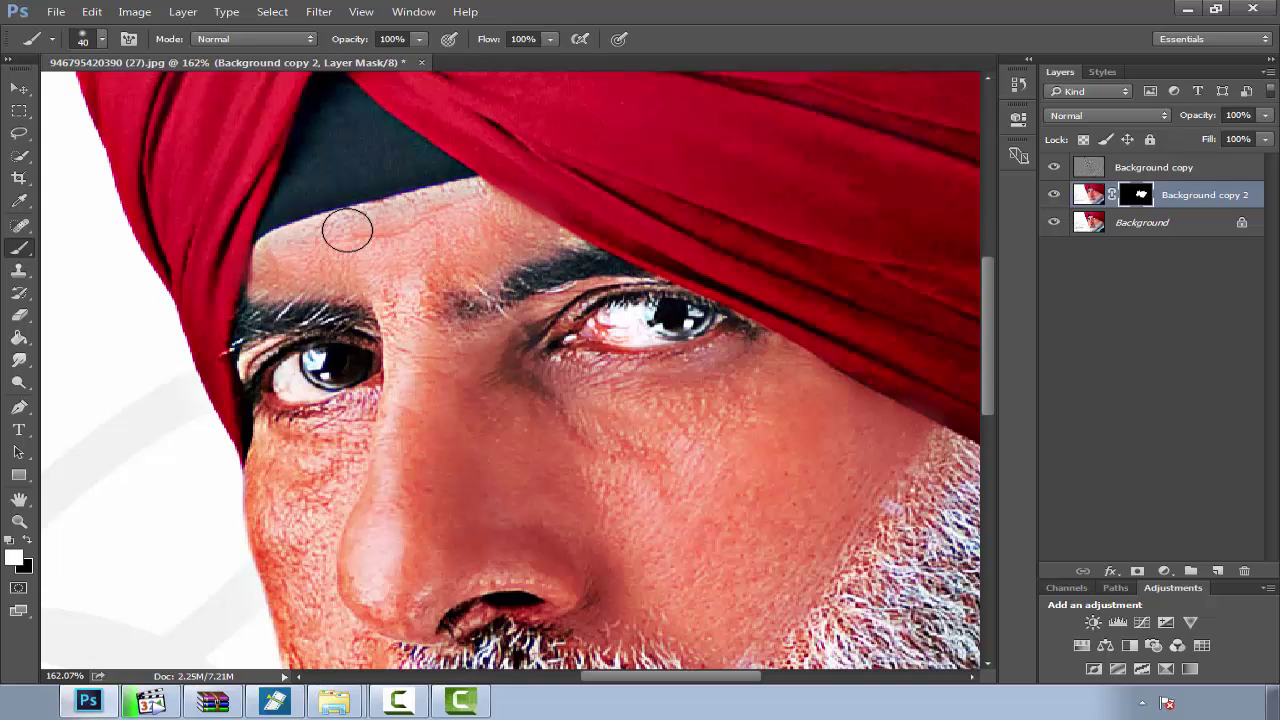
{"action": "key", "text": "space"}
{"action": "left_click_drag", "start_coordinate": [471, 467], "coordinate": [491, 349]}
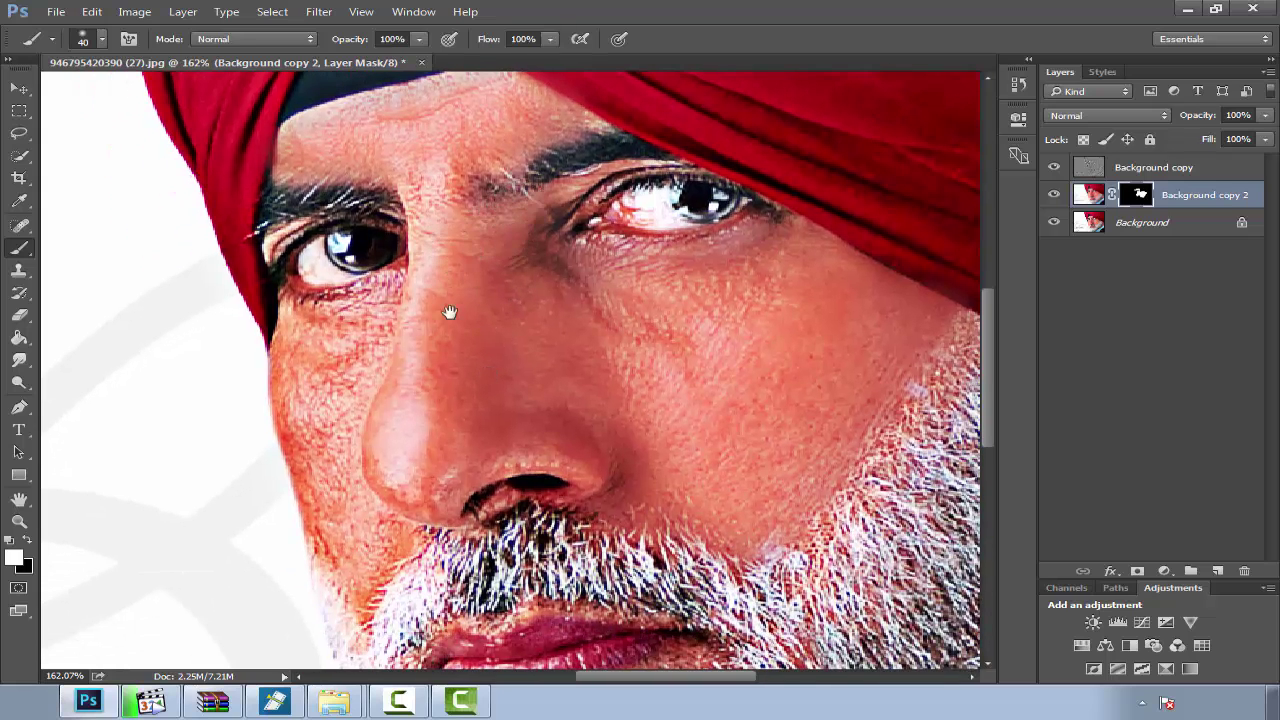
{"action": "scroll", "coordinate": [447, 325], "scroll_direction": "down", "scroll_amount": 2}
{"action": "mouse_move", "coordinate": [311, 409]}
{"action": "left_mouse_down"}
{"action": "mouse_move", "coordinate": [349, 477]}
{"action": "mouse_move", "coordinate": [354, 540]}
{"action": "mouse_move", "coordinate": [384, 494]}
{"action": "mouse_move", "coordinate": [349, 491]}
{"action": "mouse_move", "coordinate": [369, 314]}
{"action": "mouse_move", "coordinate": [346, 334]}
{"action": "mouse_move", "coordinate": [329, 487]}
{"action": "left_mouse_up"}
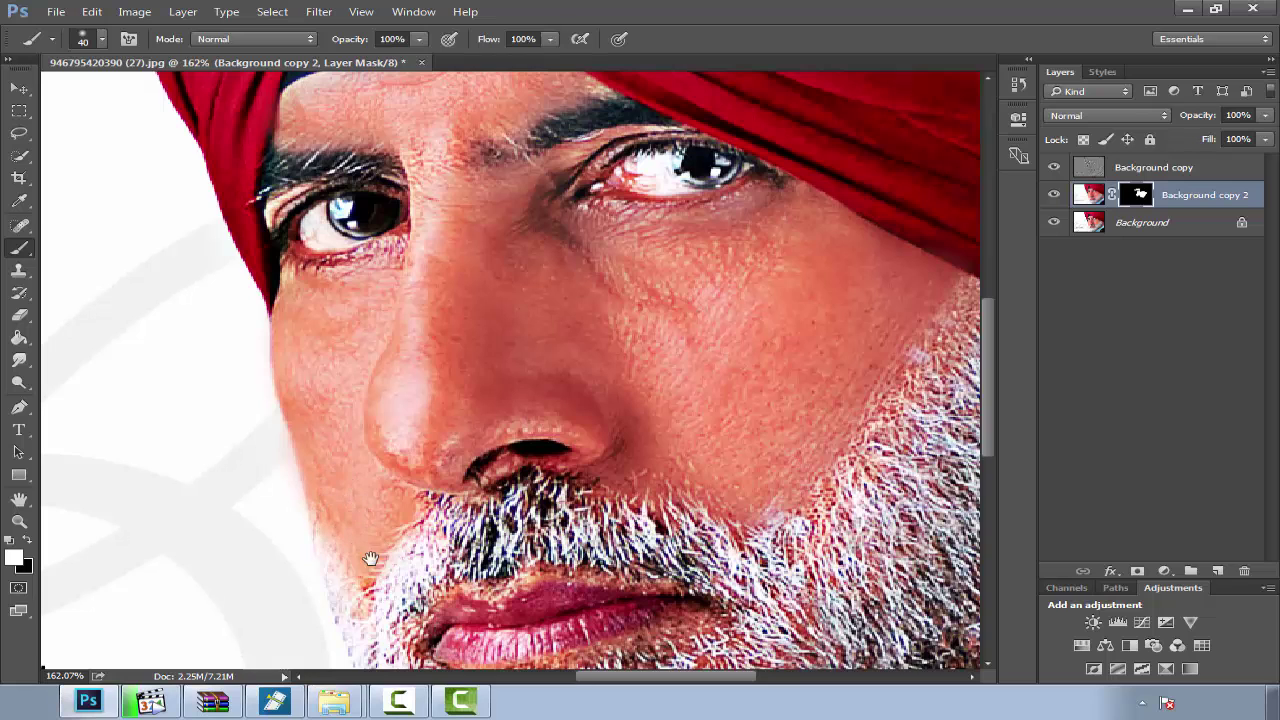
{"action": "scroll", "coordinate": [371, 557], "scroll_direction": "down", "scroll_amount": 5}
{"action": "mouse_move", "coordinate": [527, 436]}
{"action": "left_mouse_down"}
{"action": "mouse_move", "coordinate": [546, 424]}
{"action": "mouse_move", "coordinate": [434, 474]}
{"action": "mouse_move", "coordinate": [314, 480]}
{"action": "mouse_move", "coordinate": [370, 445]}
{"action": "mouse_move", "coordinate": [495, 420]}
{"action": "mouse_move", "coordinate": [480, 400]}
{"action": "mouse_move", "coordinate": [309, 433]}
{"action": "left_mouse_up"}
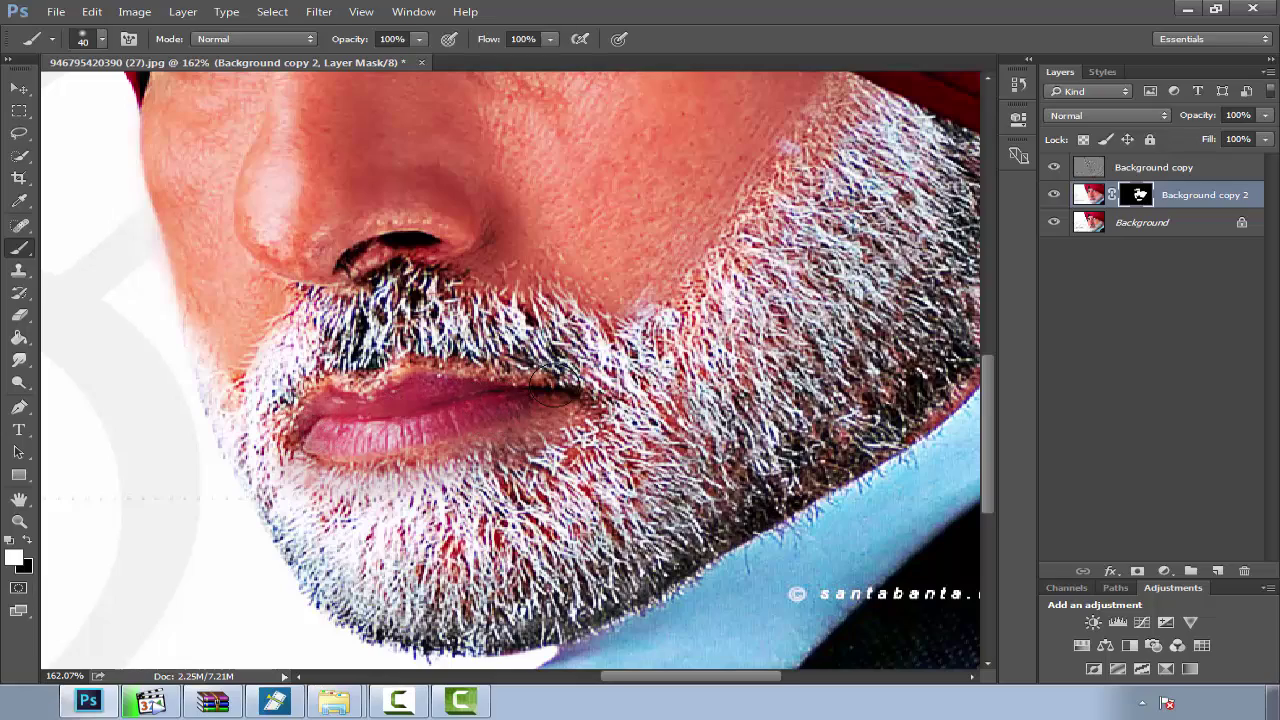
{"action": "scroll", "coordinate": [560, 377], "scroll_direction": "down", "scroll_amount": 3}
{"action": "scroll", "coordinate": [670, 355], "scroll_direction": "down", "scroll_amount": 3}
{"action": "scroll", "coordinate": [670, 355], "scroll_direction": "up", "scroll_amount": 3}
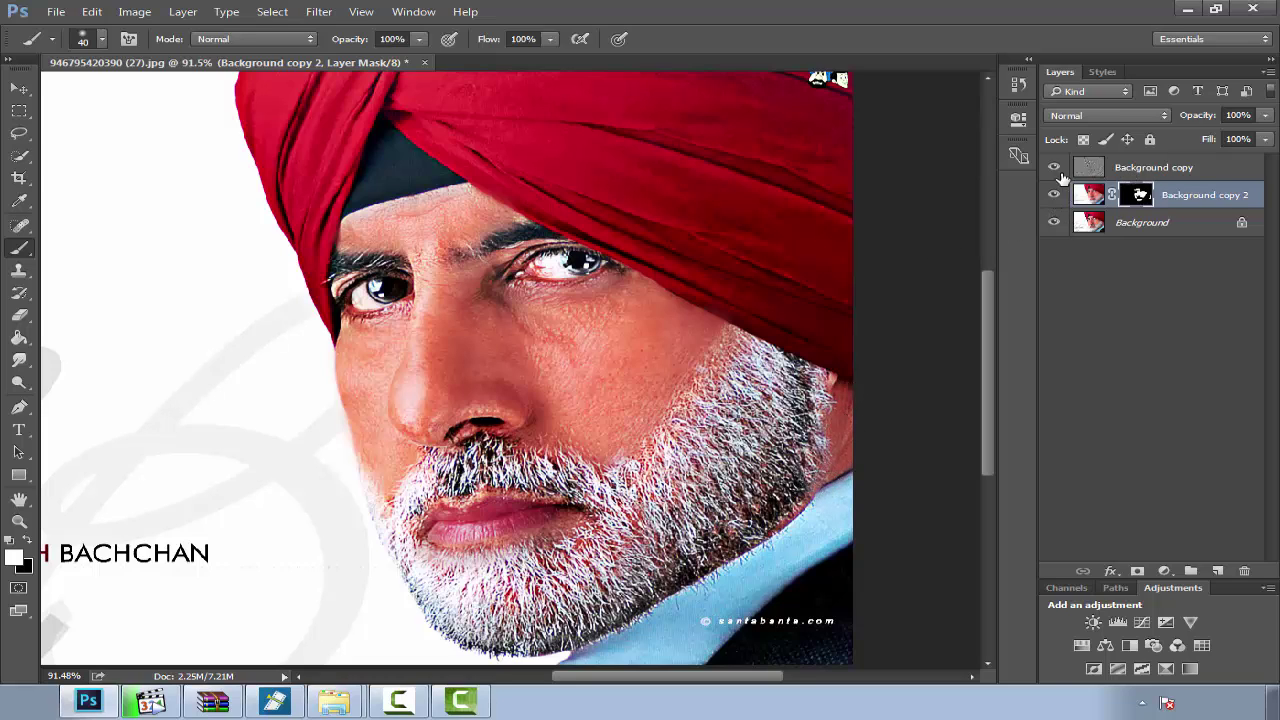
Step: Compare with the original, then lower Background copy's opacity to 39%
{"action": "left_click_drag", "start_coordinate": [1053, 167], "coordinate": [1053, 195]}
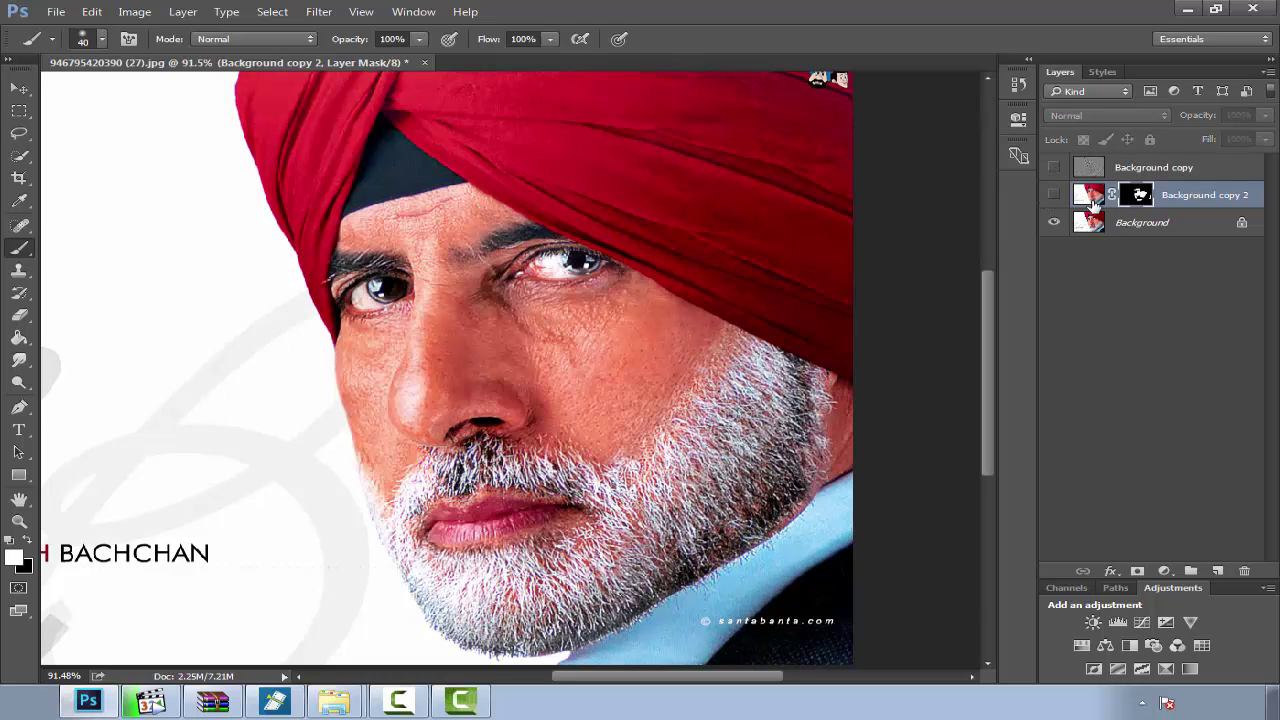
{"action": "left_click", "coordinate": [1054, 195]}
{"action": "left_click", "coordinate": [1054, 167]}
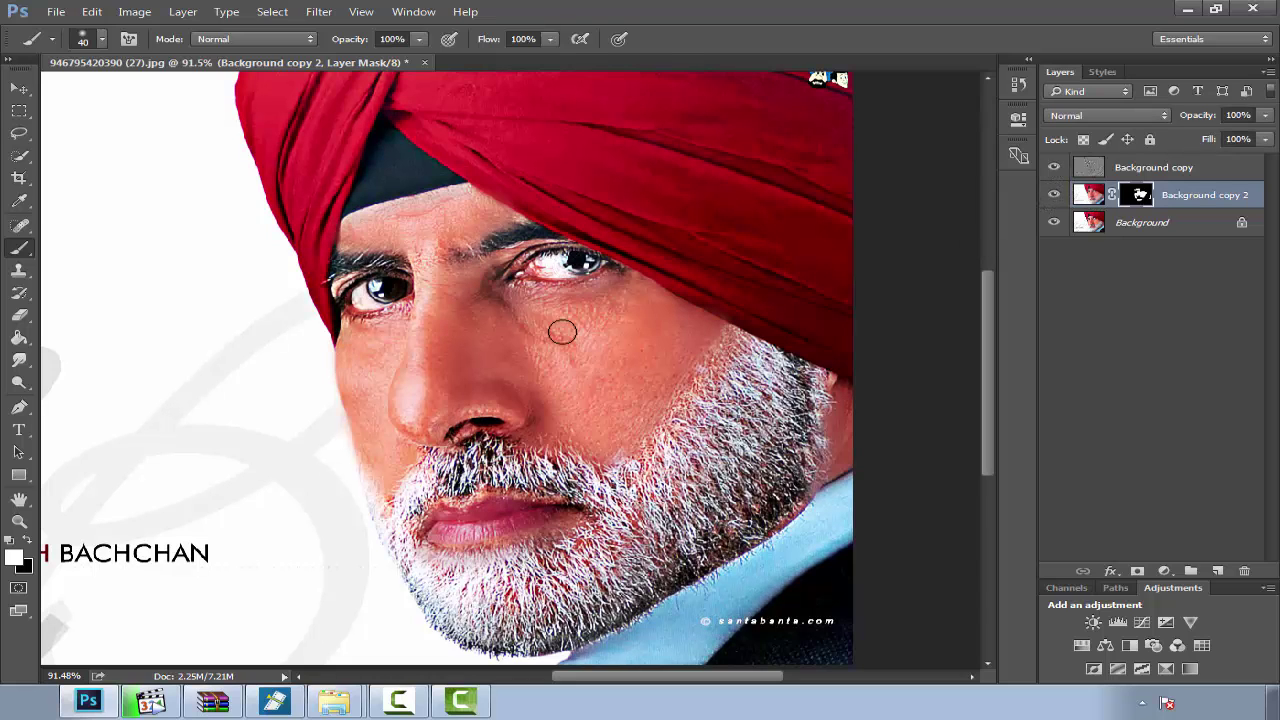
{"action": "left_click", "coordinate": [1133, 170]}
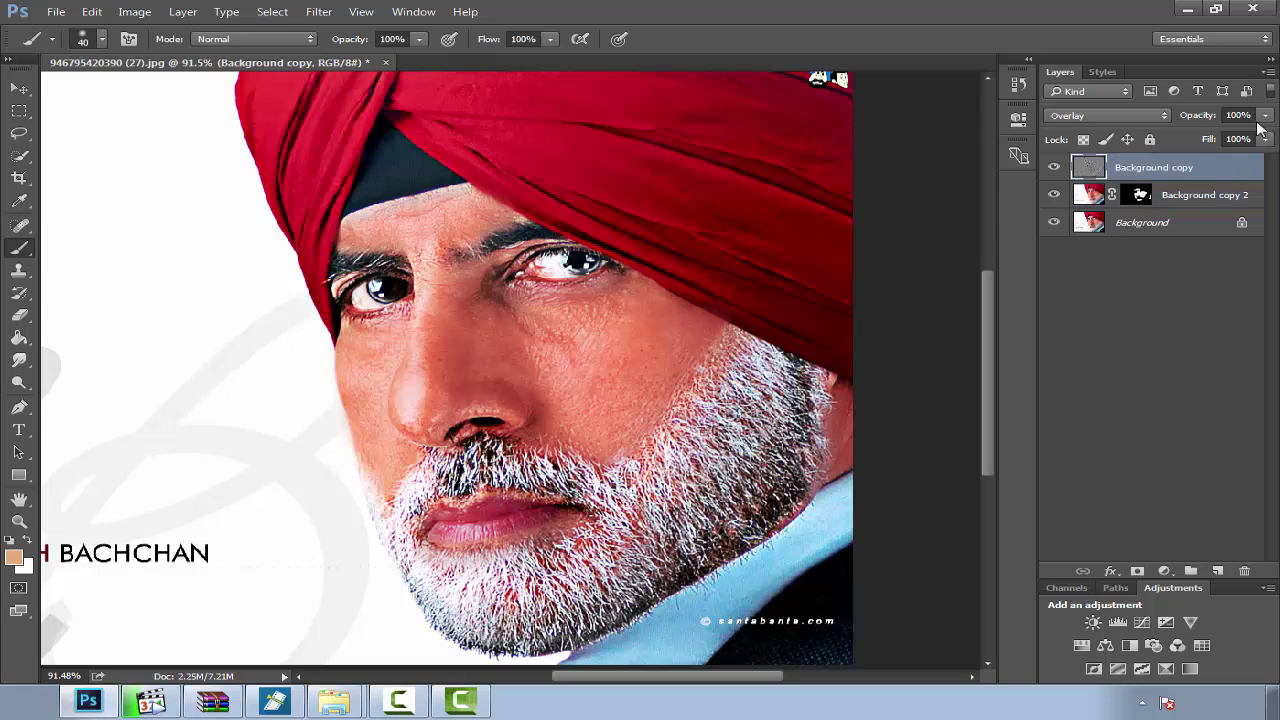
{"action": "left_click", "coordinate": [1263, 116]}
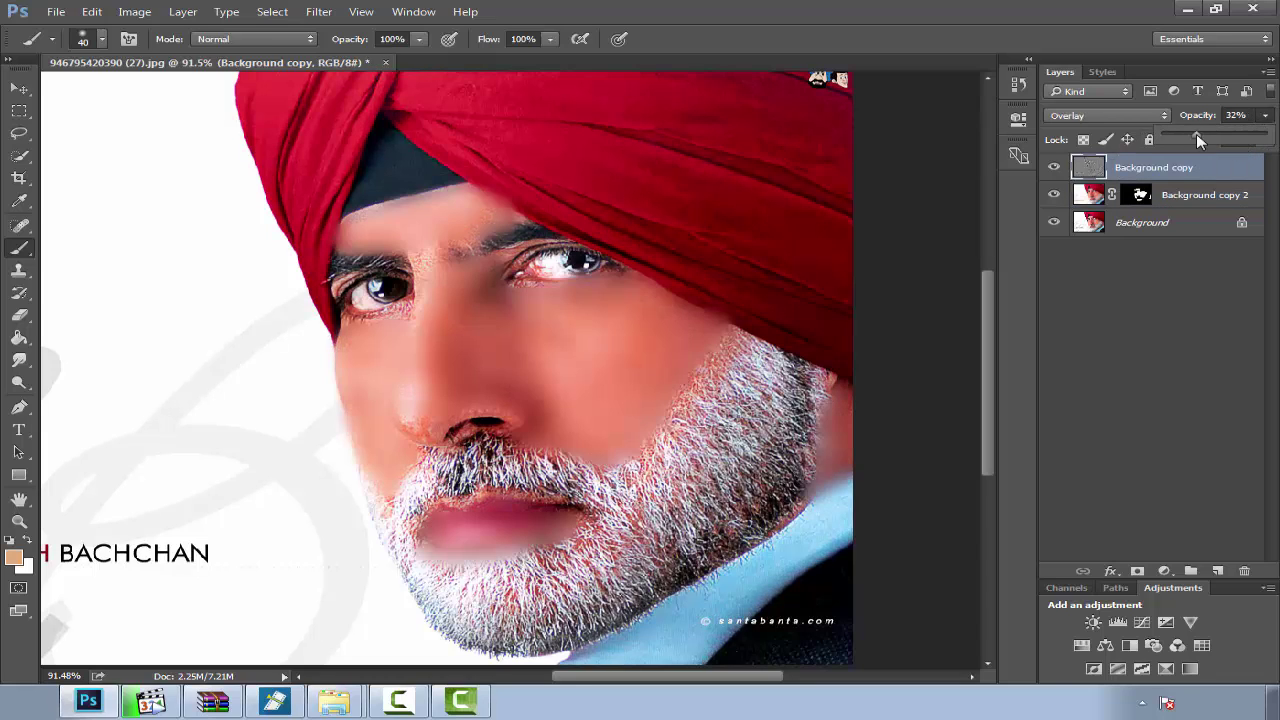
{"action": "left_click_drag", "start_coordinate": [1231, 138], "coordinate": [1205, 140]}
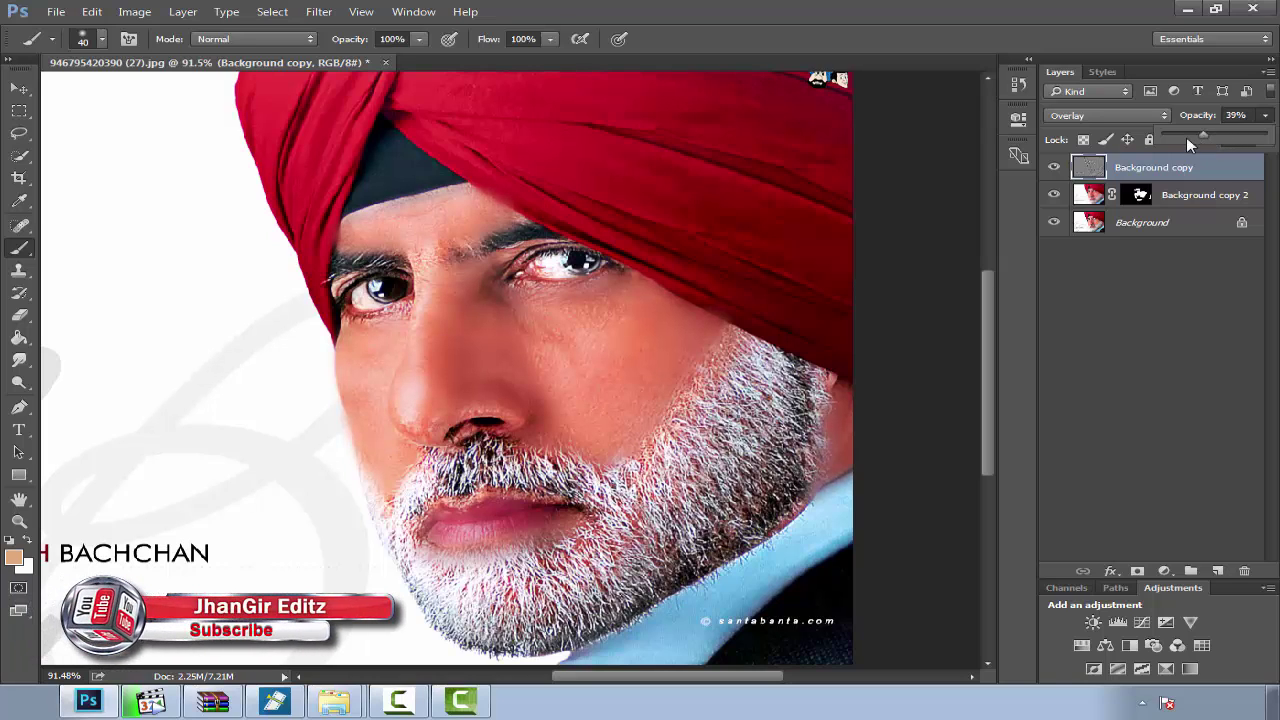
Step: Hide and reshow both edited layers to compare against the original
{"action": "left_click", "coordinate": [1056, 167]}
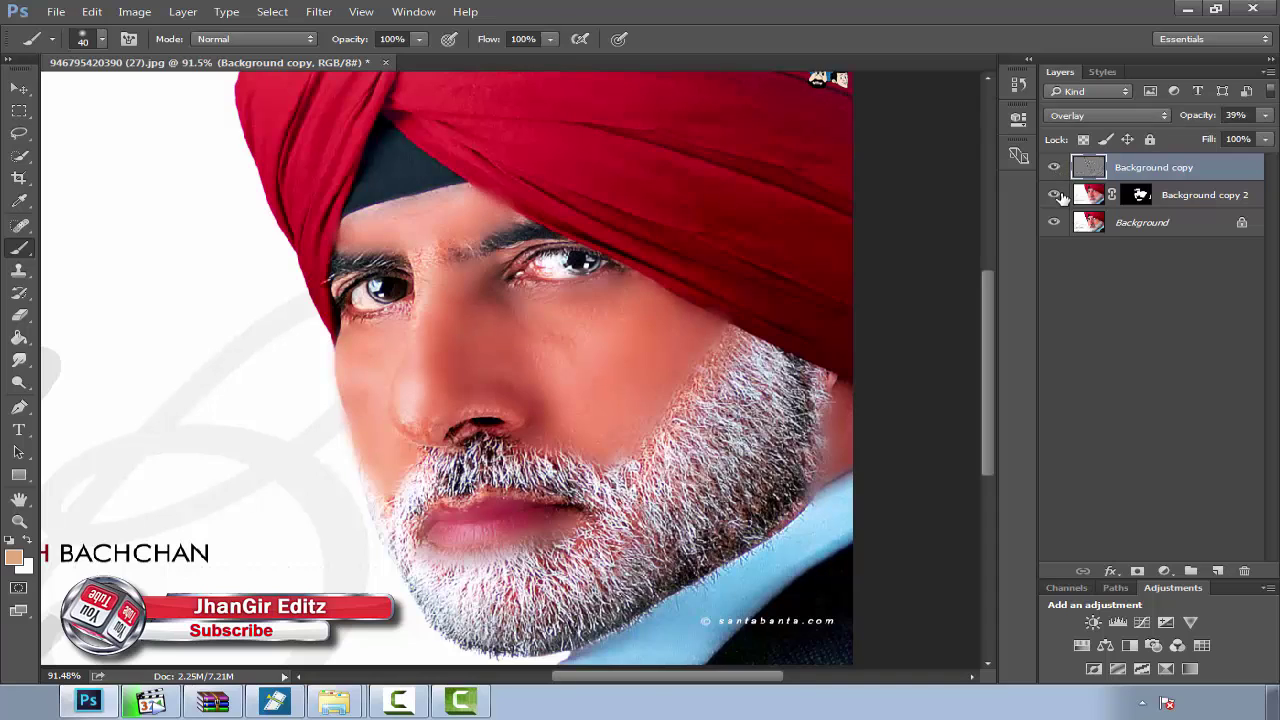
{"action": "left_click", "coordinate": [1055, 195]}
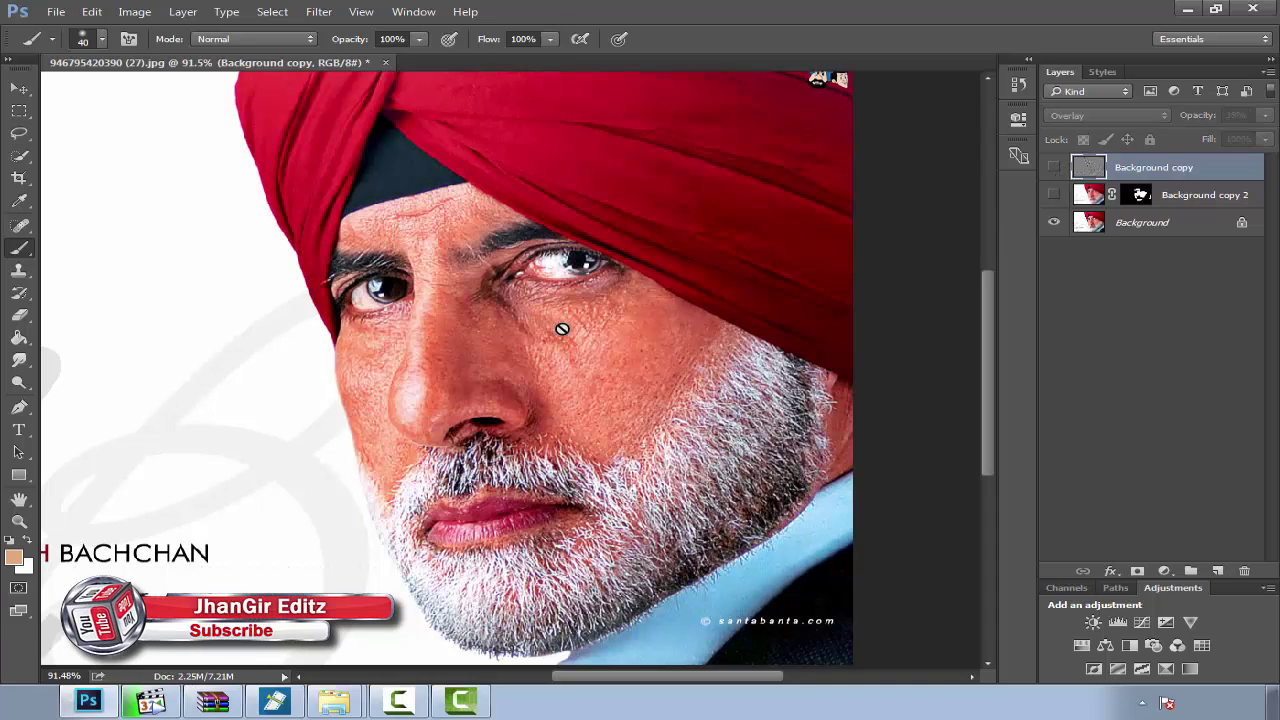
{"action": "left_click", "coordinate": [1053, 195]}
{"action": "left_click", "coordinate": [1054, 167]}
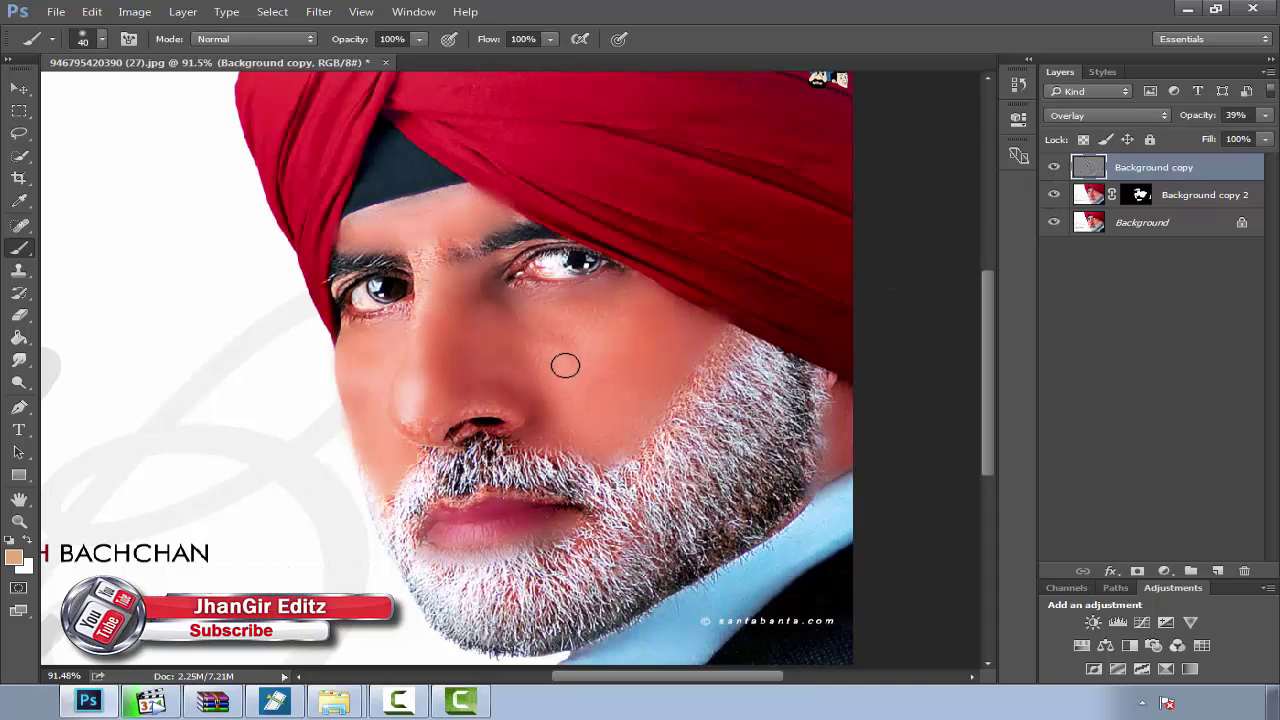
{"action": "scroll", "coordinate": [571, 380], "scroll_direction": "up", "scroll_amount": 3}
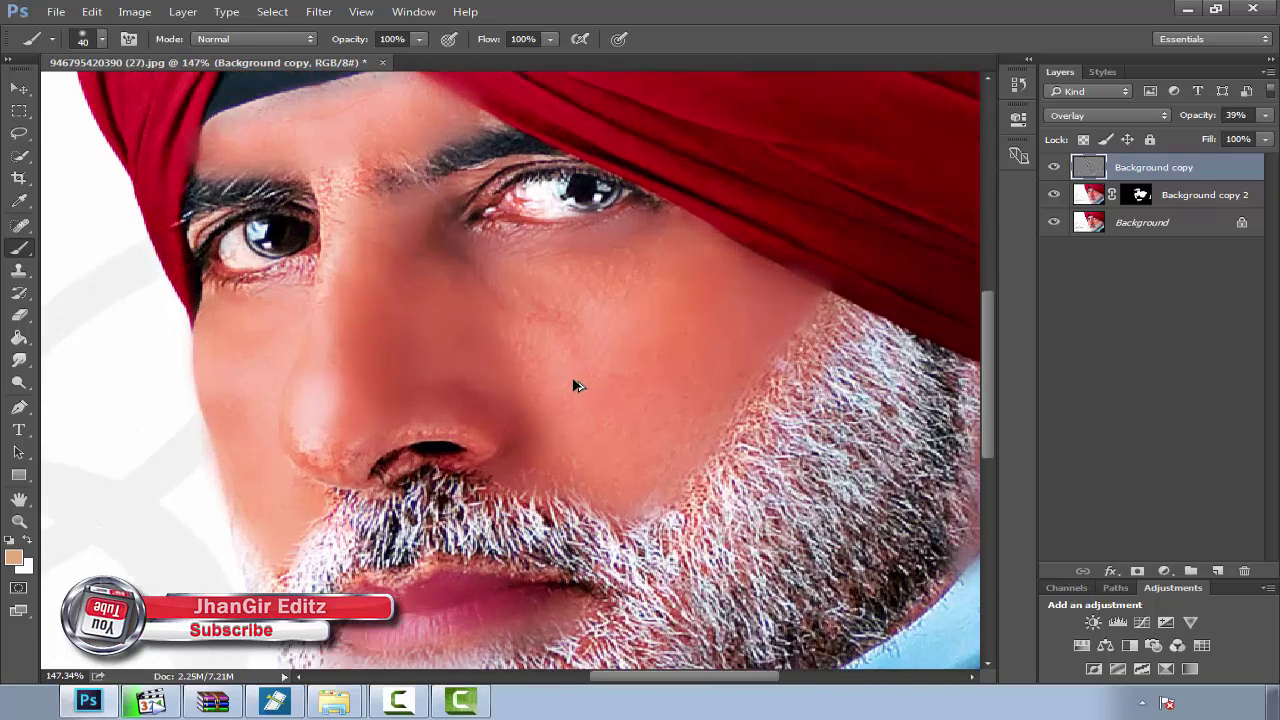
{"action": "scroll", "coordinate": [471, 400], "scroll_direction": "up", "scroll_amount": 1}
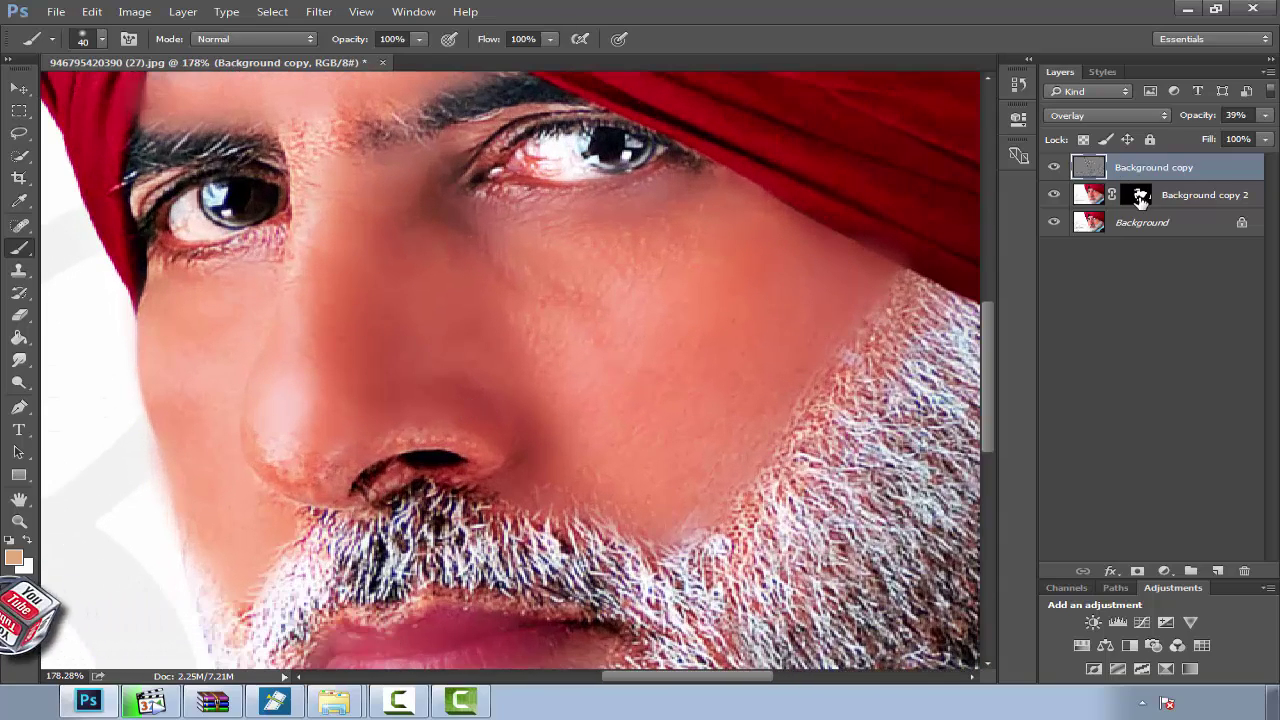
Step: Target Background copy 2's layer mask and reset colours to default white and black
{"action": "left_click", "coordinate": [1140, 195]}
{"action": "key", "text": "d"}
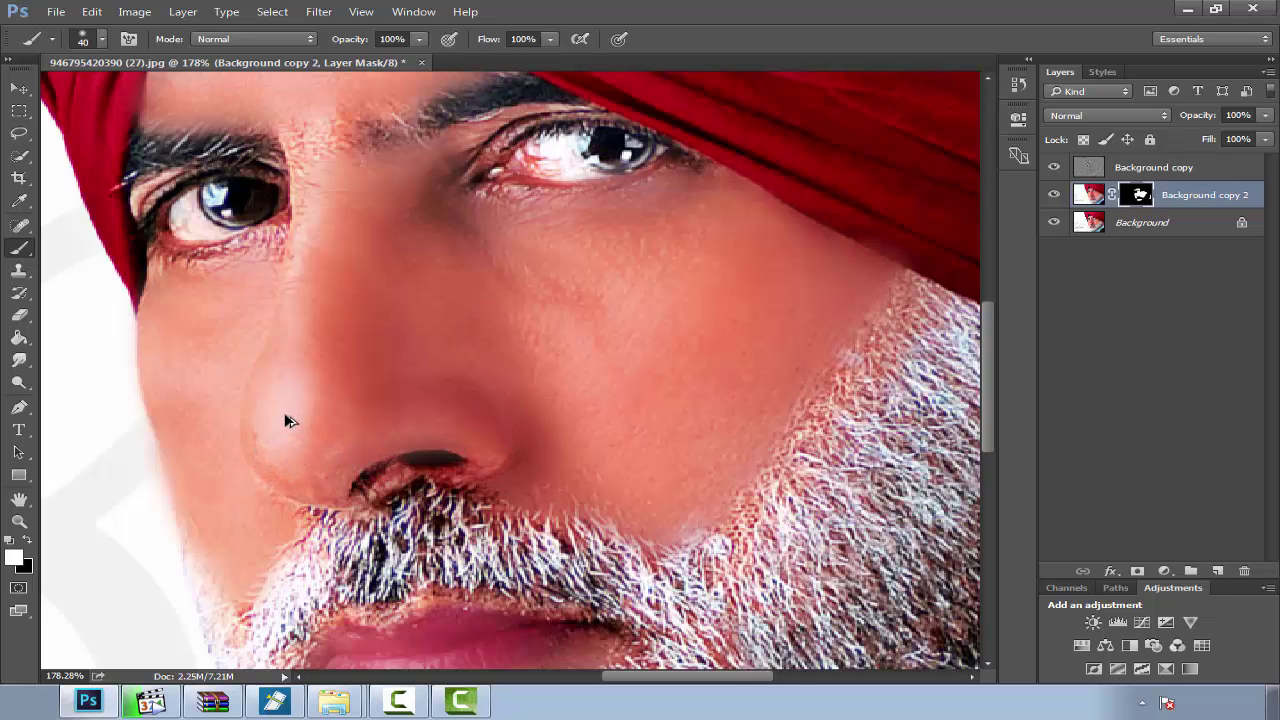
{"action": "scroll", "coordinate": [284, 421], "scroll_direction": "down", "scroll_amount": 3}
{"action": "scroll", "coordinate": [297, 406], "scroll_direction": "down", "scroll_amount": 3}
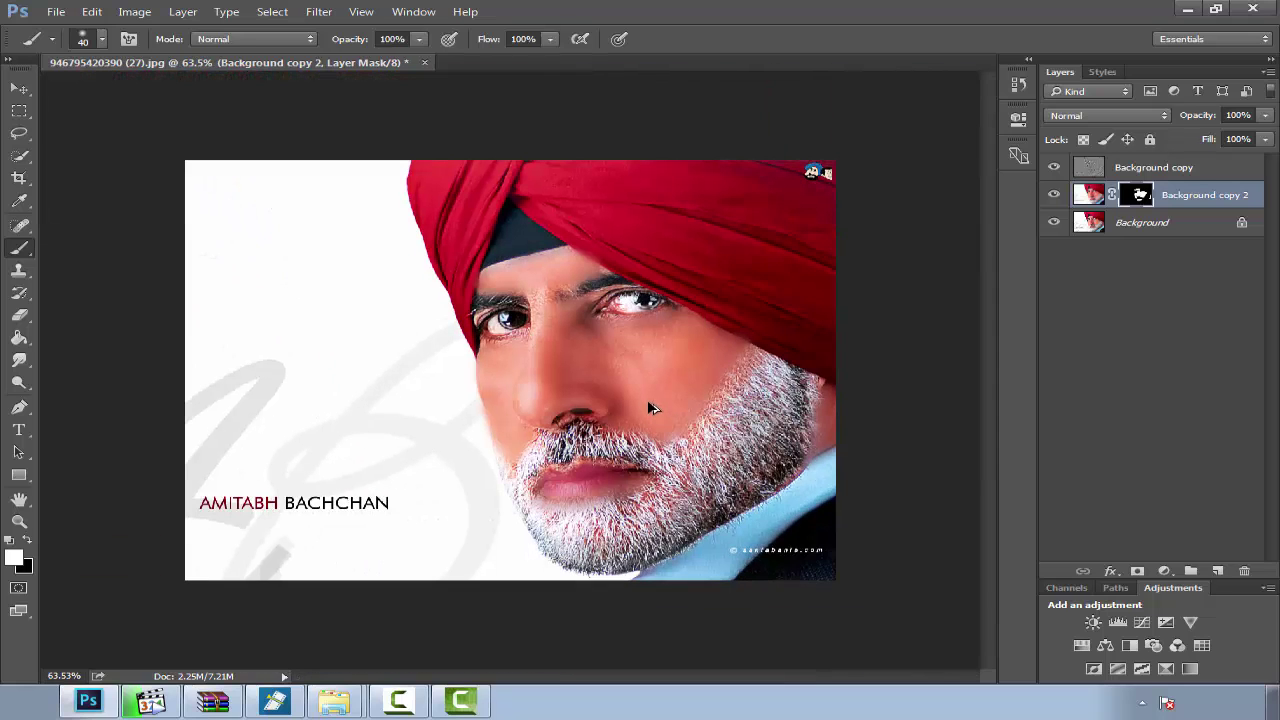
{"action": "scroll", "coordinate": [647, 399], "scroll_direction": "down", "scroll_amount": 2}
{"action": "scroll", "coordinate": [647, 399], "scroll_direction": "up", "scroll_amount": 1}
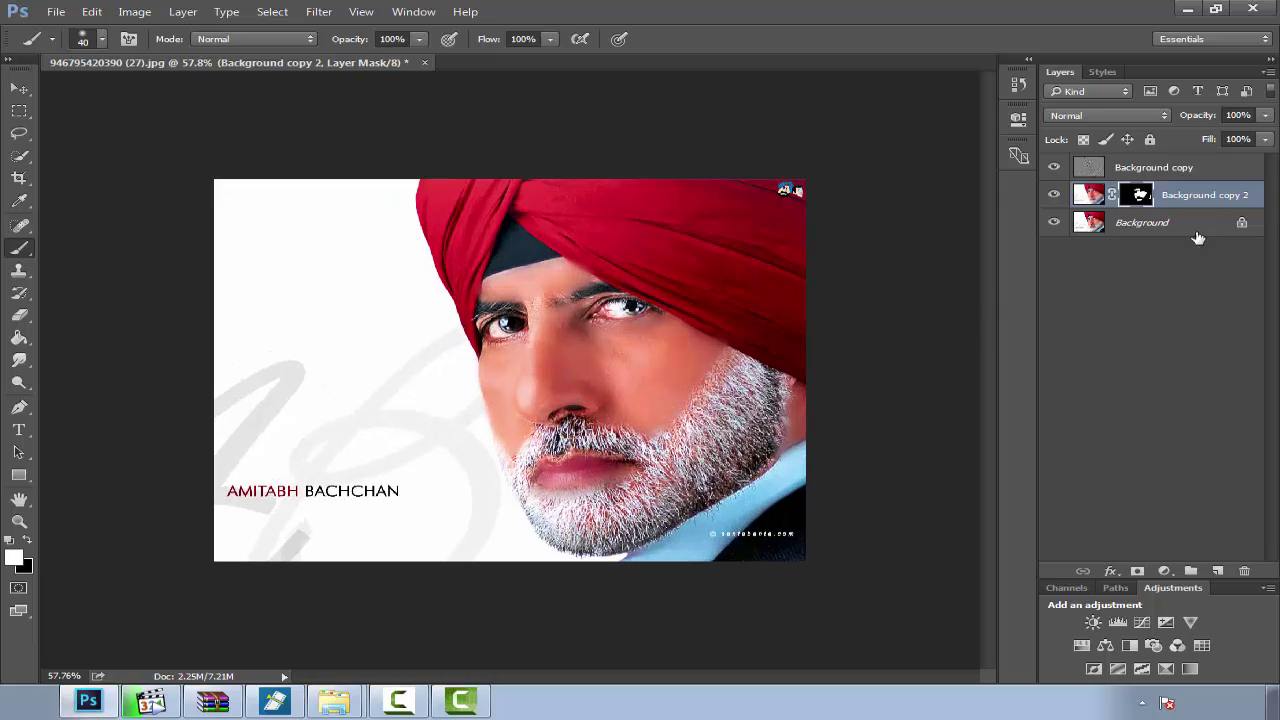
Step: Create Group 1 holding Background copy above Background copy 2, then collapse it
{"action": "left_click", "coordinate": [1188, 572]}
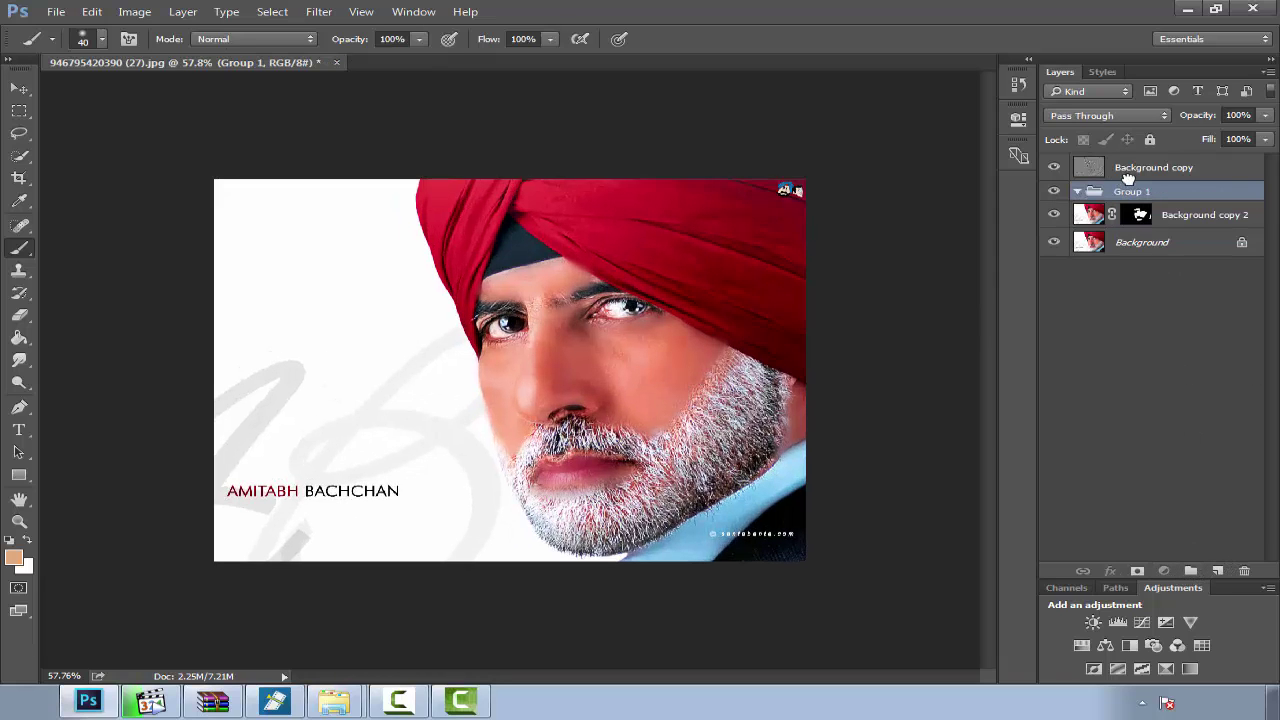
{"action": "mouse_move", "coordinate": [1128, 177]}
{"action": "left_mouse_down"}
{"action": "mouse_move", "coordinate": [1130, 215]}
{"action": "mouse_move", "coordinate": [1114, 186]}
{"action": "left_mouse_up"}
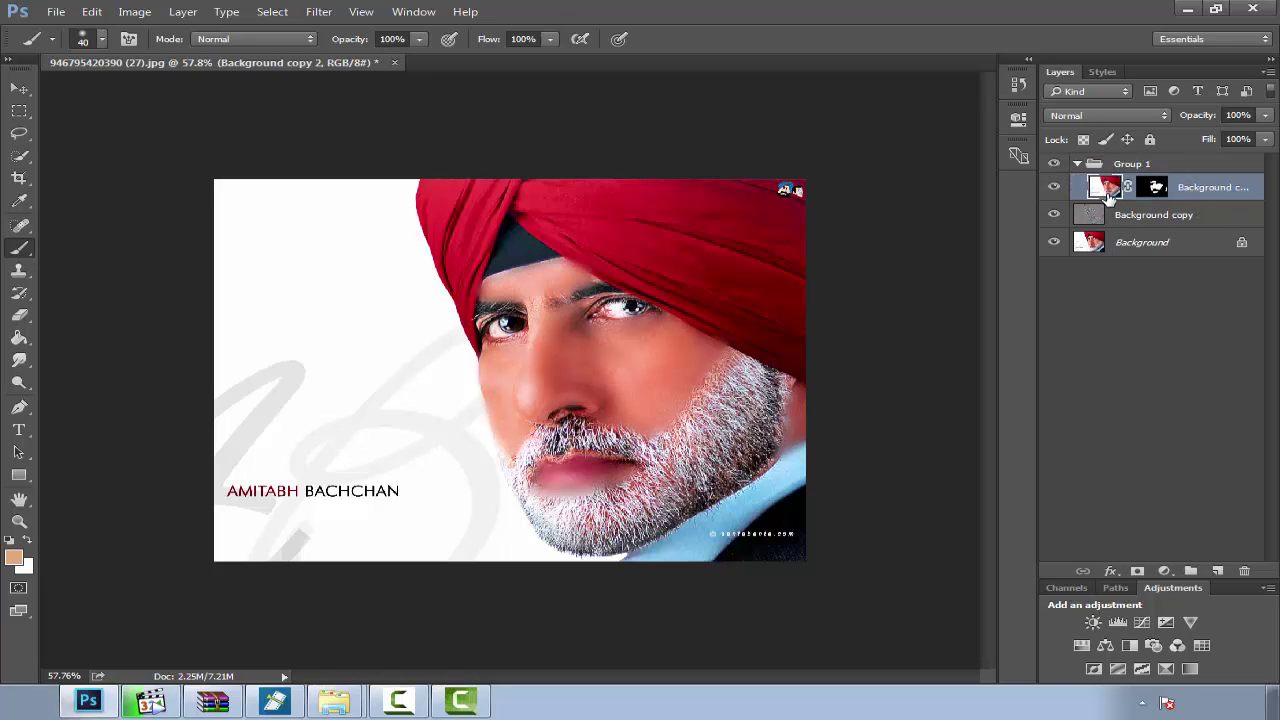
{"action": "left_click_drag", "start_coordinate": [1103, 218], "coordinate": [1104, 183]}
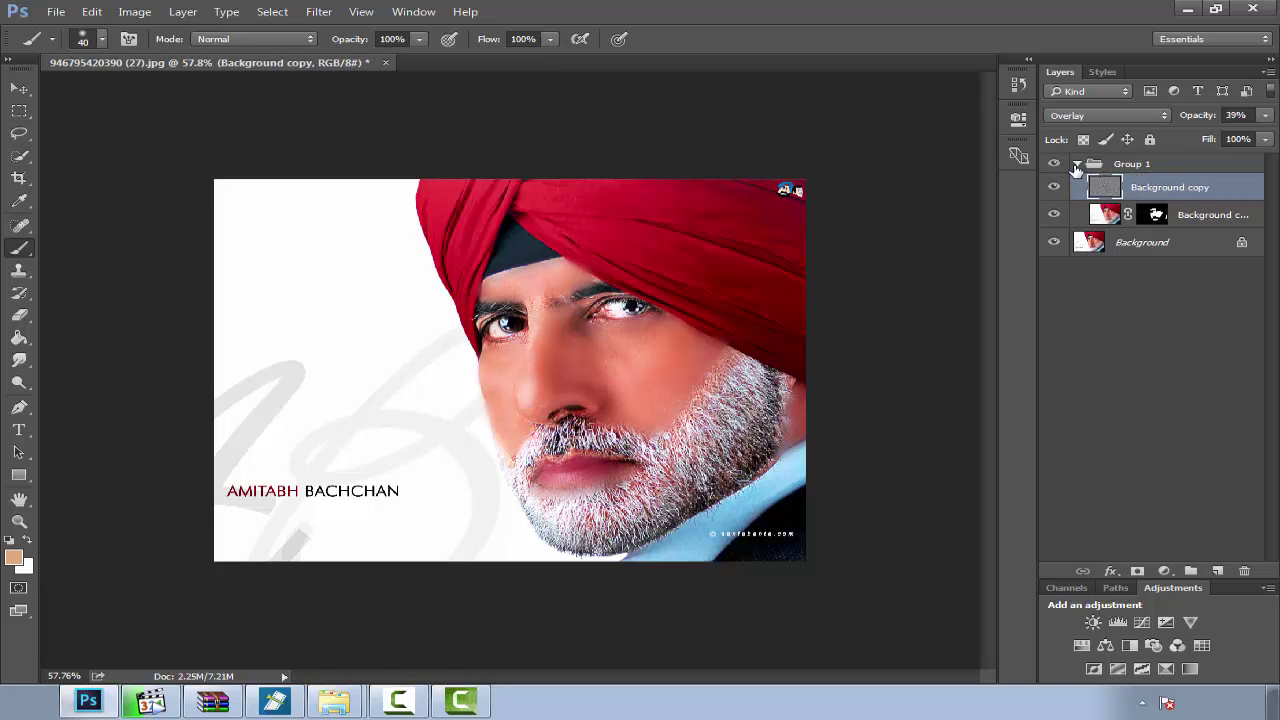
{"action": "left_click", "coordinate": [1077, 165]}
Step: Toggle Group 1's visibility to compare the portrait before and after
{"action": "scroll", "coordinate": [576, 433], "scroll_direction": "up", "scroll_amount": 1}
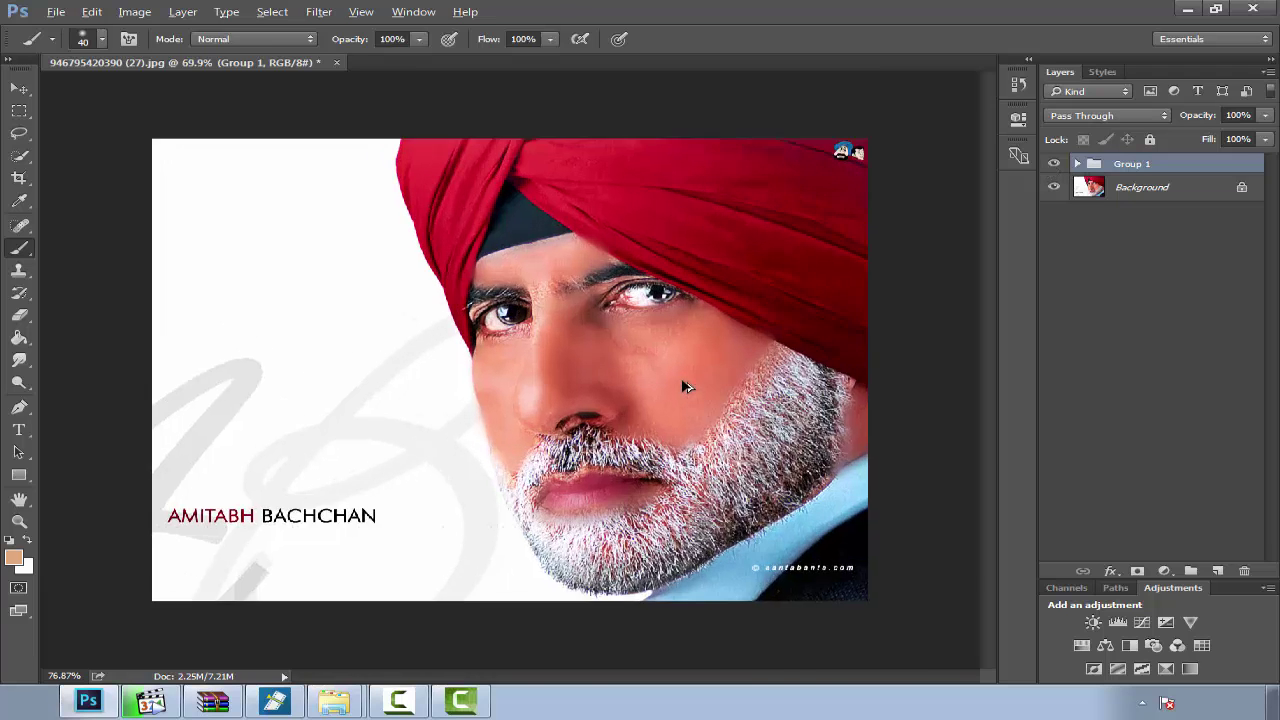
{"action": "scroll", "coordinate": [677, 380], "scroll_direction": "up", "scroll_amount": 2}
{"action": "left_click", "coordinate": [1053, 164]}
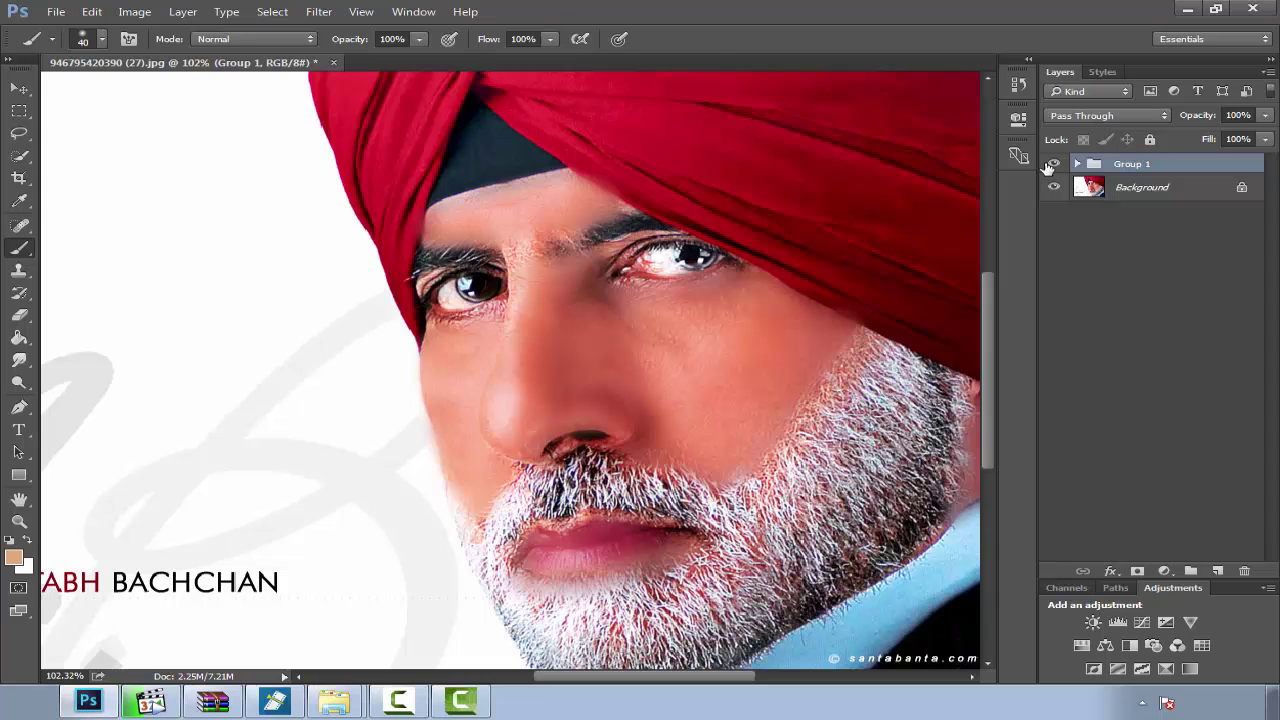
{"action": "left_click", "coordinate": [1053, 163]}
{"action": "left_click", "coordinate": [1053, 163]}
{"action": "left_click", "coordinate": [1053, 163]}
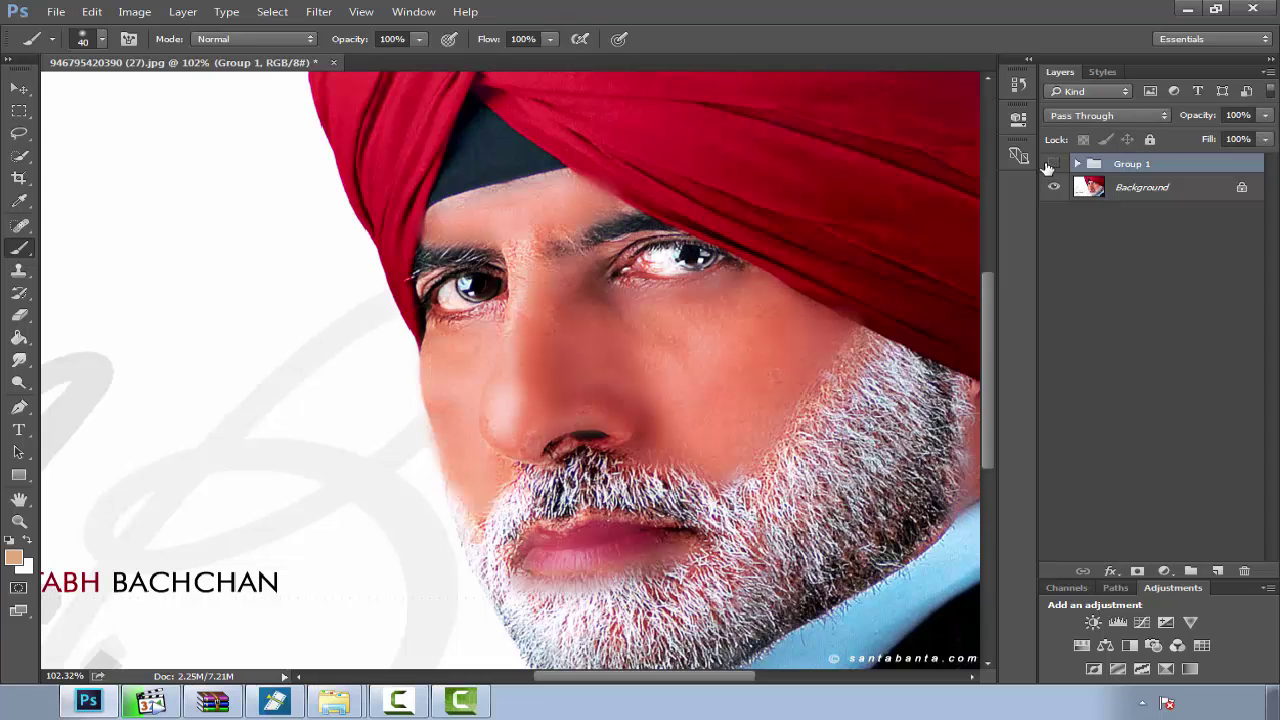